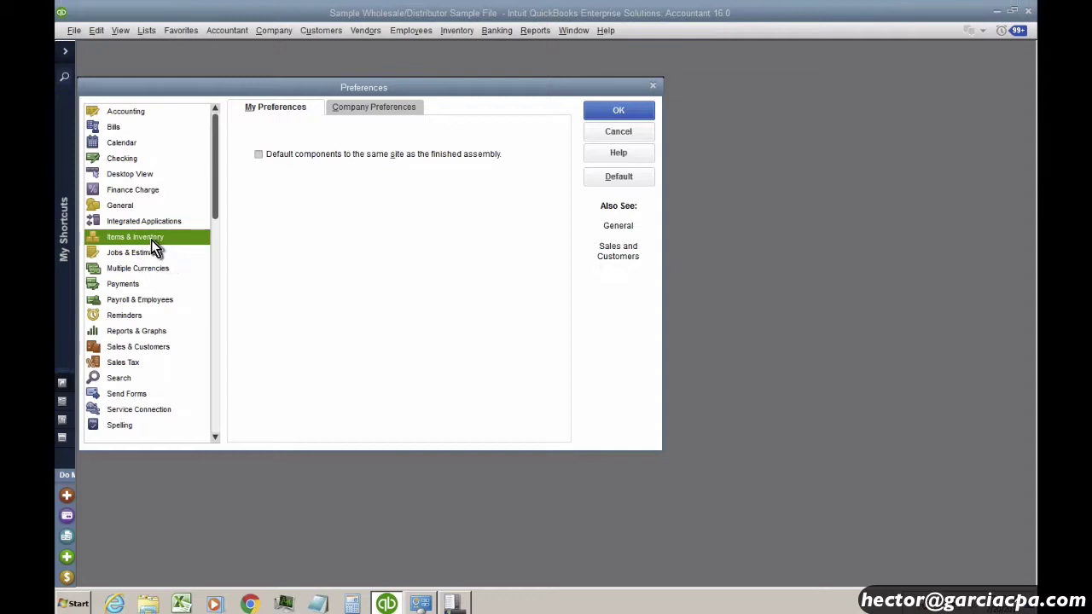
Step: In Advanced Inventory Settings, turn off Multiple Sites, enable serial number tracking, and save the preferences
left_click(394, 110)
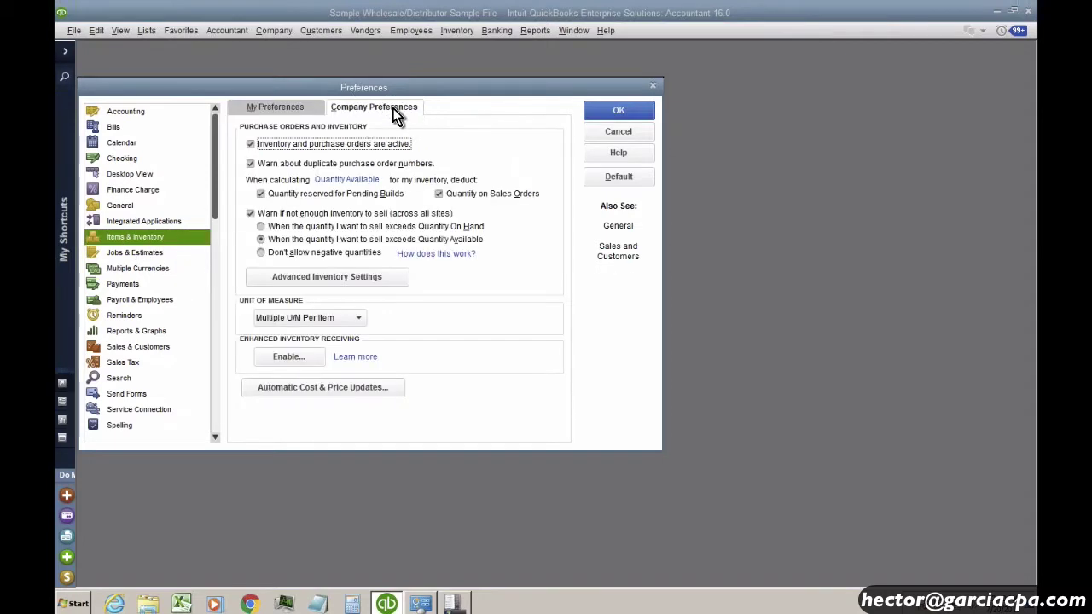
left_click(357, 281)
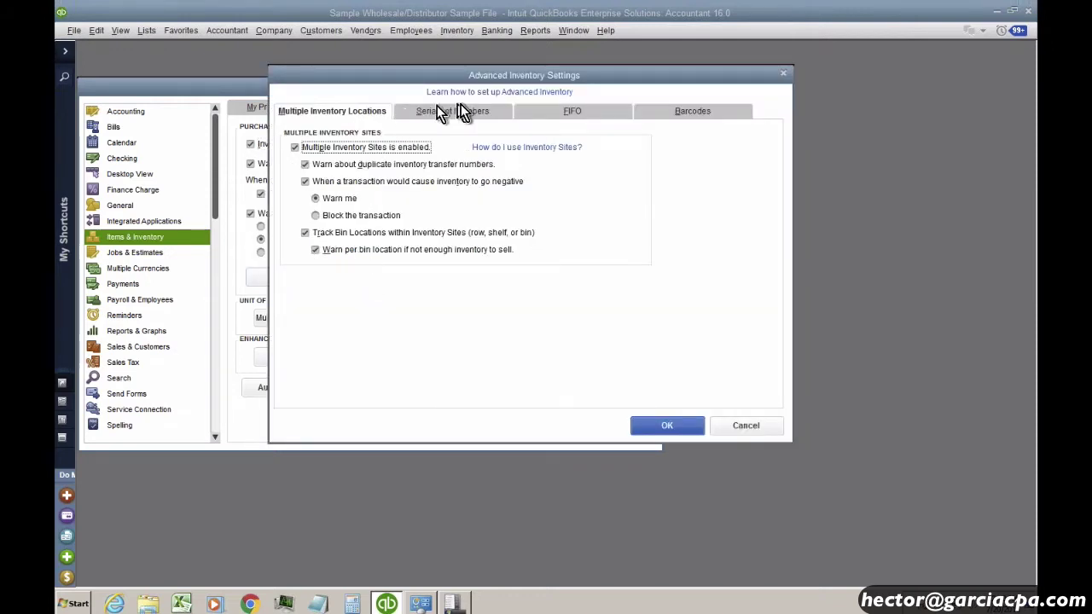
left_click(334, 146)
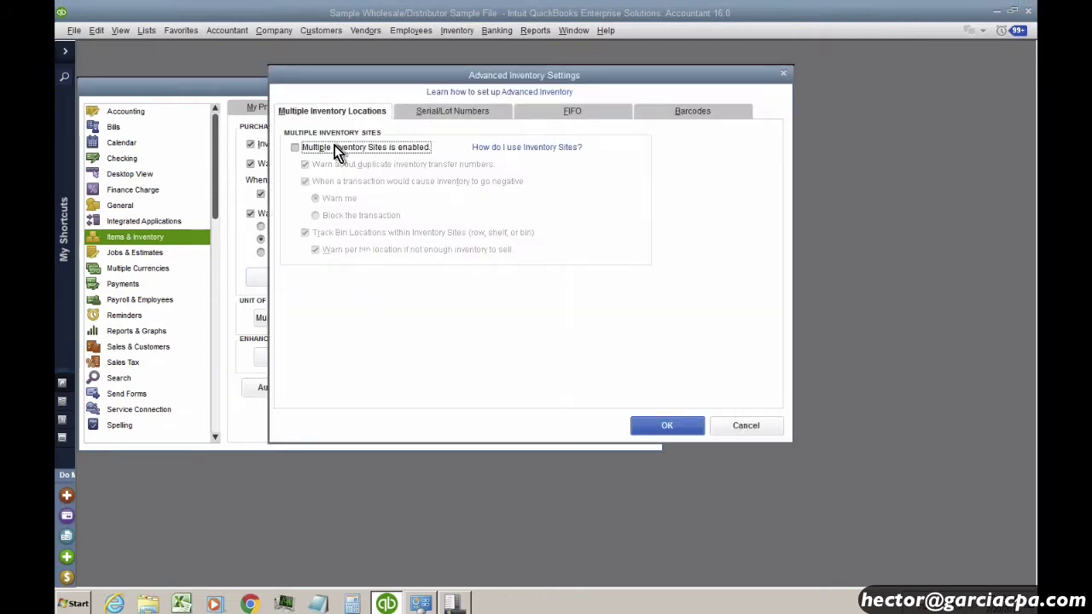
left_click(477, 118)
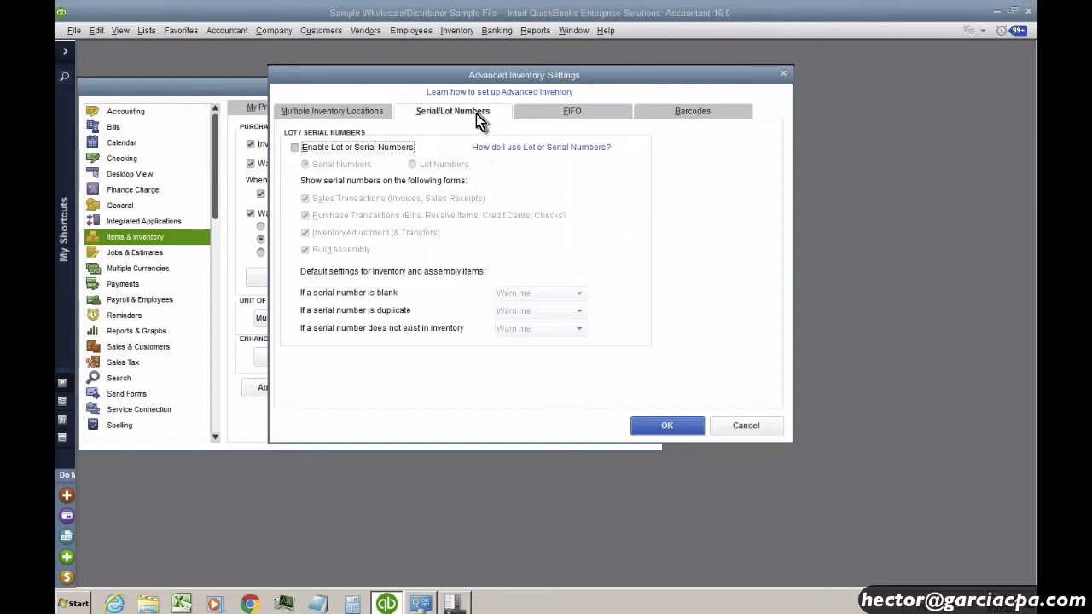
left_click(355, 150)
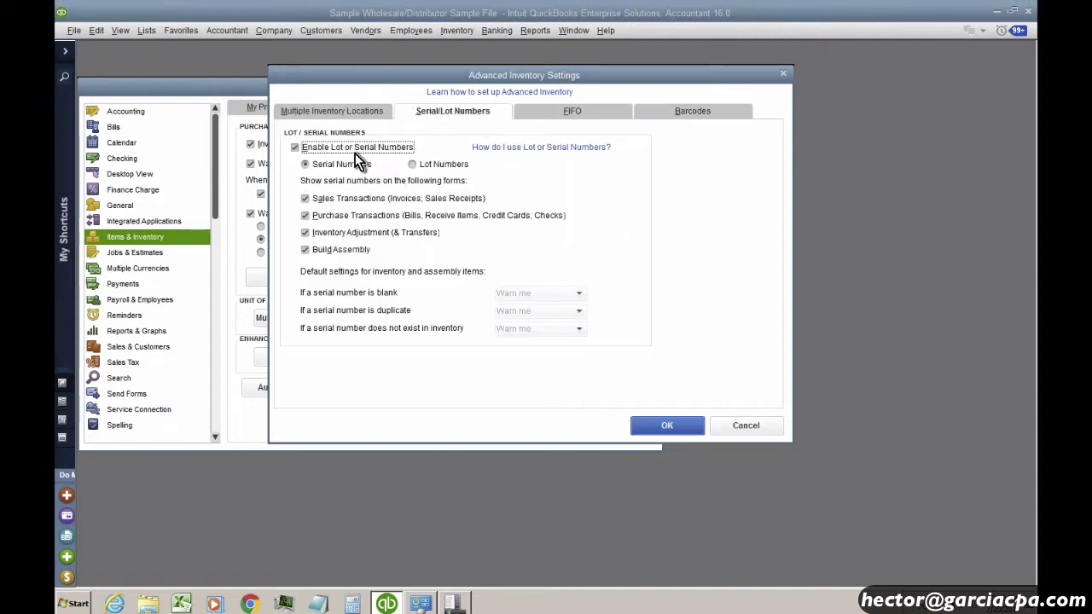
left_click(341, 166)
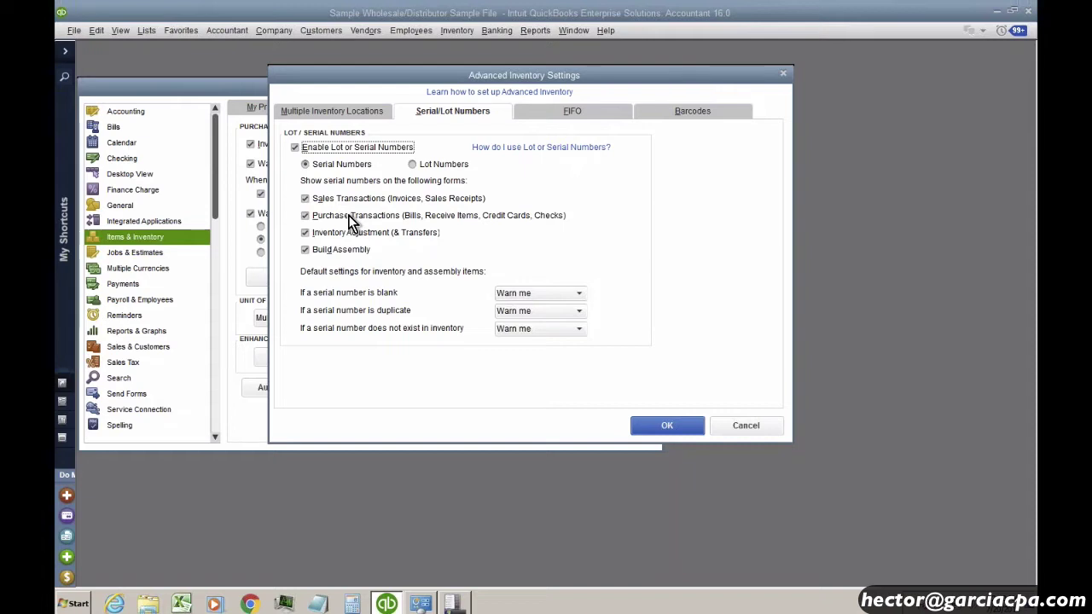
left_click(676, 424)
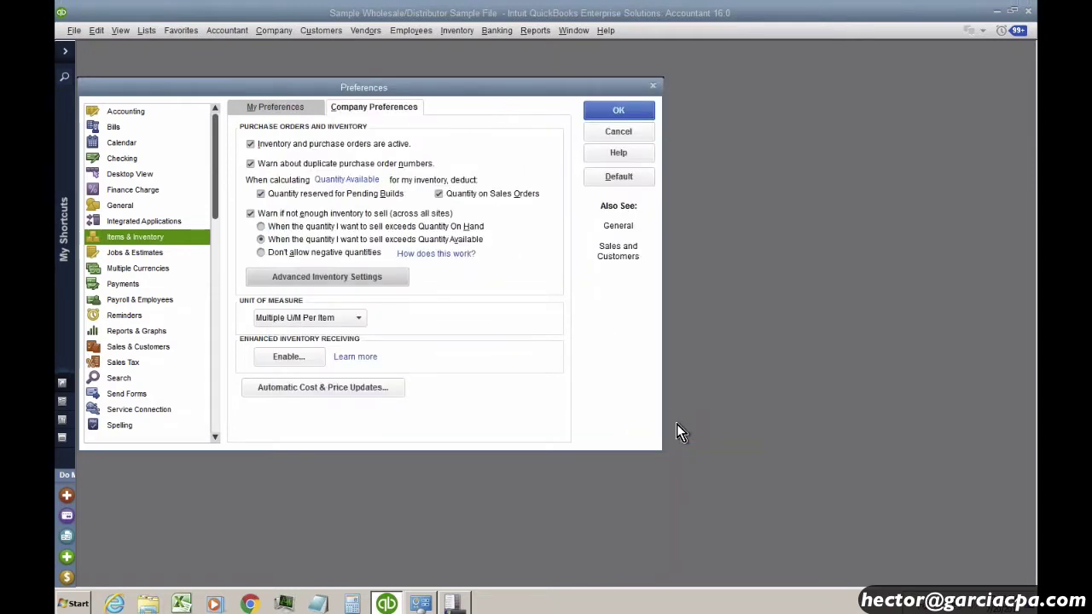
left_click(609, 111)
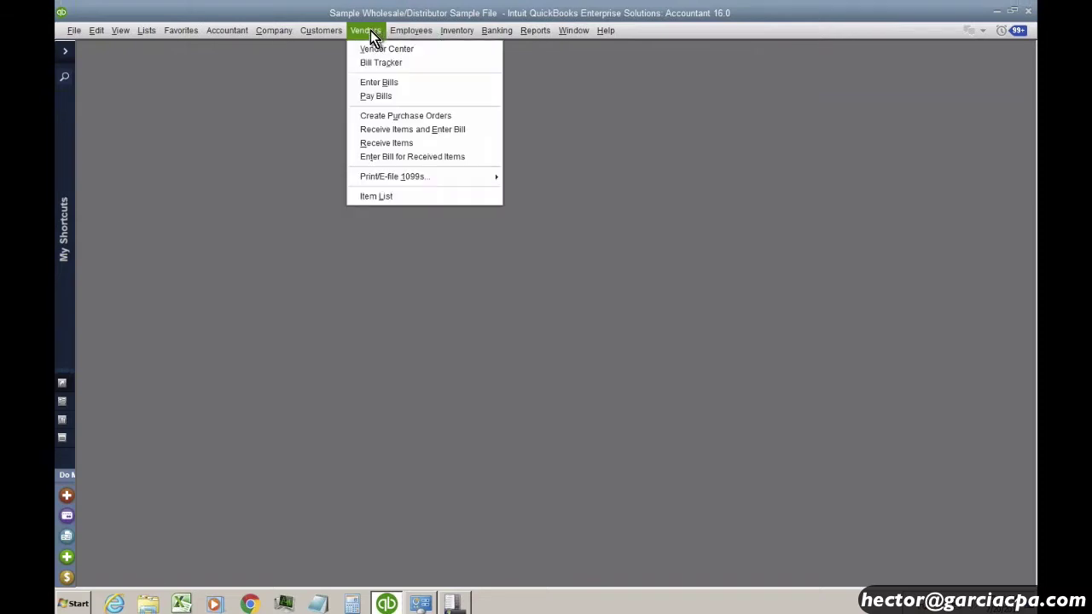
Step: Start a new bill for vendor Accounting Firm and enlarge the bill window
left_click(384, 83)
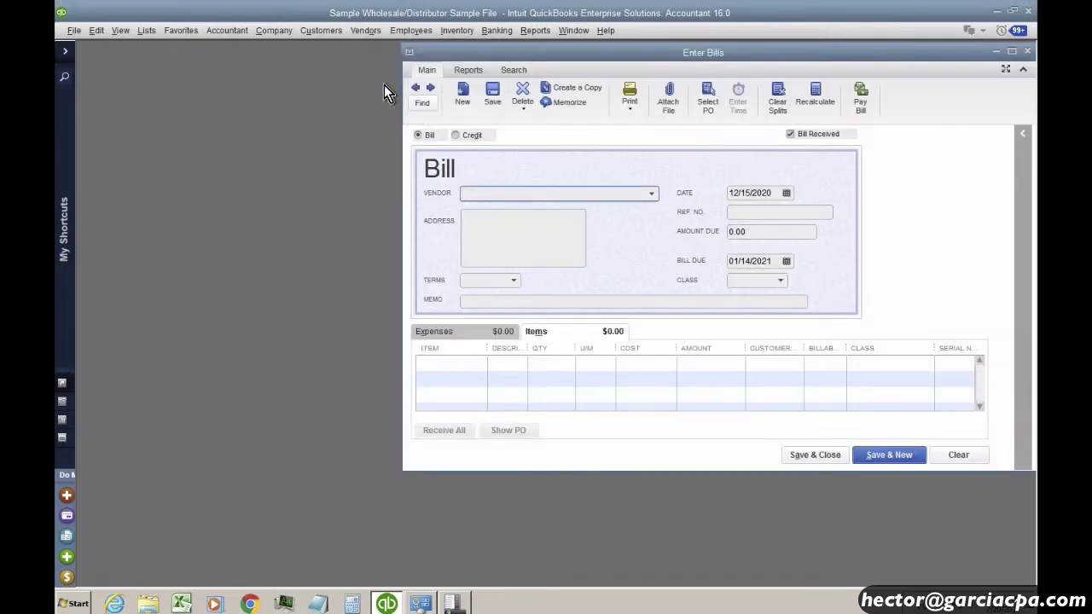
left_click(653, 194)
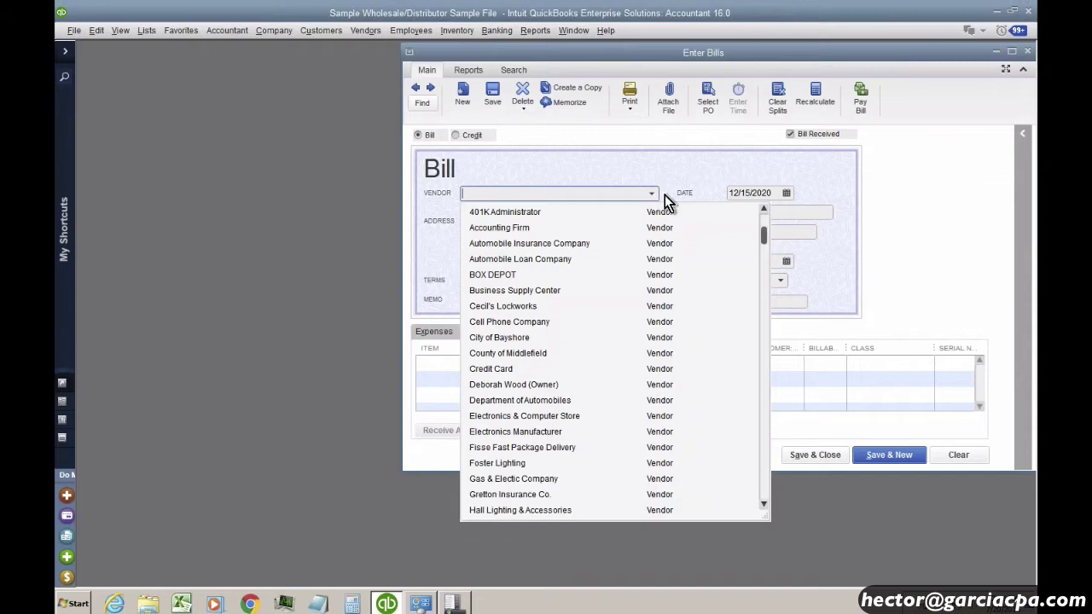
left_click(520, 229)
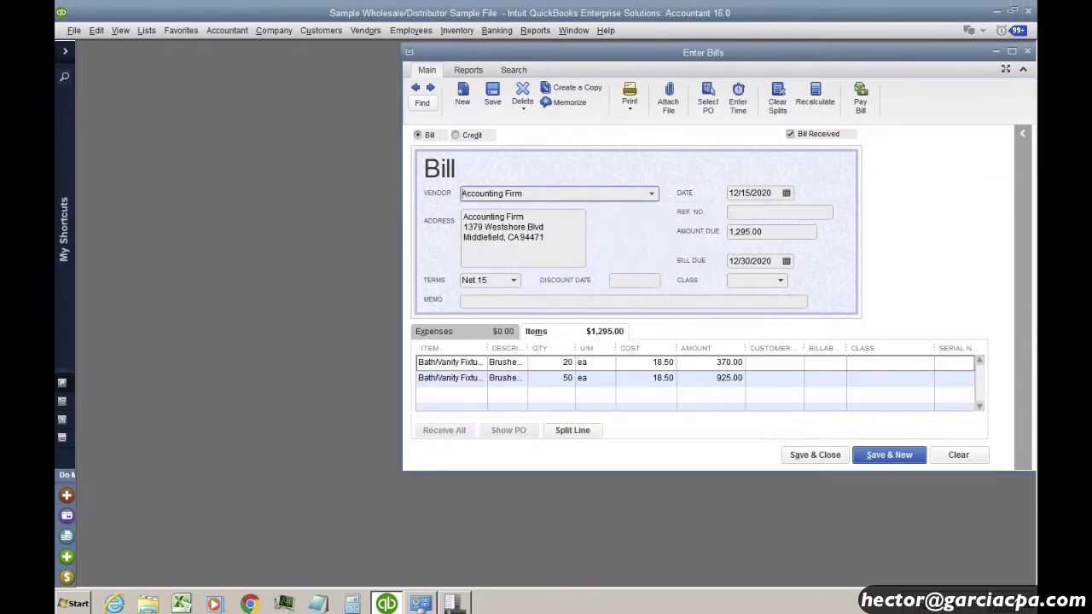
left_click_drag(558, 55, 248, 61)
left_click_drag(717, 475, 987, 540)
Step: Change the first bill line's item to Bath/Vanity Fixtures 5030-03-02
left_click(163, 379)
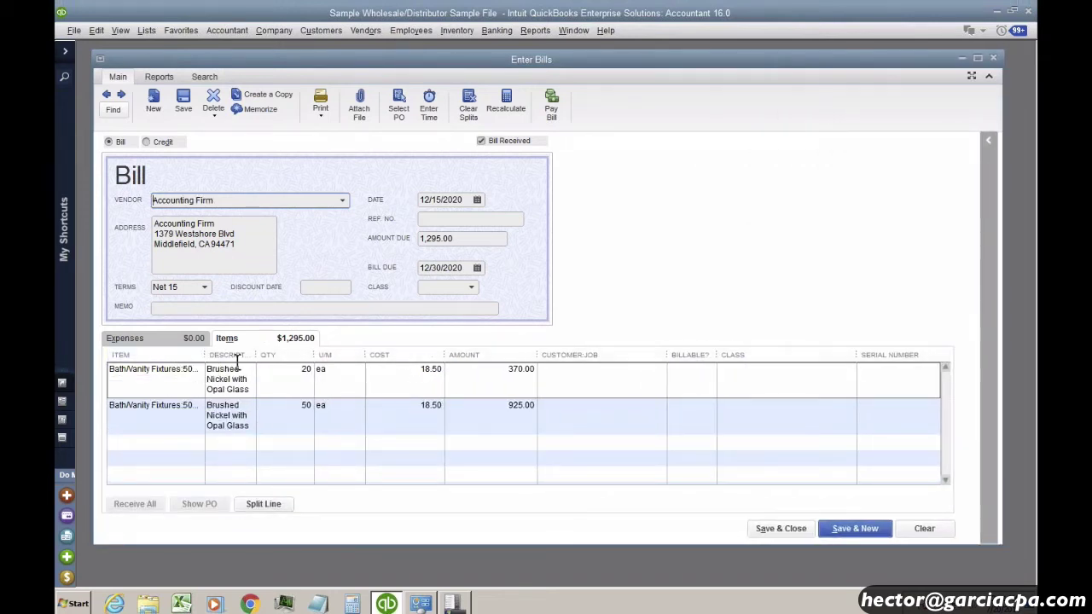
left_click_drag(201, 356, 339, 358)
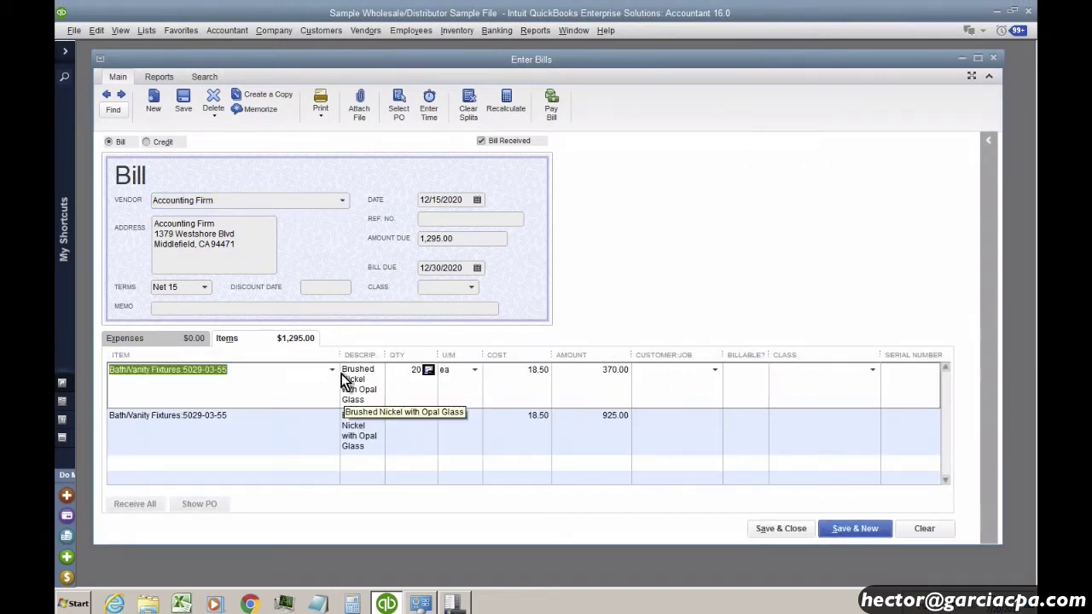
left_click(332, 370)
left_click(167, 160)
left_click(239, 444)
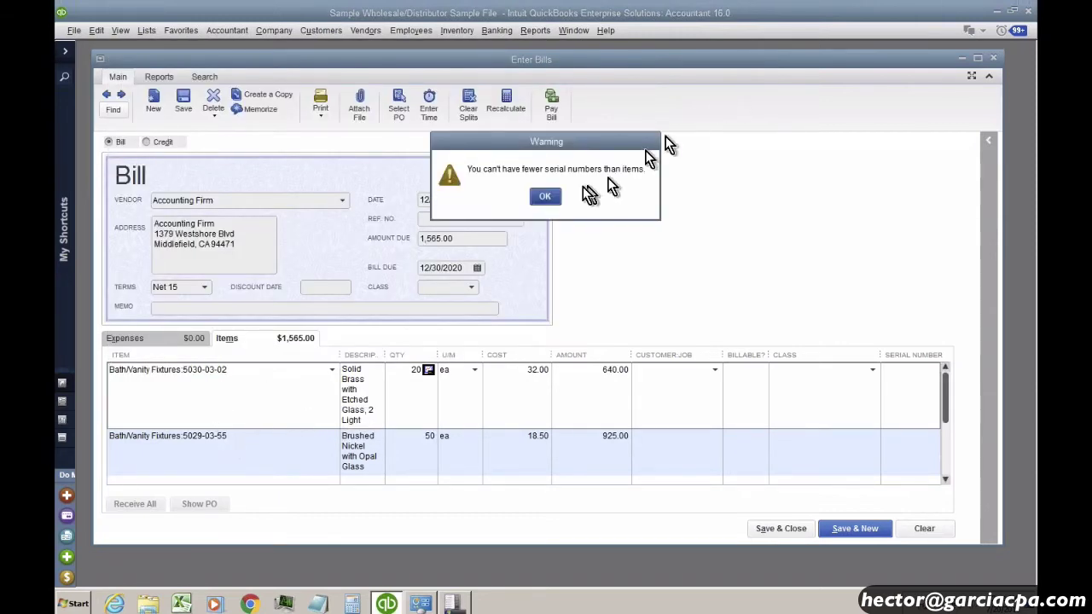
left_click(546, 196)
Step: Clear the second bill line and set the first line's quantity to 3
left_click(255, 437)
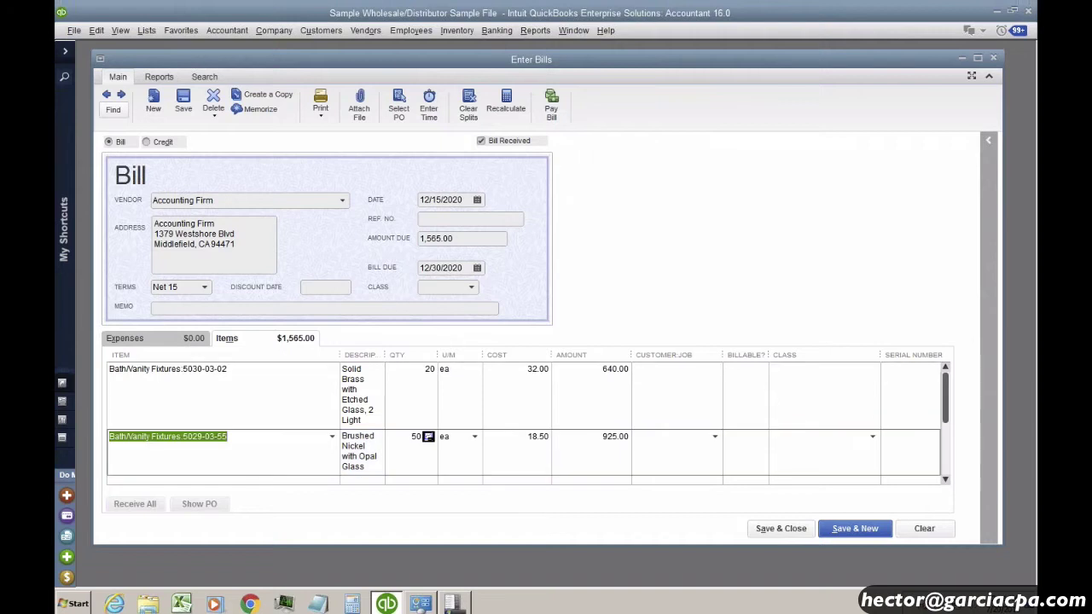
key("Delete")
key("Tab")
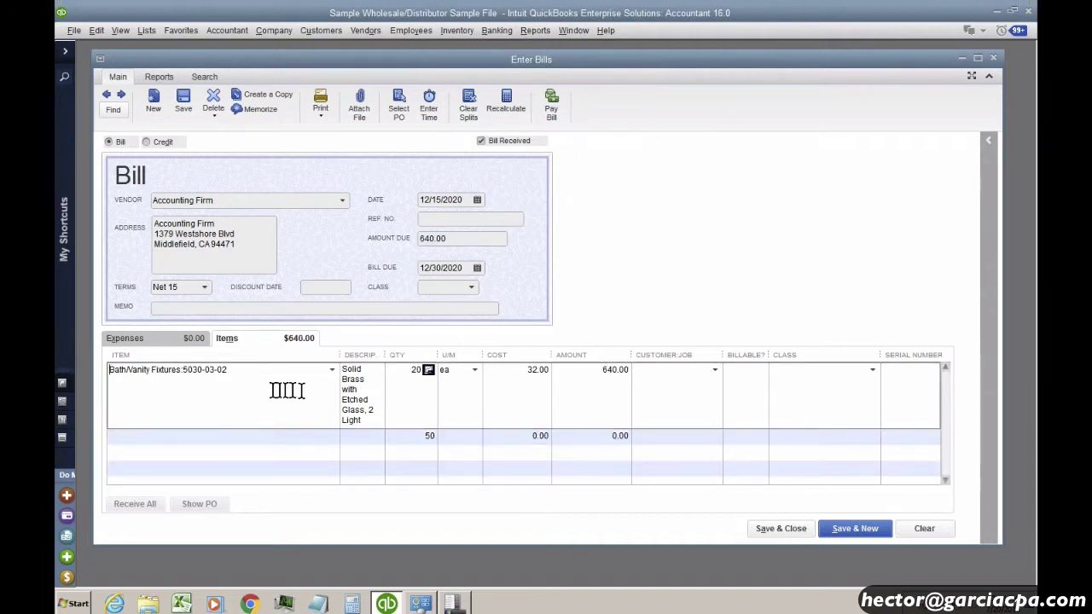
key("Tab")
key("Delete")
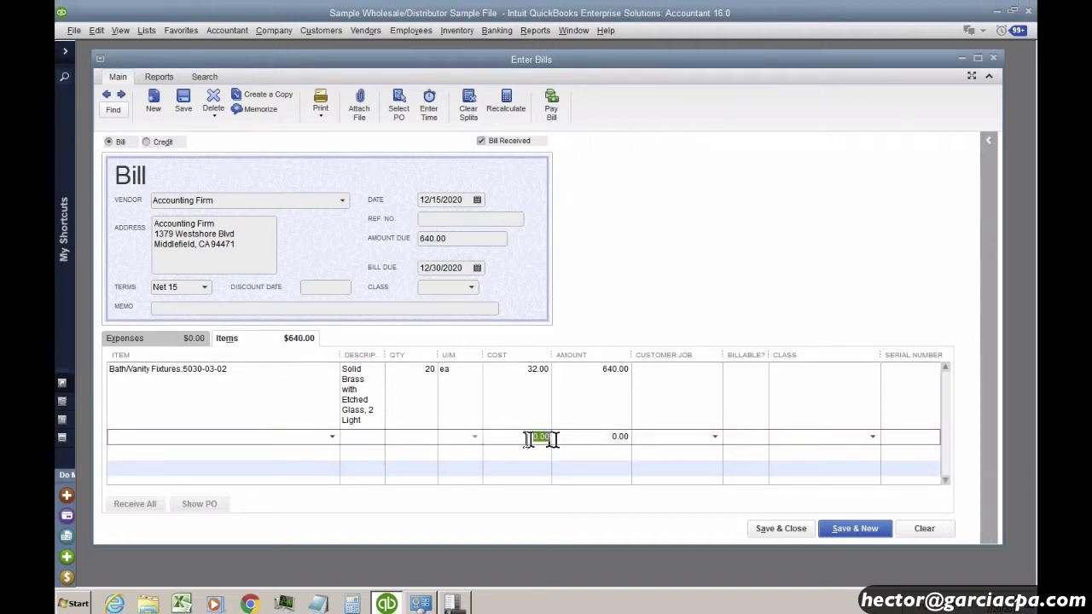
left_click(427, 370)
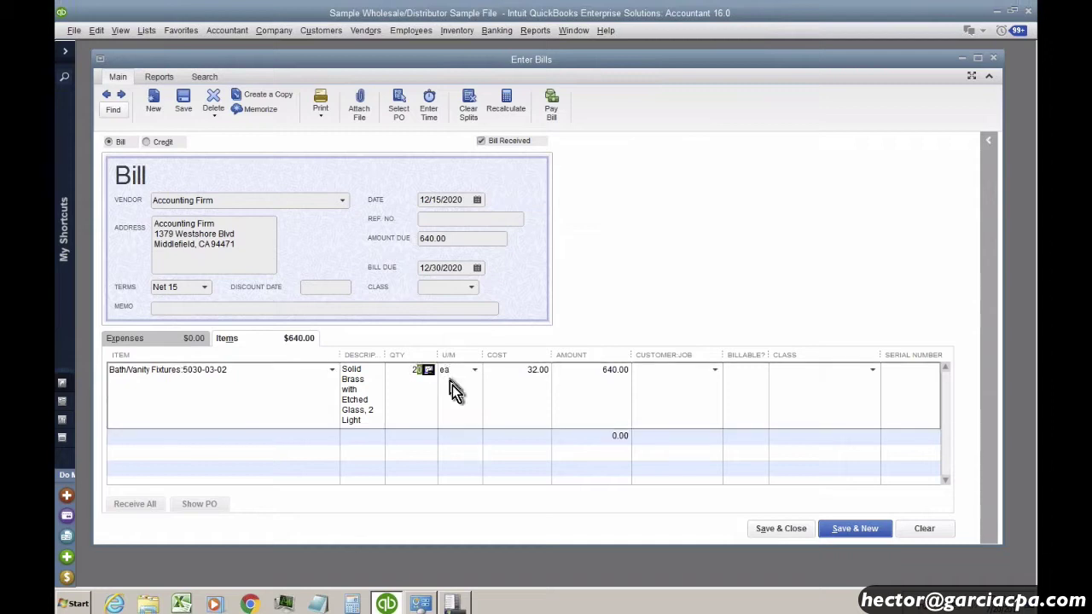
type("3")
key("Tab")
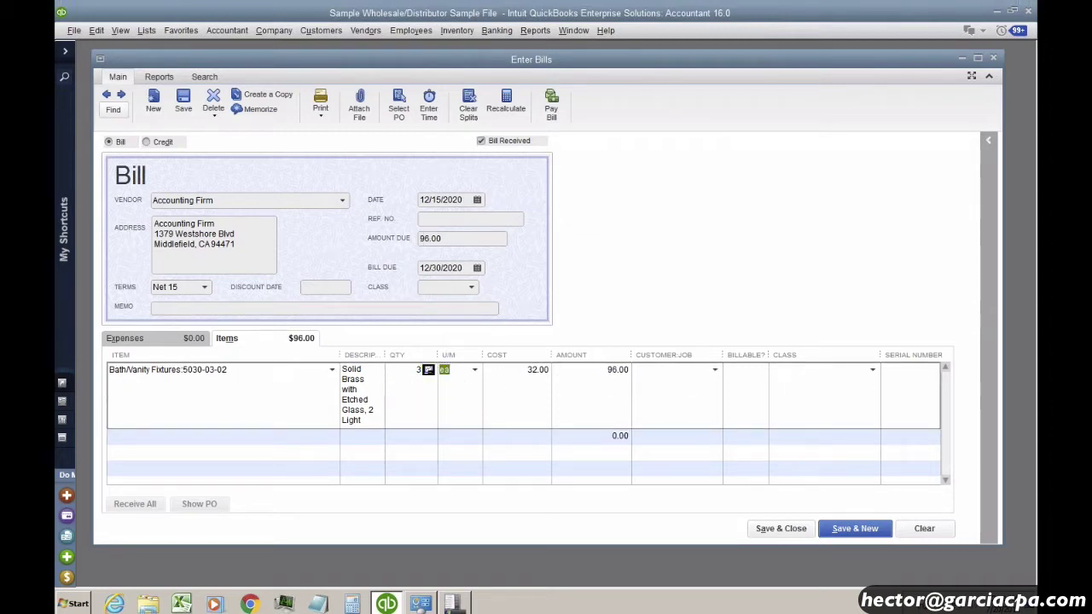
Step: Enter serial numbers 1234, 5678 and 9980 on the 5030-03-02 bill line
left_click(891, 379)
type("5678,9980")
key("Tab")
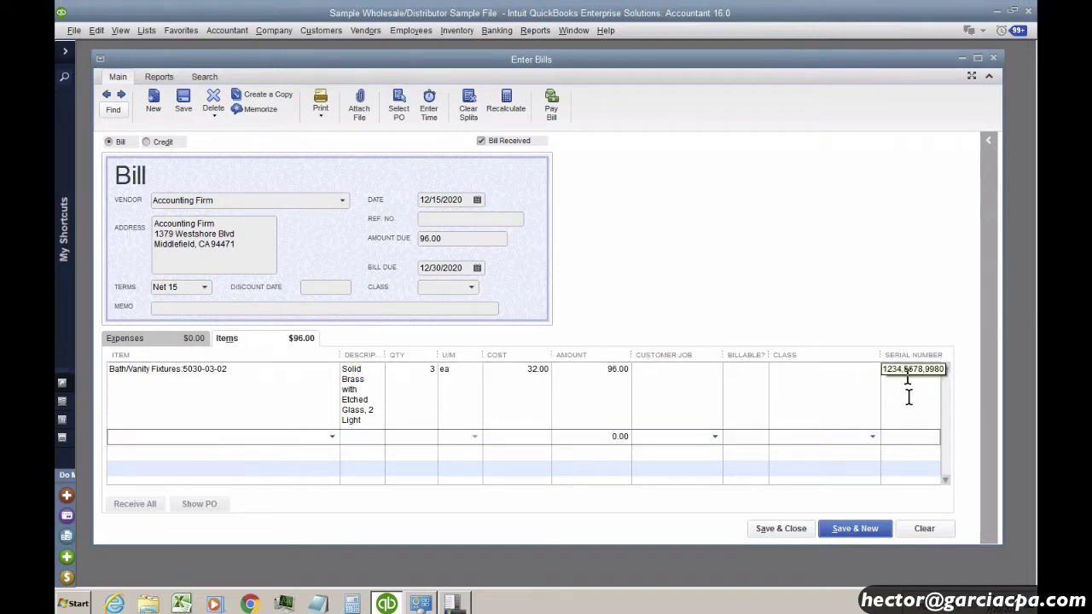
left_click(904, 375)
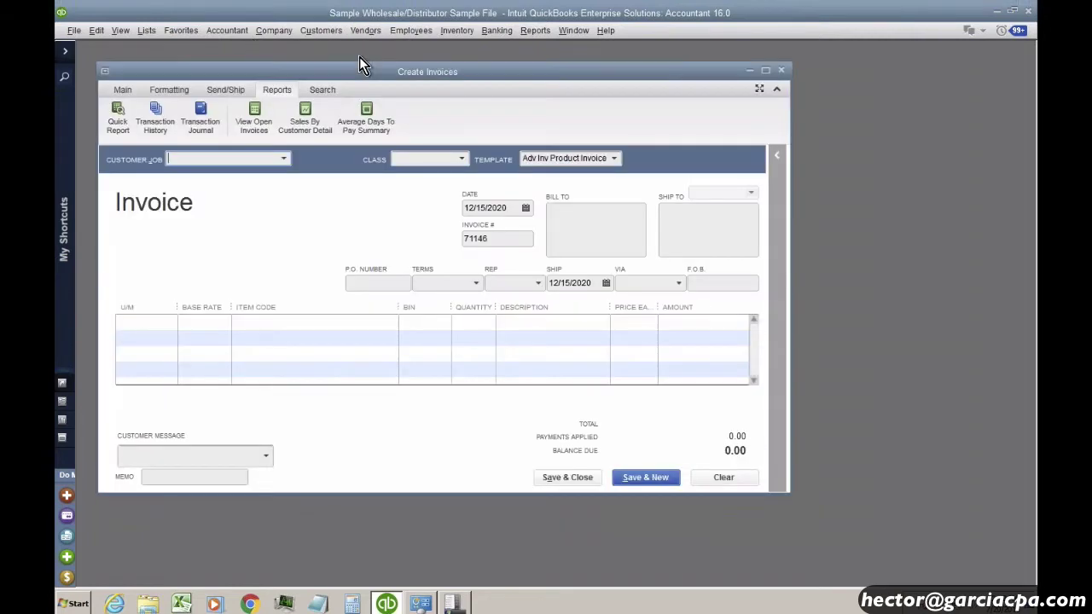
Step: Invoice _Services Only Customer for item 5030-03-02, accepting the not-enough-quantity warning
left_click(282, 161)
left_click(220, 207)
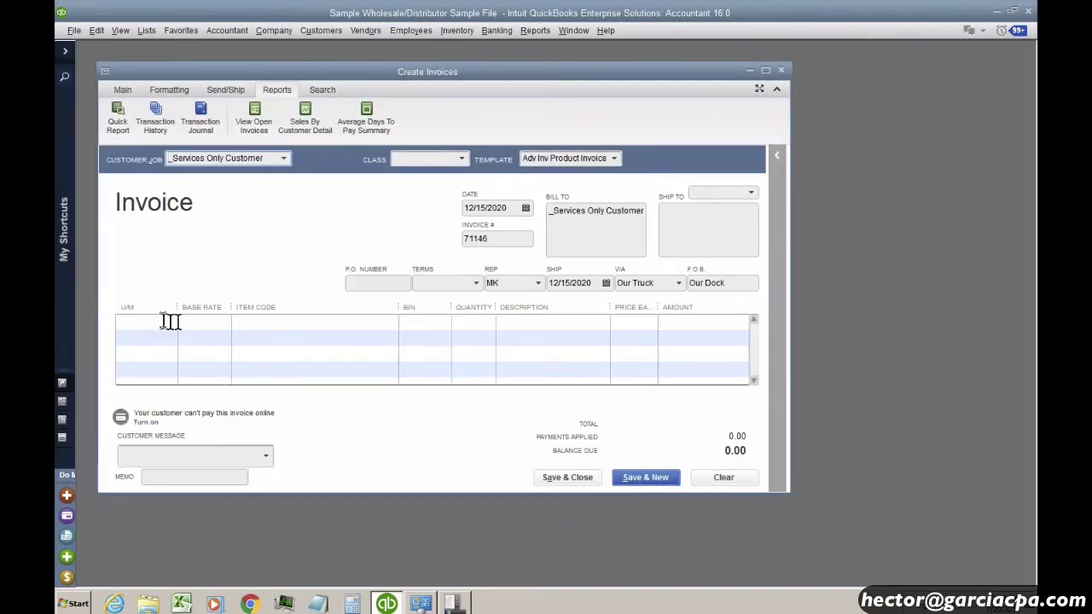
left_click(289, 322)
left_click(391, 321)
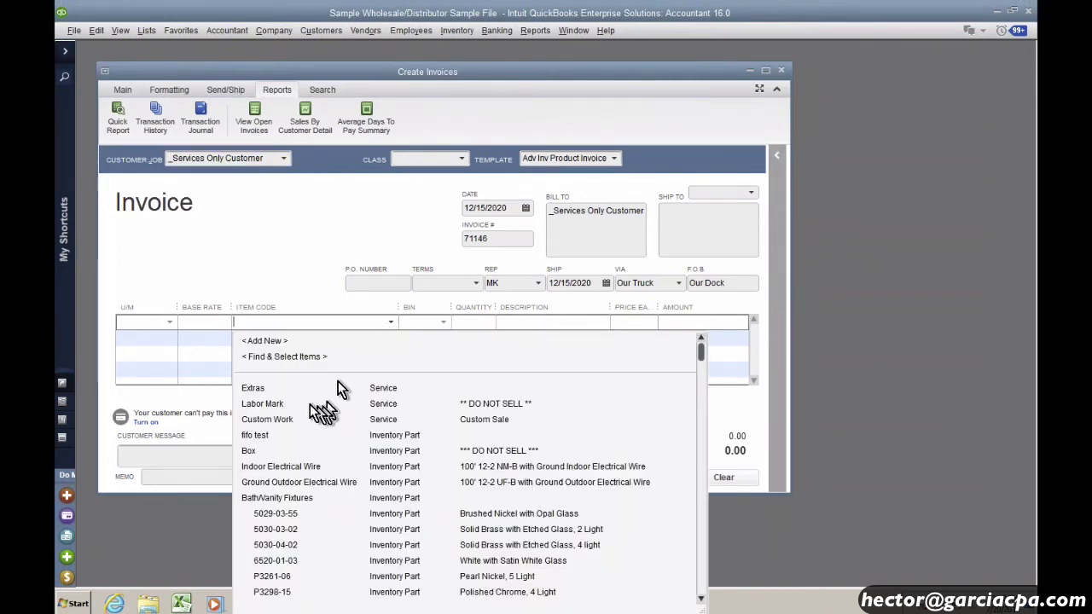
left_click(300, 529)
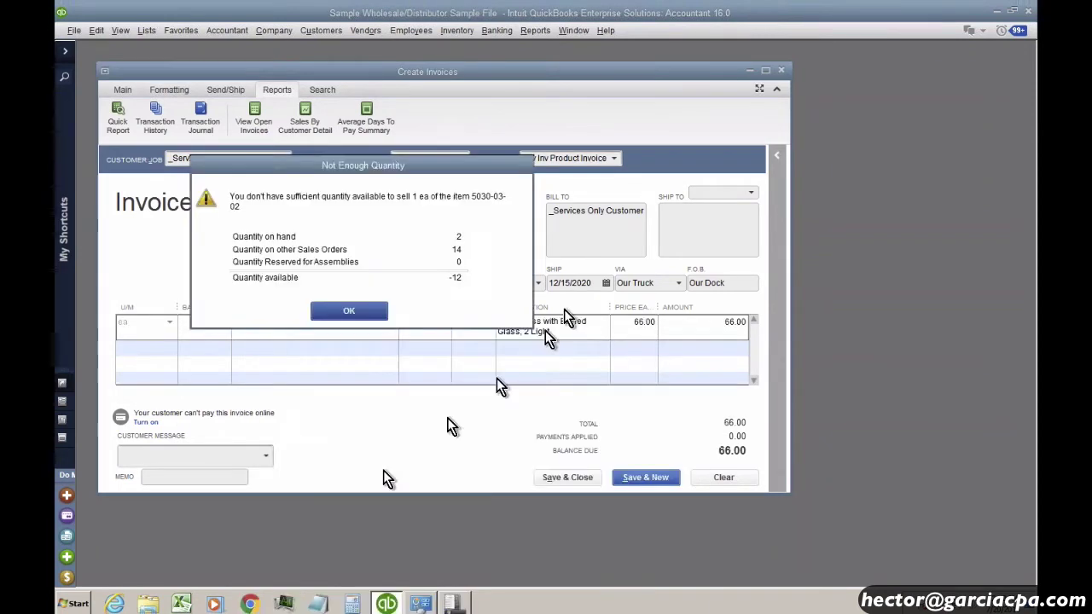
left_click(348, 312)
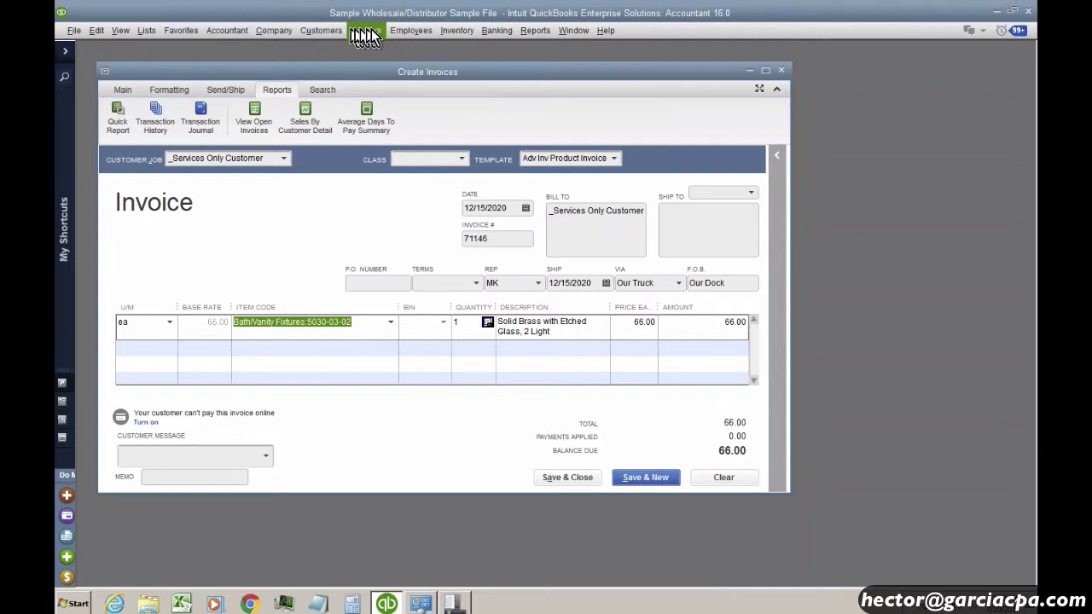
left_click(365, 30)
Step: In the Vendor Center's bills list, open and review the Accounting Firm 96.00 bill, then close it
left_click(367, 47)
left_click(179, 100)
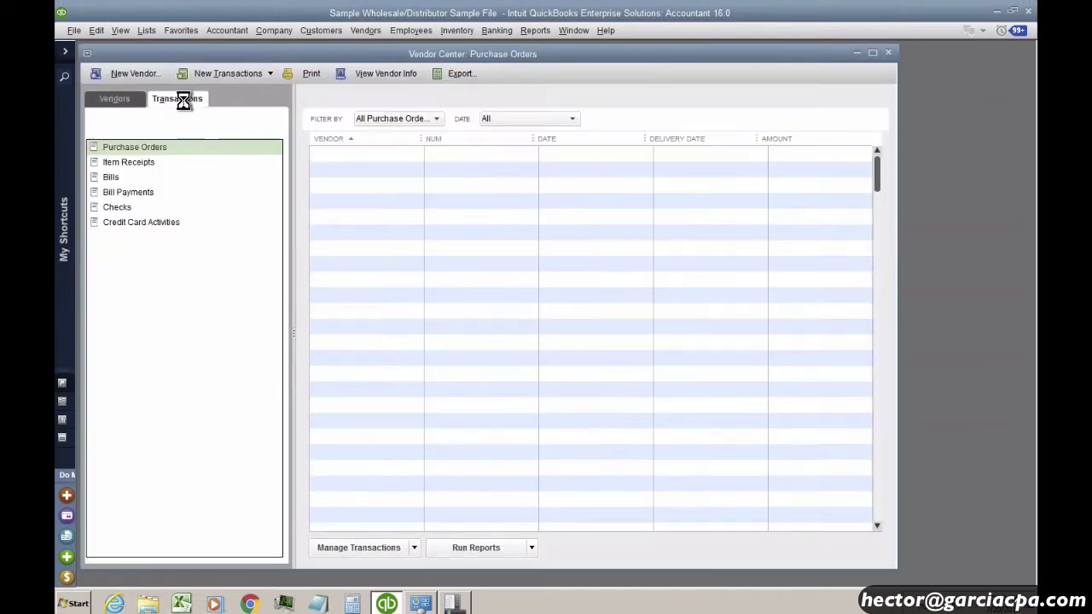
left_click(124, 176)
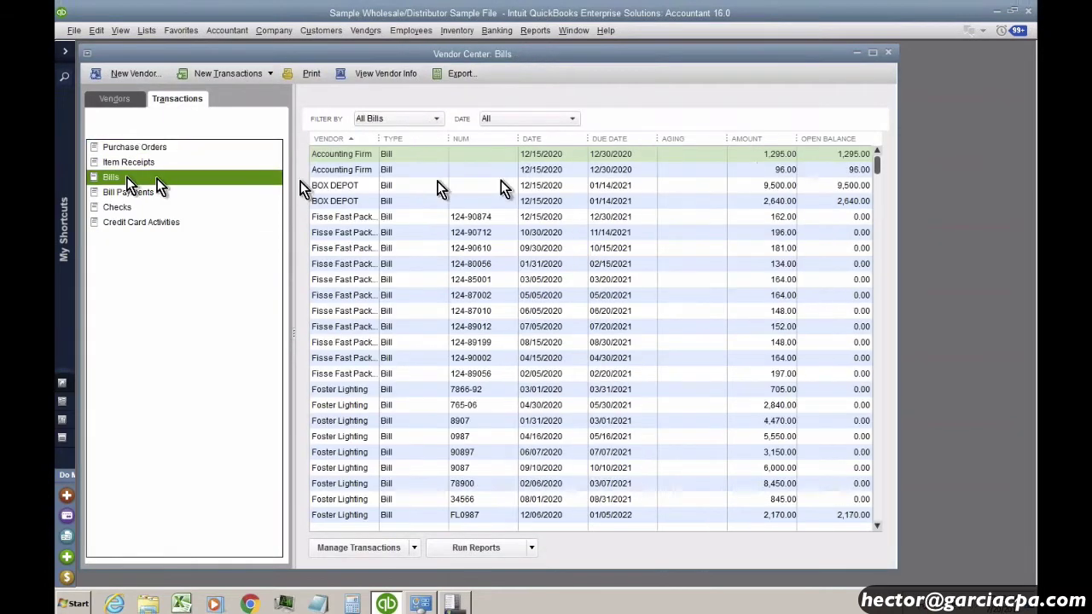
double_click(772, 155)
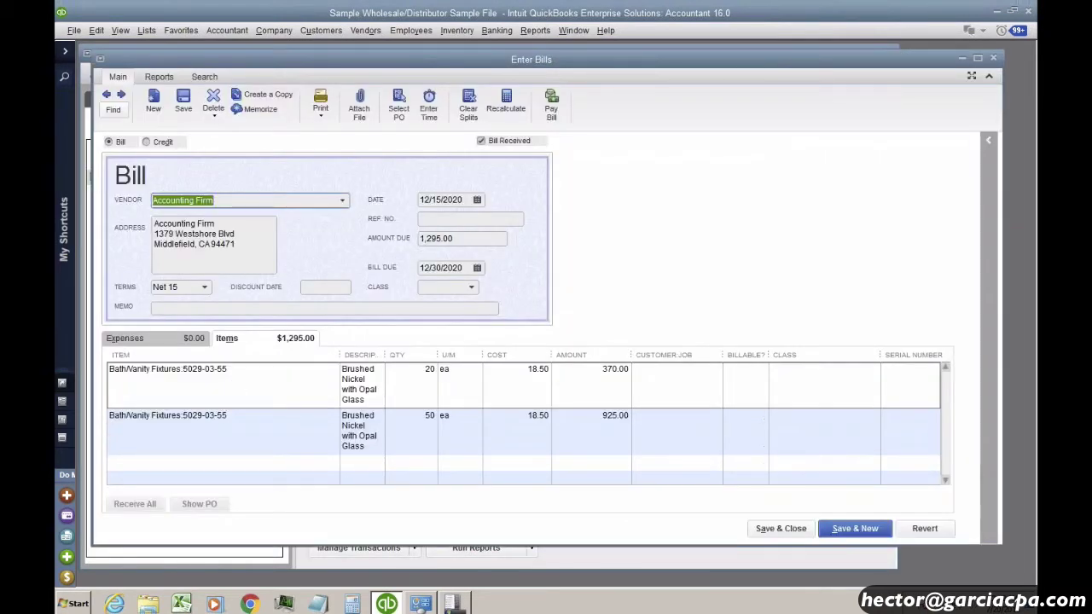
key("Escape")
left_click(639, 171)
double_click(639, 172)
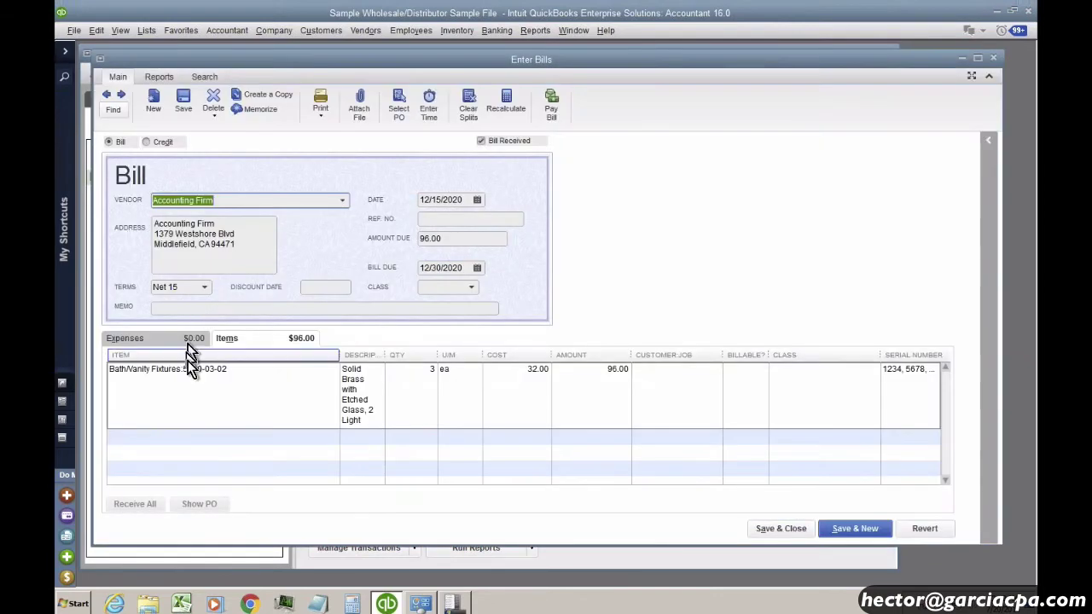
left_click(236, 372)
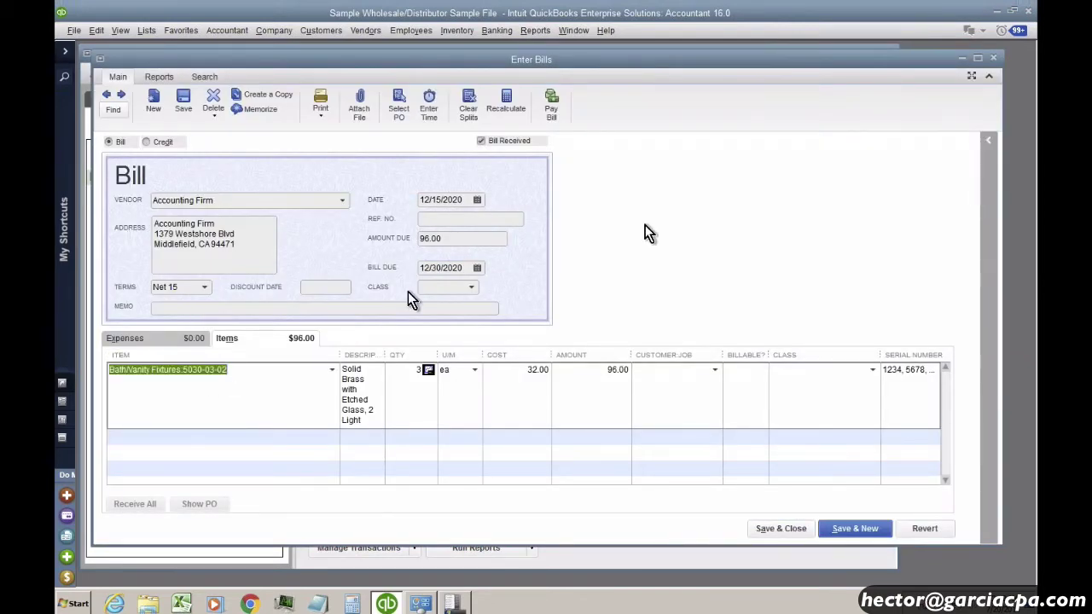
left_click(994, 58)
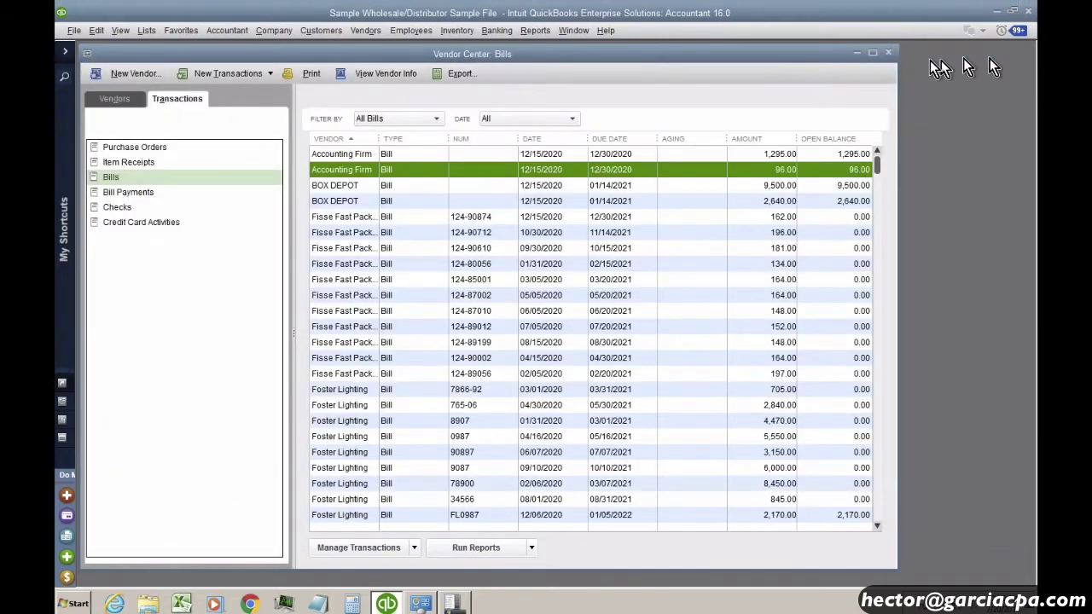
Step: Maximize the invoice and check the fixture line's quantity and current availability
left_click(884, 56)
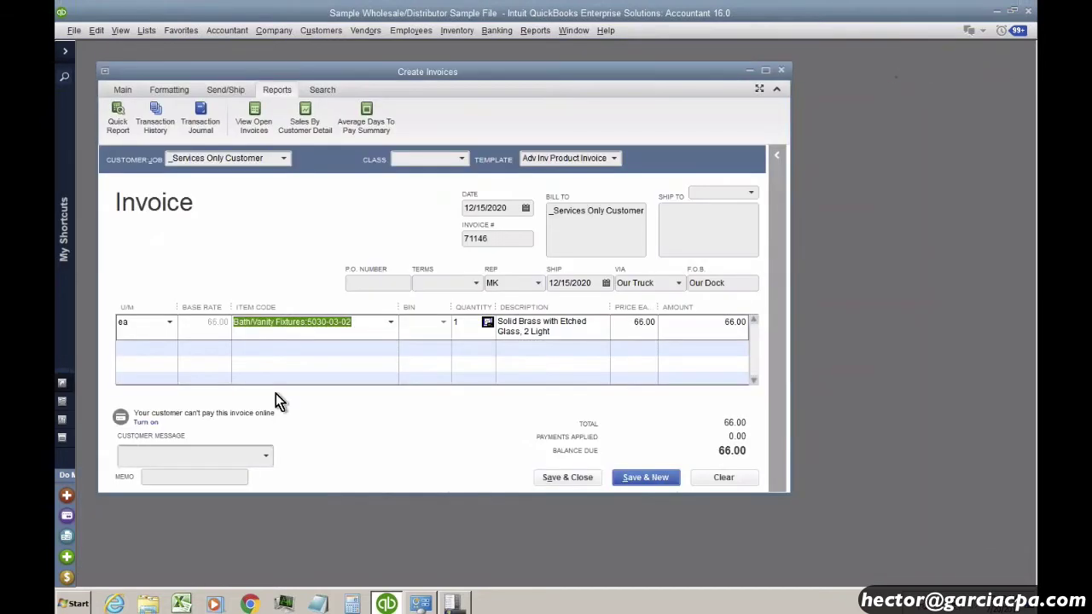
left_click(355, 321)
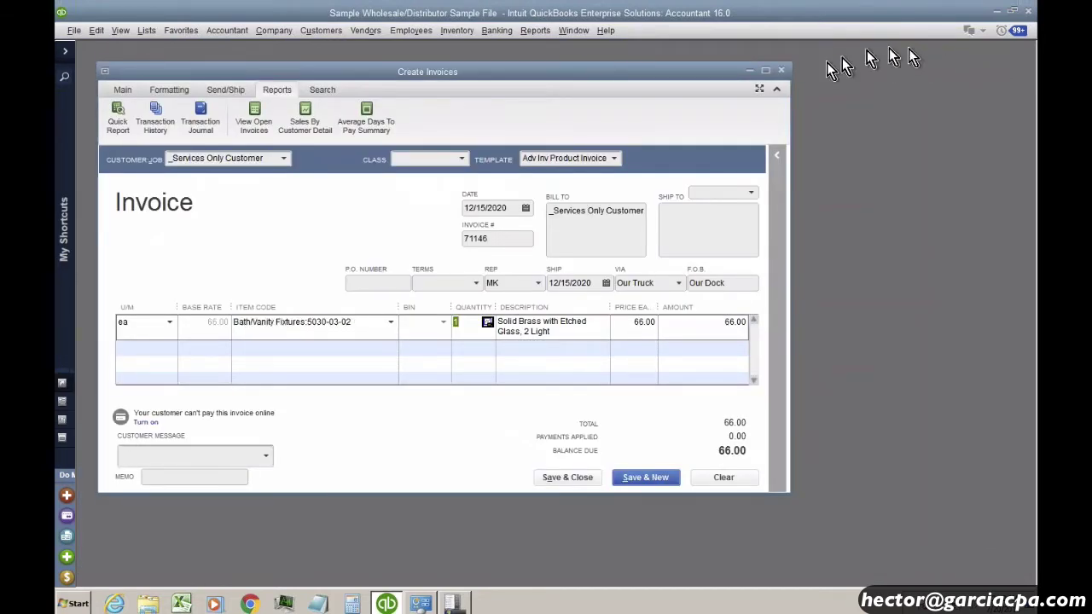
left_click(766, 70)
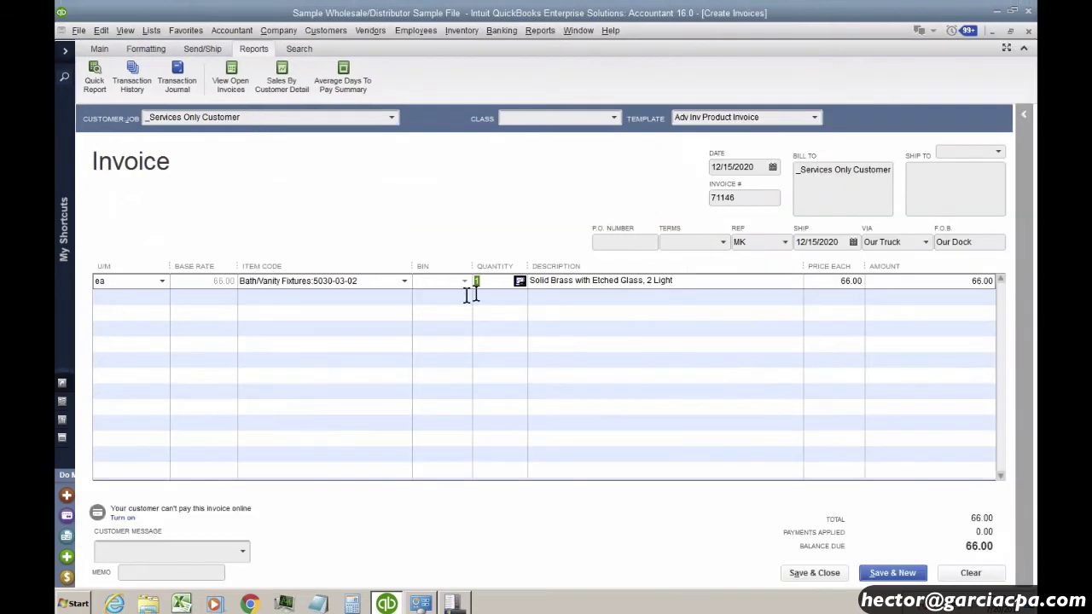
left_click(494, 290)
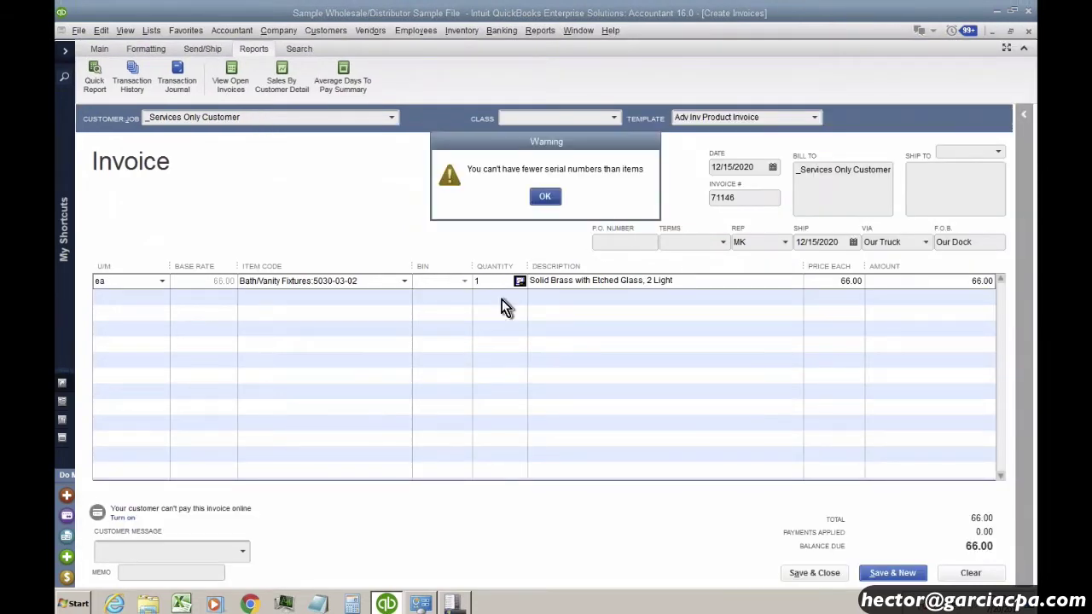
left_click(546, 197)
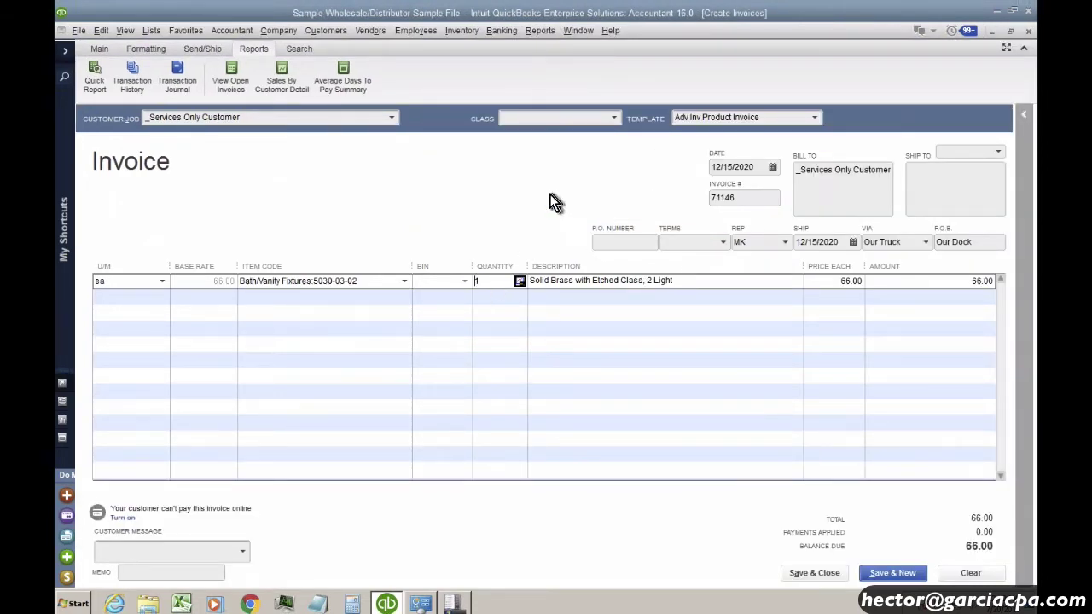
left_click(666, 285)
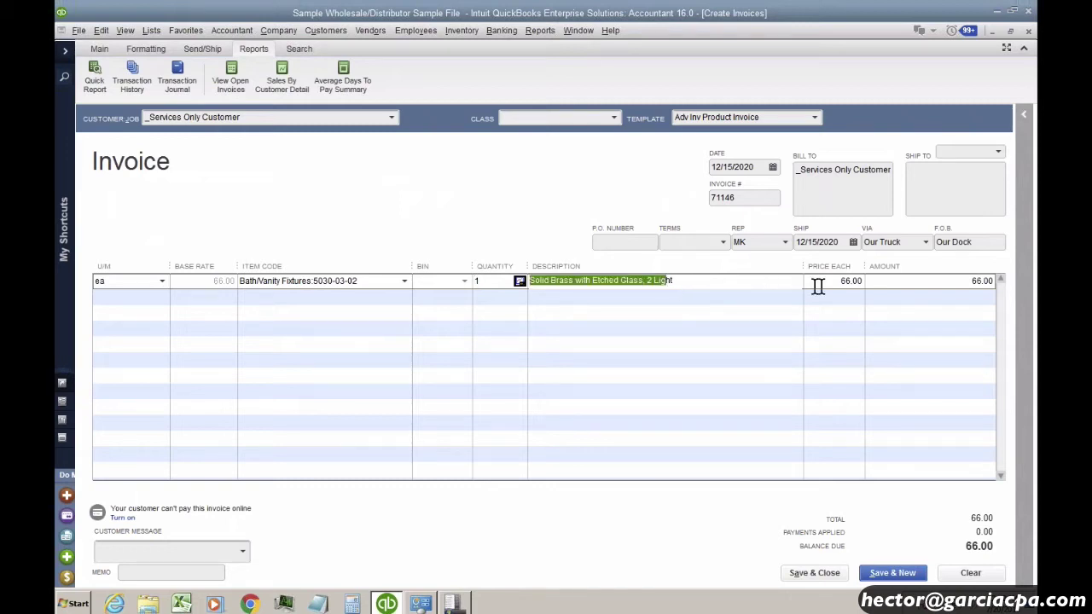
left_click(657, 298)
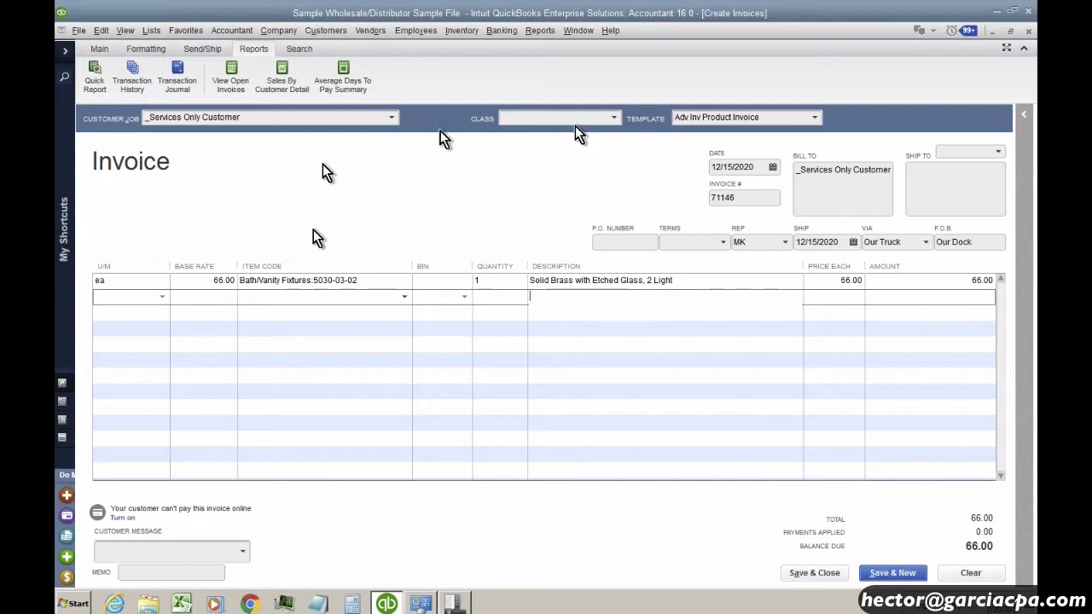
left_click(504, 281)
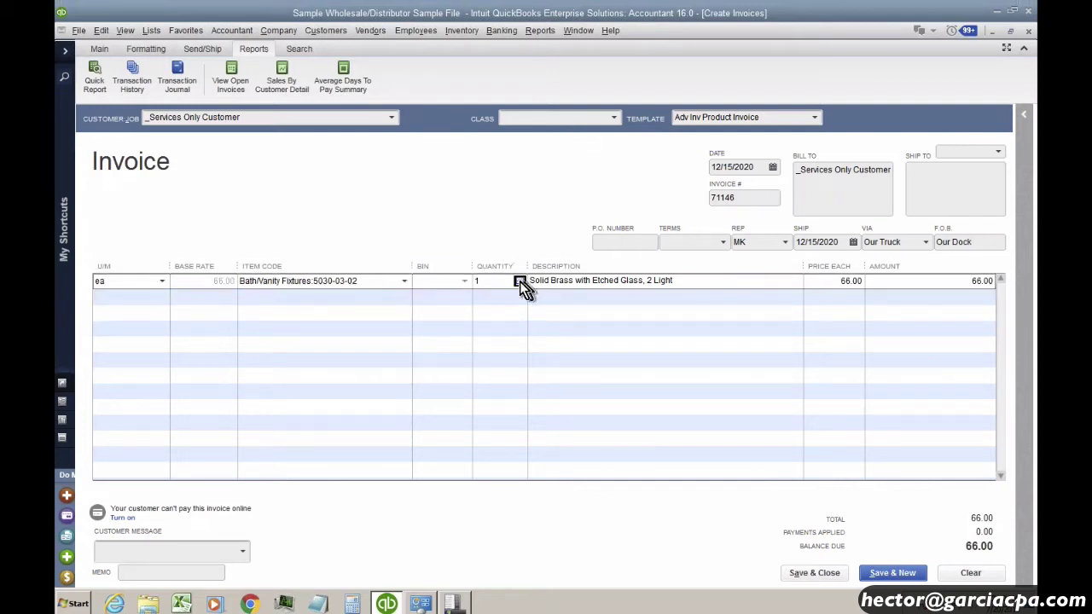
left_click(519, 282)
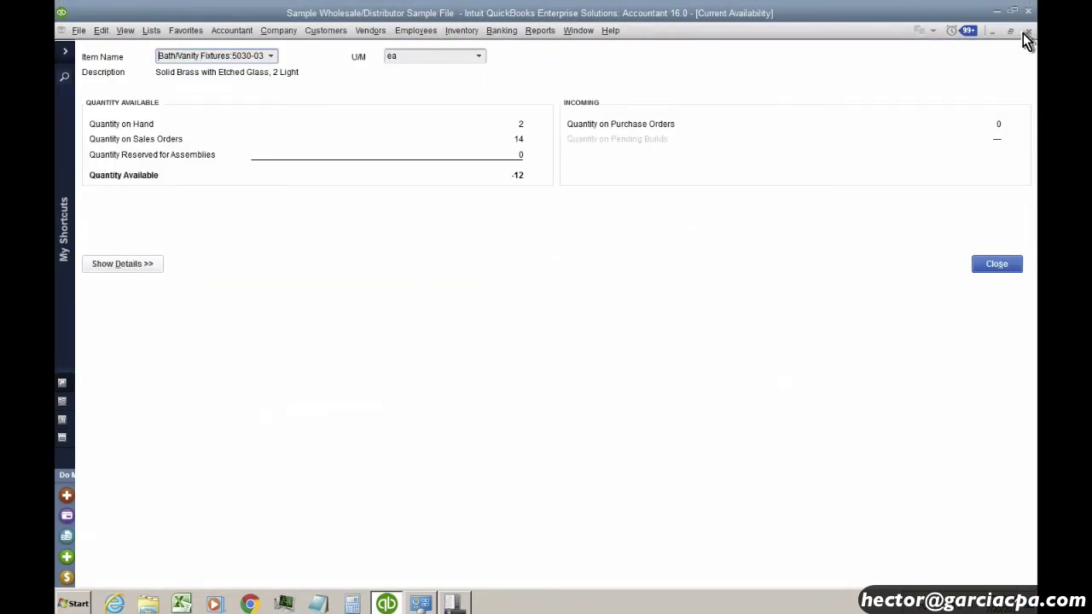
left_click(1028, 33)
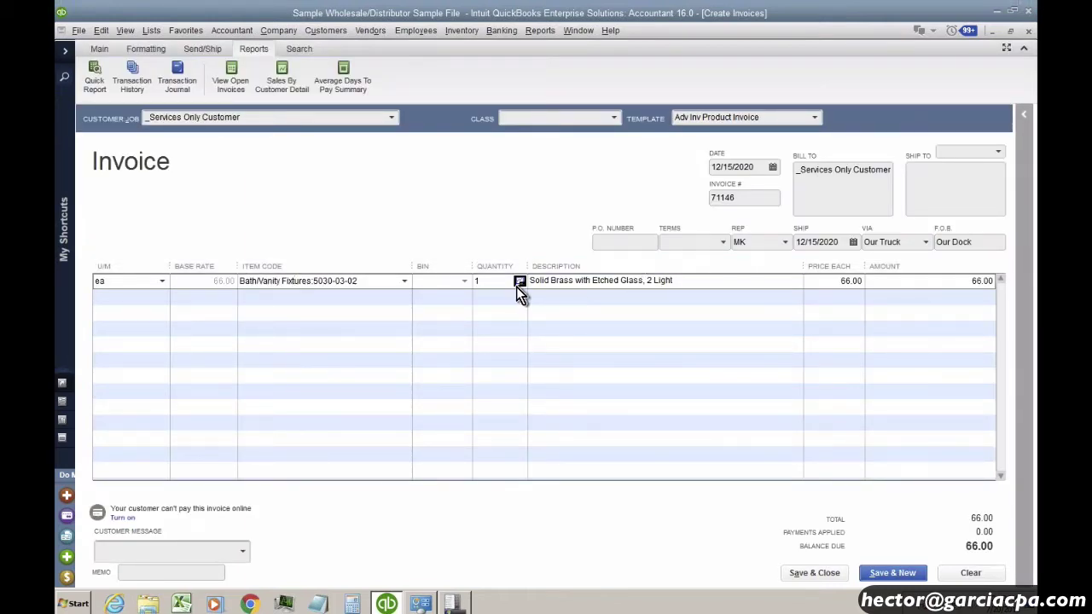
Step: Copy the Adv Inv Product Invoice template, enable its Serial Number column, and reset column layout to default
left_click(146, 49)
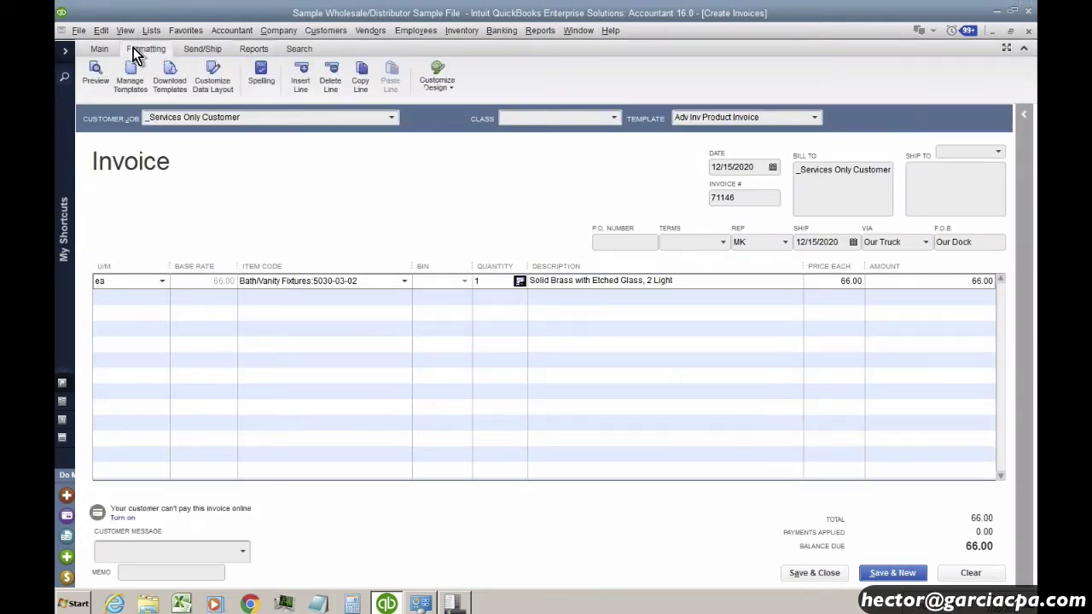
left_click(220, 85)
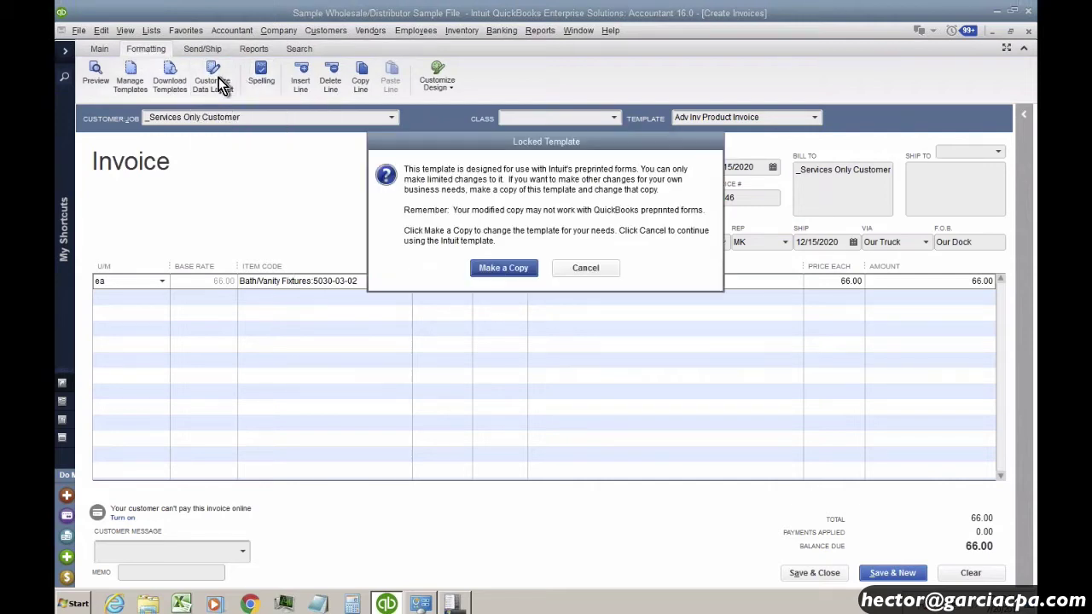
left_click(503, 267)
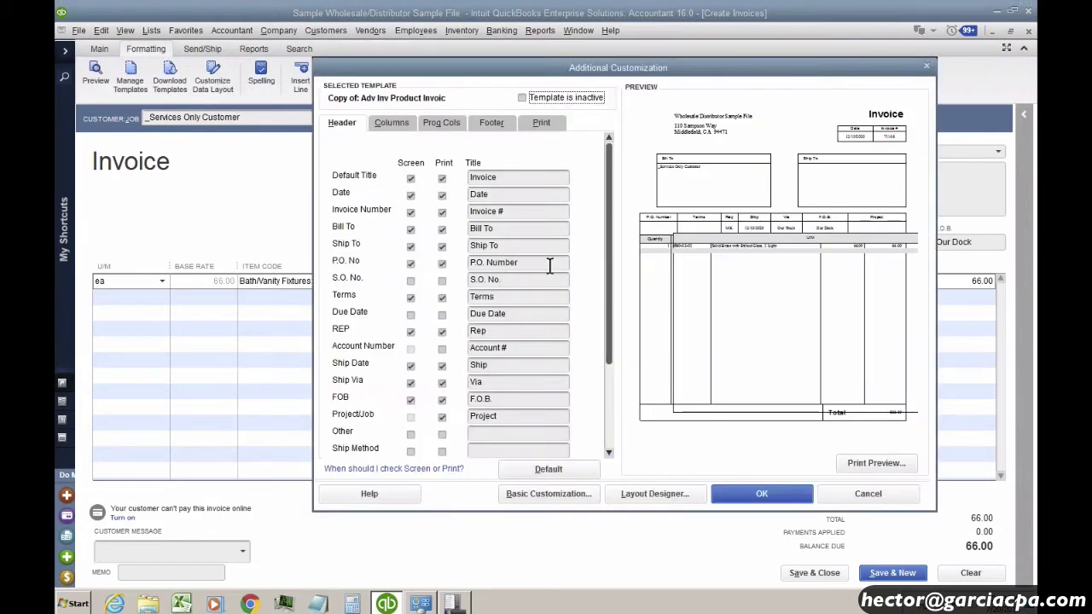
left_click(393, 125)
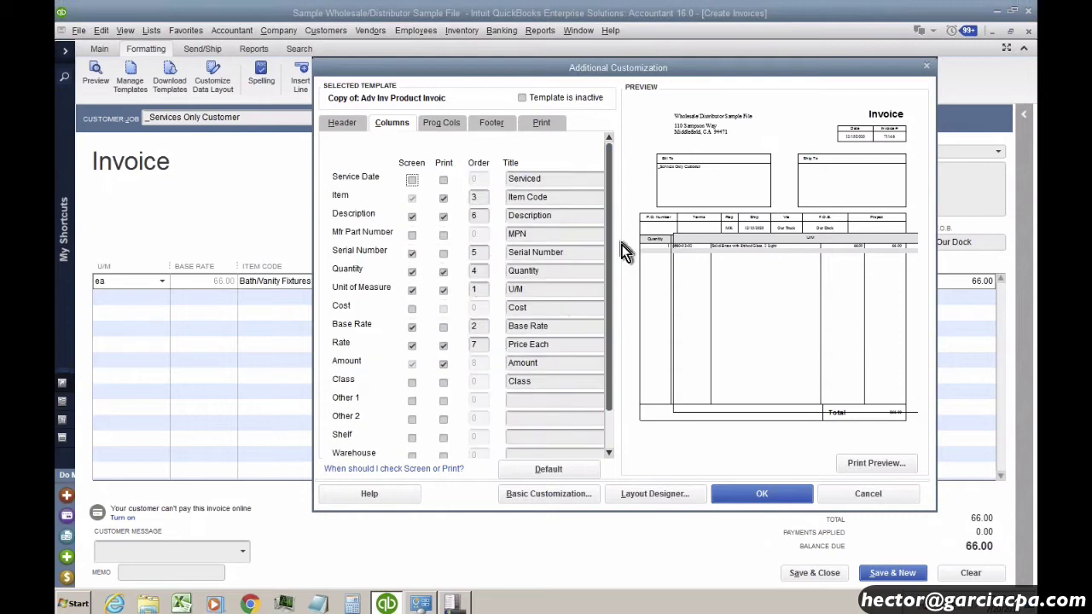
left_click_drag(612, 246, 611, 276)
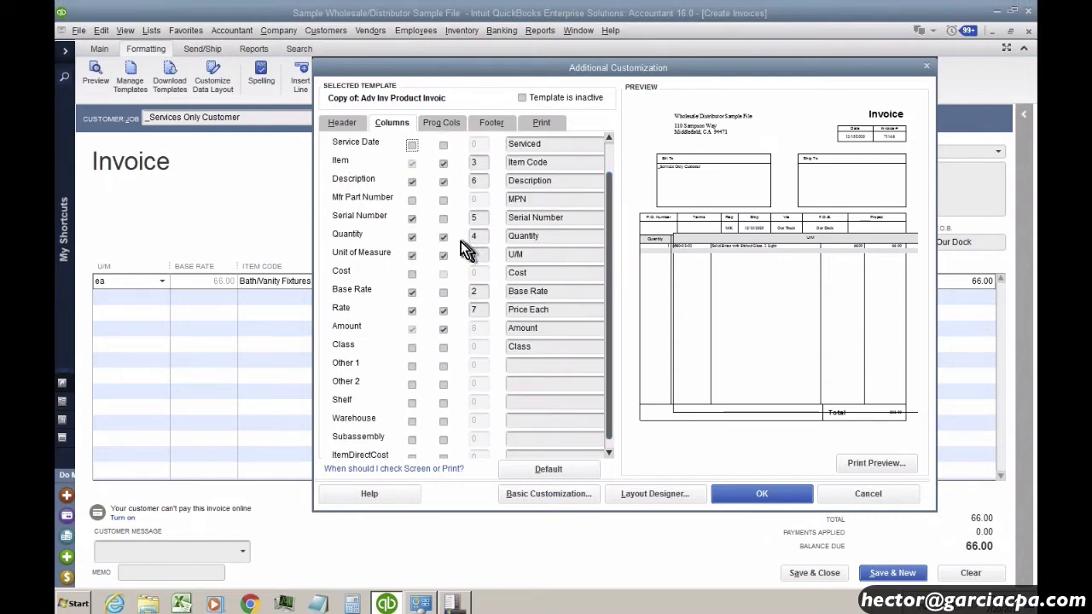
left_click(441, 221)
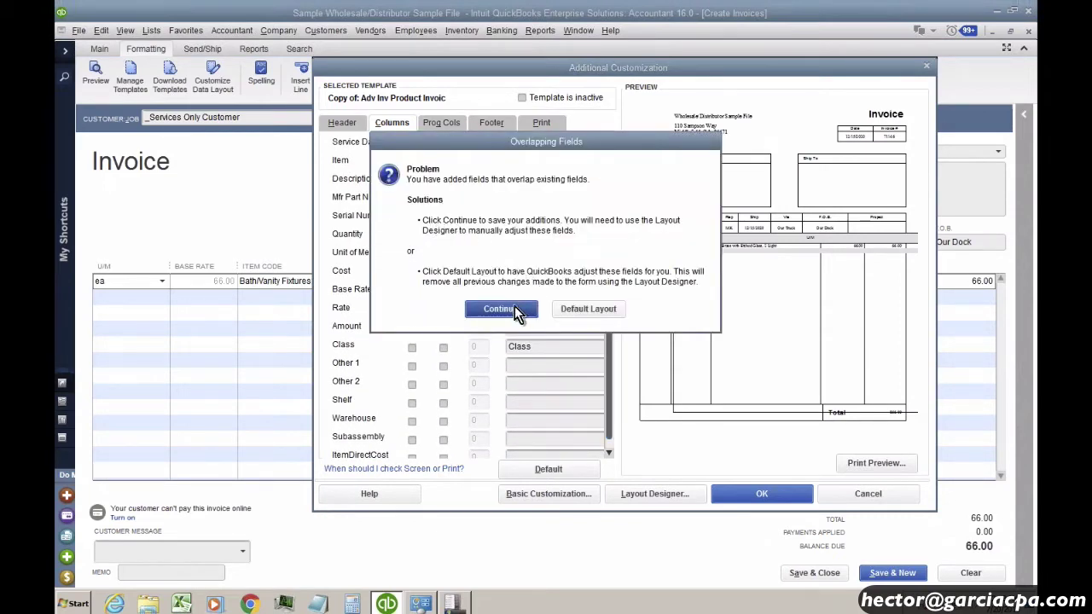
left_click(503, 308)
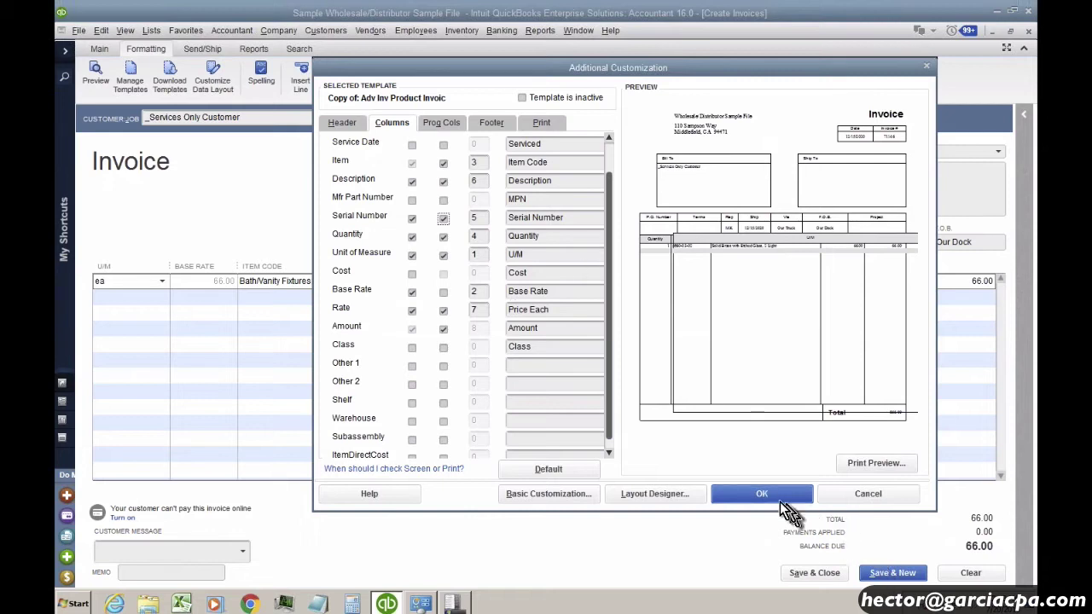
left_click(576, 472)
left_click(514, 238)
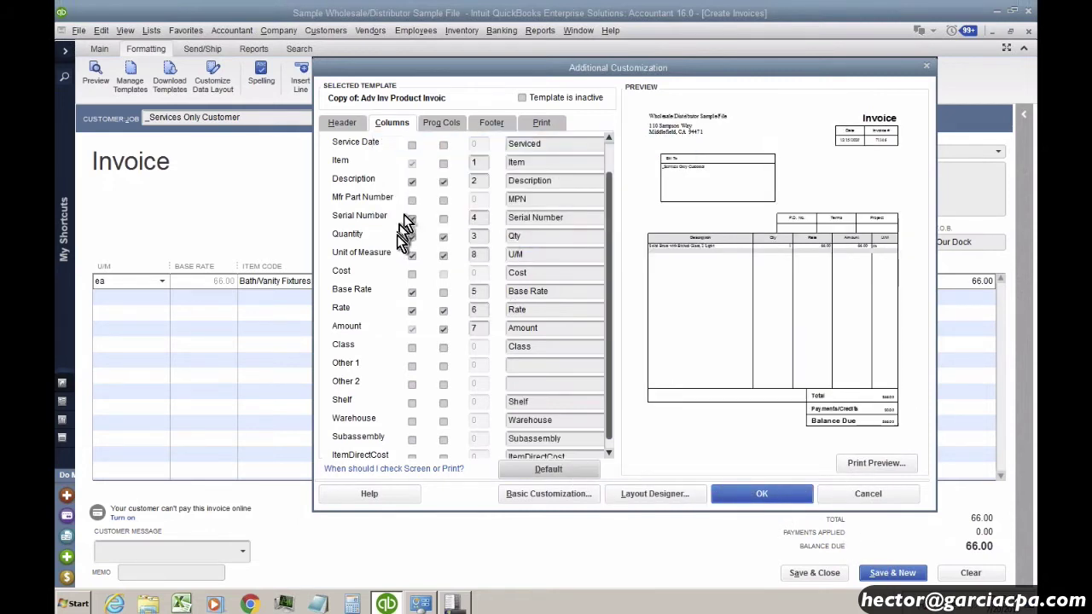
Step: Apply the customized template and set the fixture line quantity to 2
left_click(755, 499)
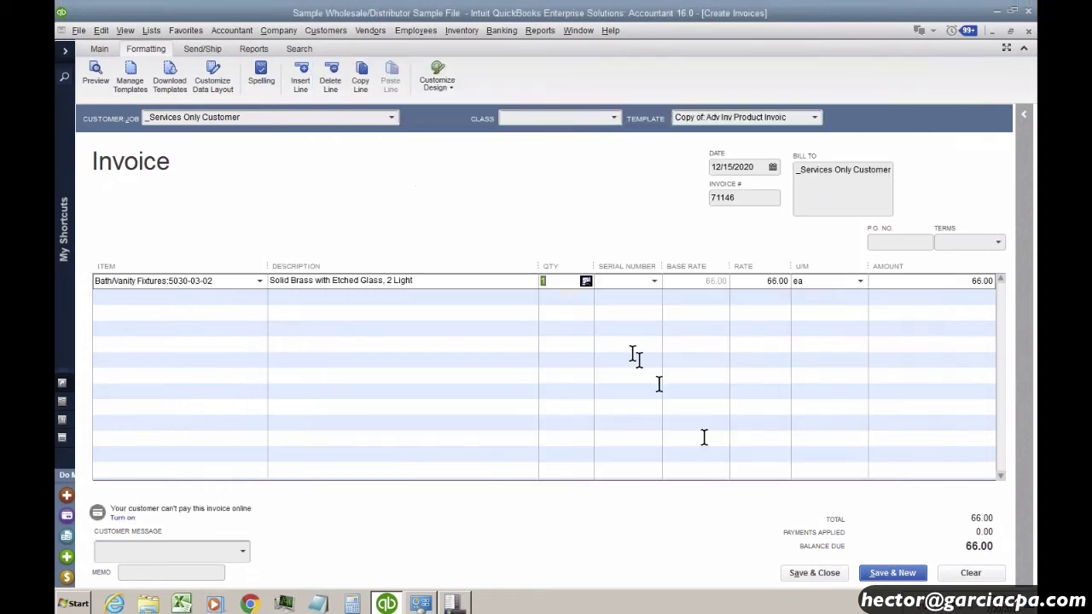
left_click(654, 281)
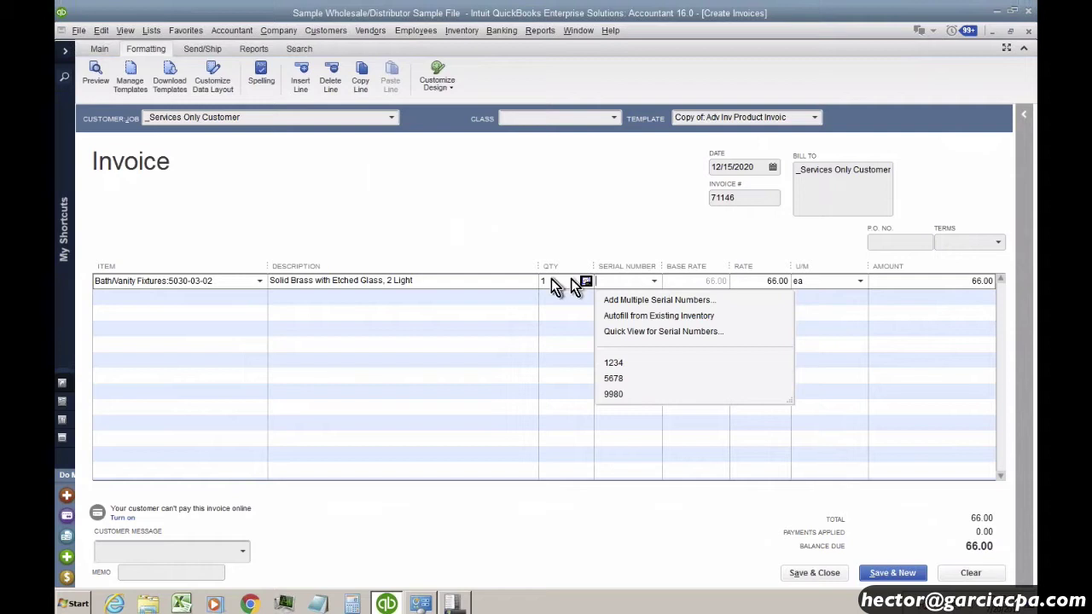
left_click_drag(538, 266, 463, 266)
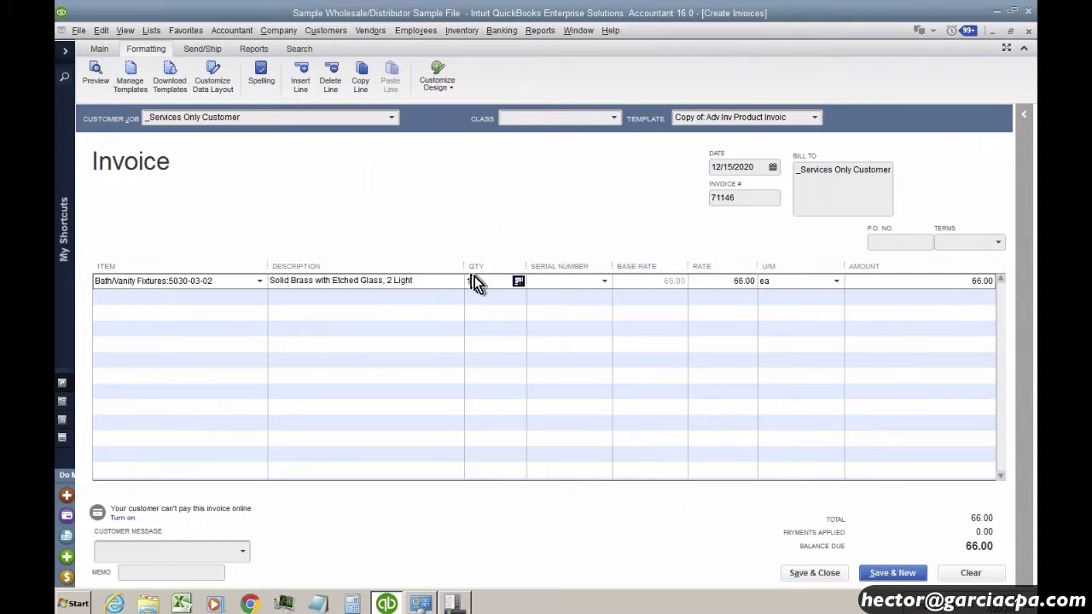
left_click(475, 283)
type("2")
left_click(498, 298)
Step: Assign serial numbers 1234, 5678 and 9980 to the line, dismissing the too-many warning
left_click(604, 282)
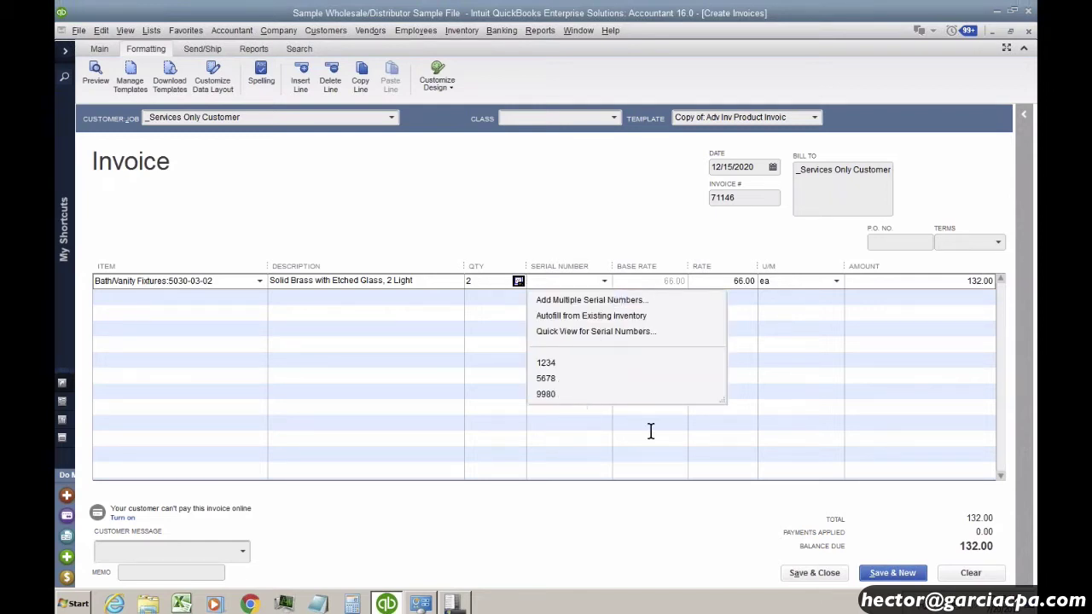
left_click(561, 361)
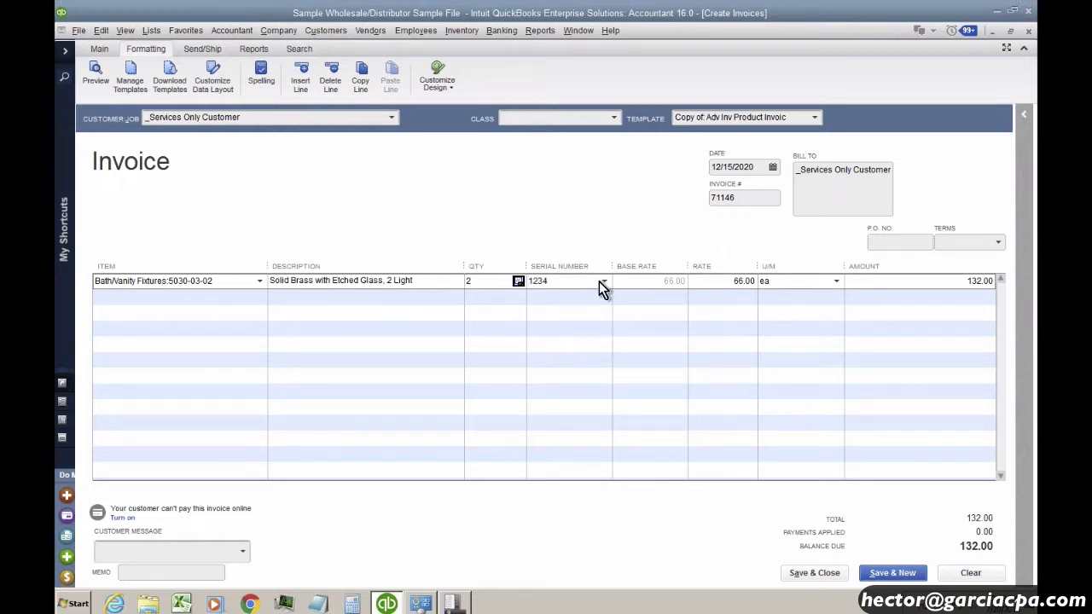
left_click(603, 281)
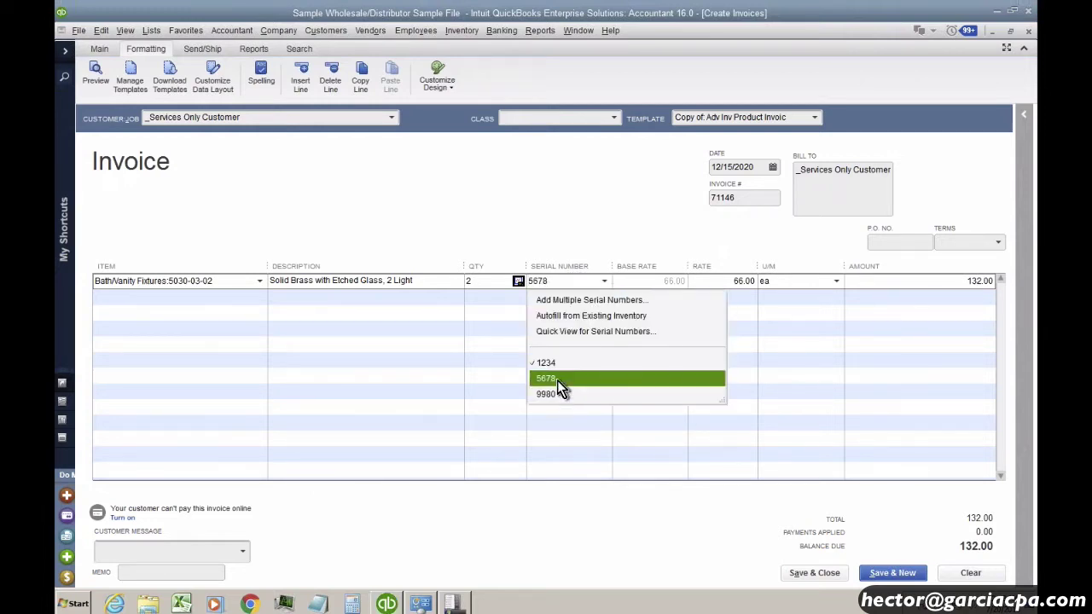
left_click(556, 378)
left_click(604, 281)
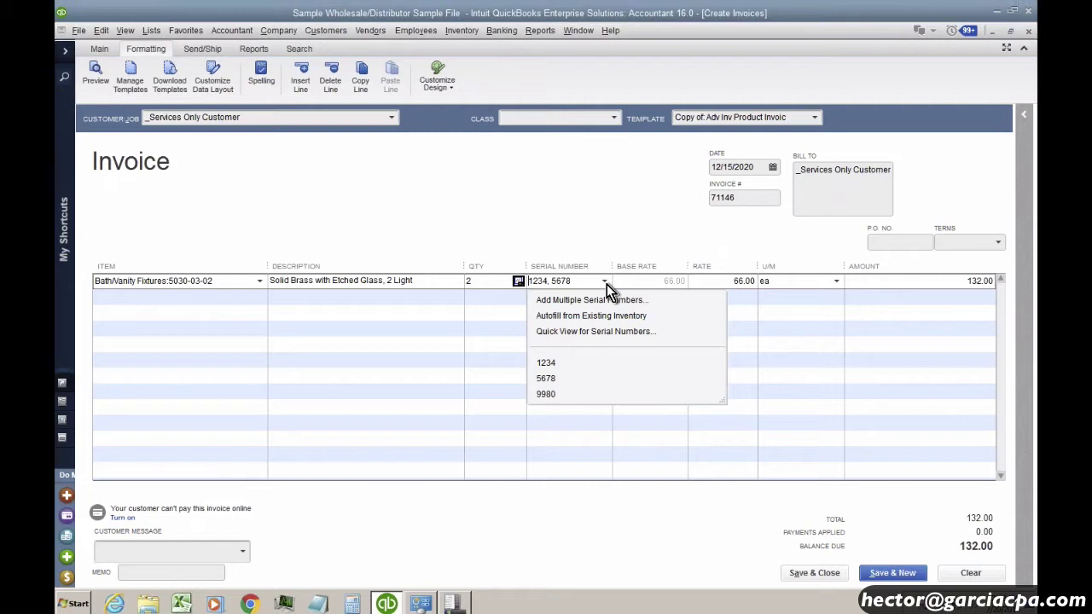
left_click(552, 393)
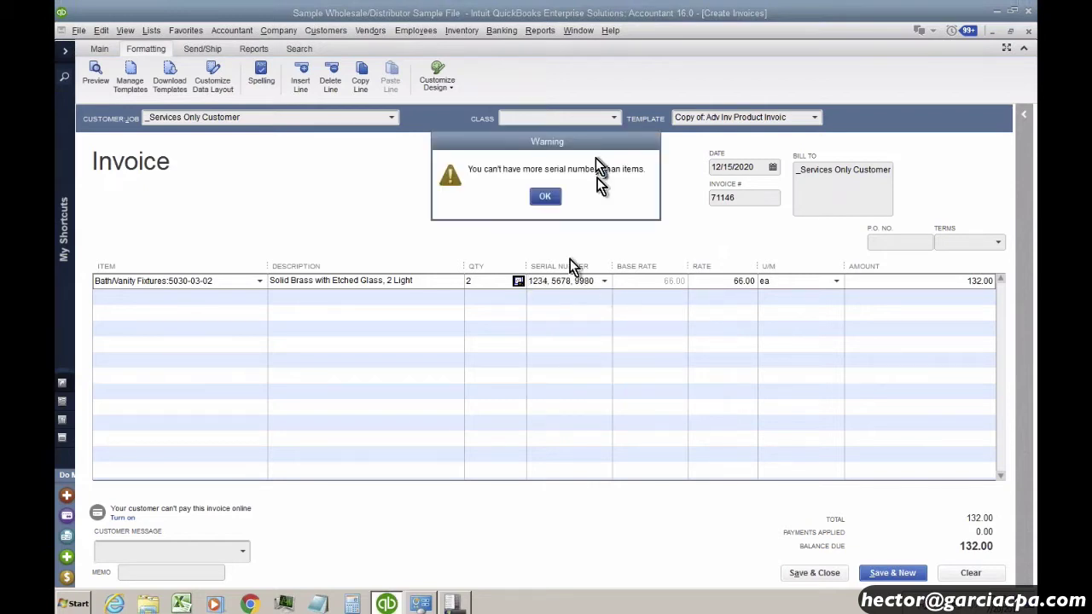
left_click(544, 196)
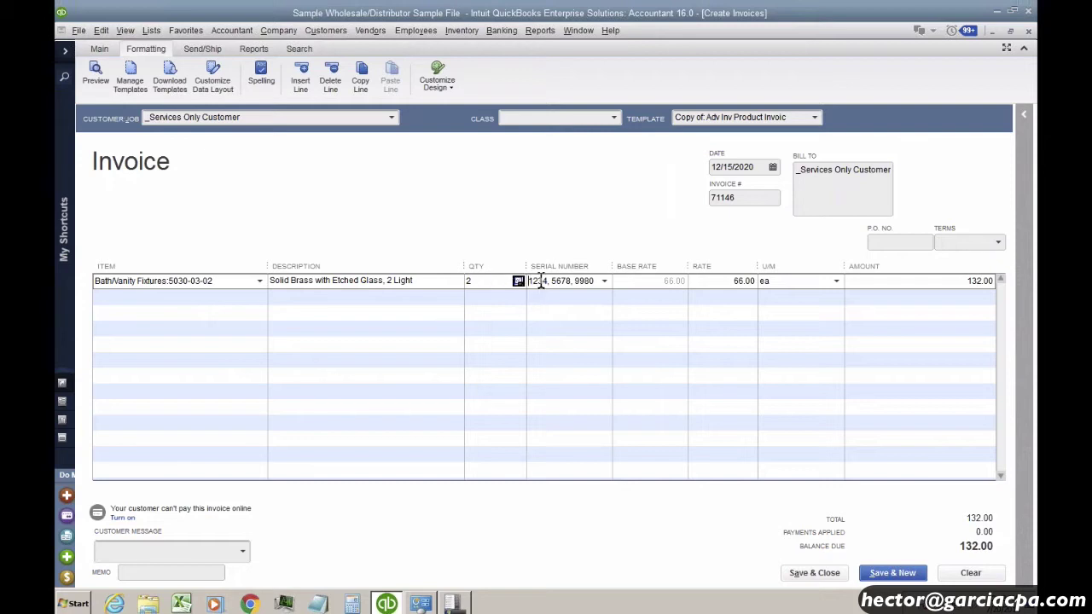
Step: Delete 5678 and 9980 so the line keeps only serial number 1234
left_click(540, 284)
key("End")
key("BackSpace")
key("BackSpace")
key("BackSpace")
key("BackSpace")
key("BackSpace")
key("BackSpace")
key("BackSpace")
key("BackSpace")
key("BackSpace")
key("BackSpace")
left_click(605, 282)
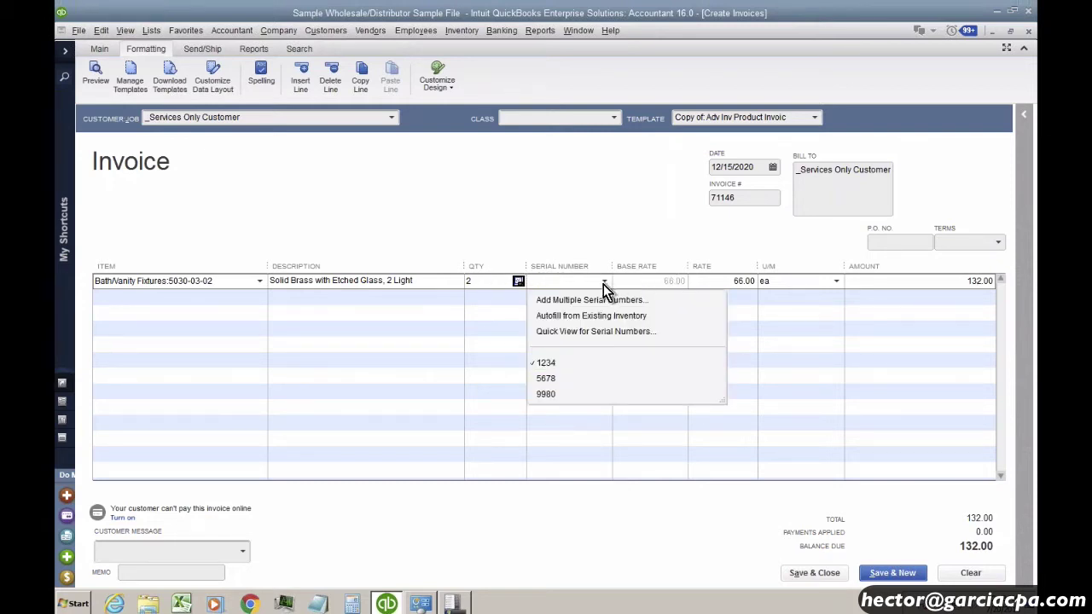
Step: Try Autofill from Existing Inventory, then clear the cell and enter serial number 1234
left_click(617, 314)
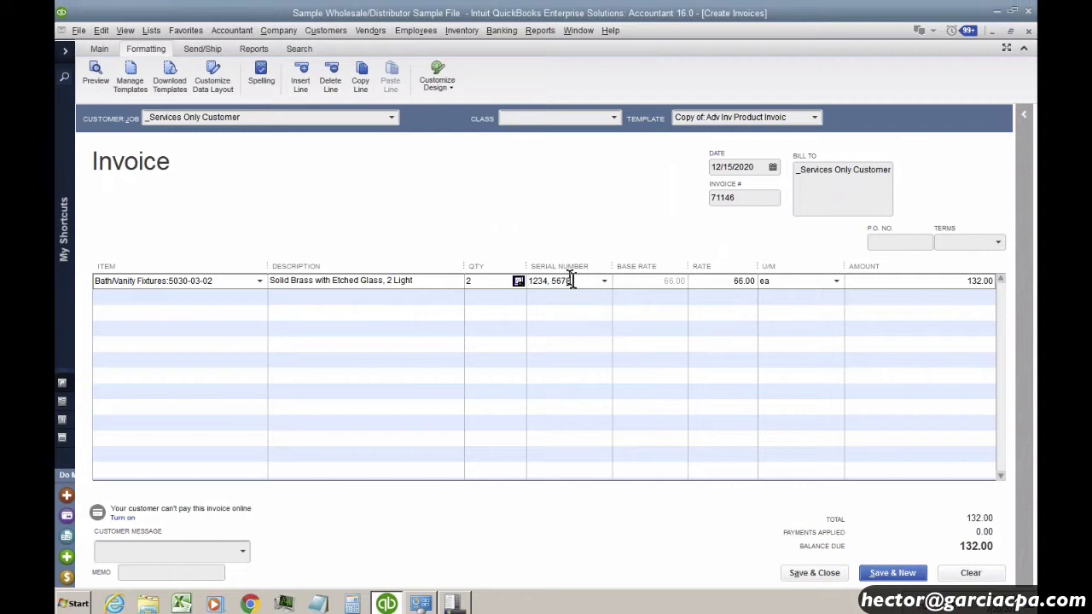
left_click_drag(542, 282, 419, 280)
key("Delete")
type("1234")
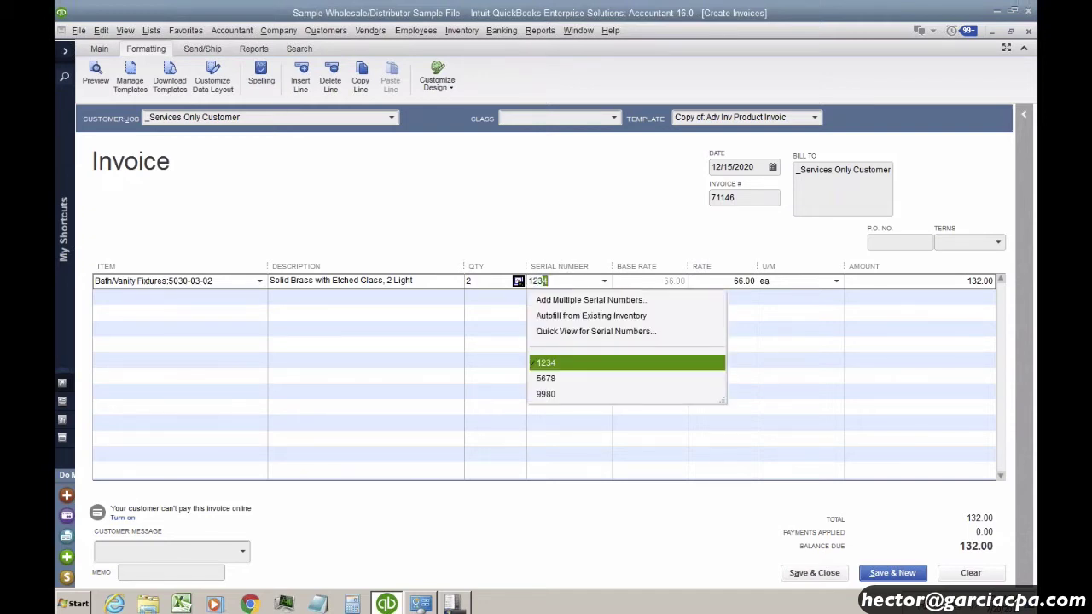
key("Tab")
Step: Add serial number 5678 after a comma, removing the extra space
left_click(566, 280)
type("3")
key("BackSpace")
type(",")
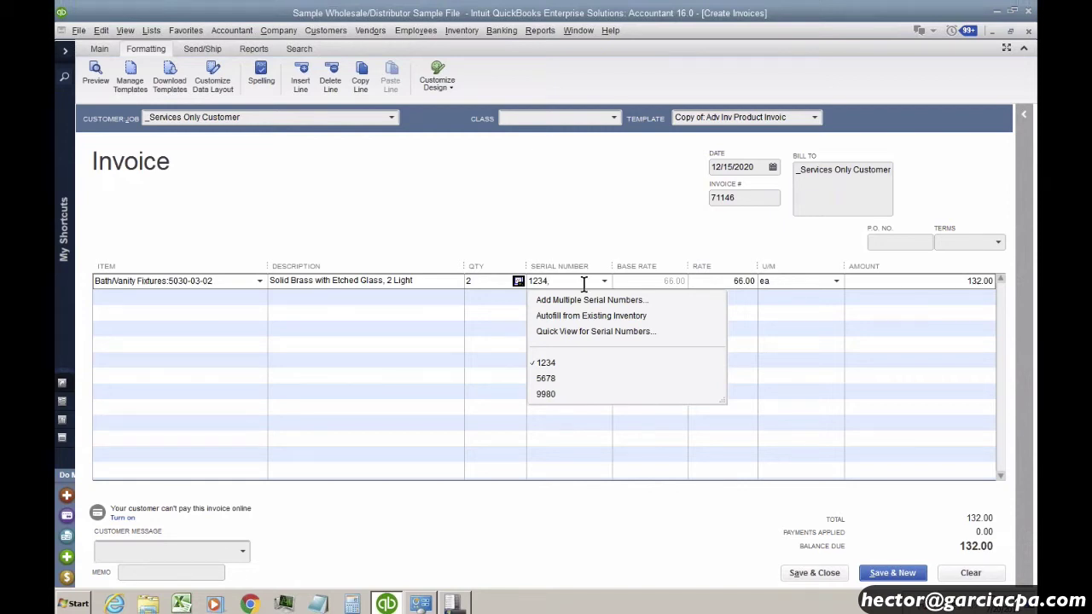
left_click(546, 378)
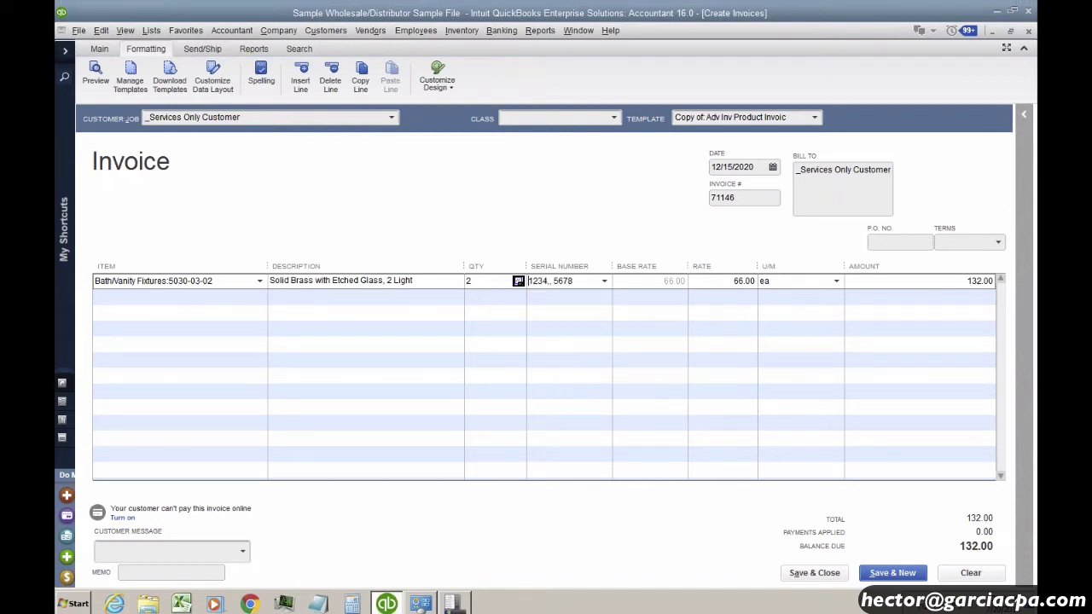
left_click(555, 284)
key("BackSpace")
key("BackSpace")
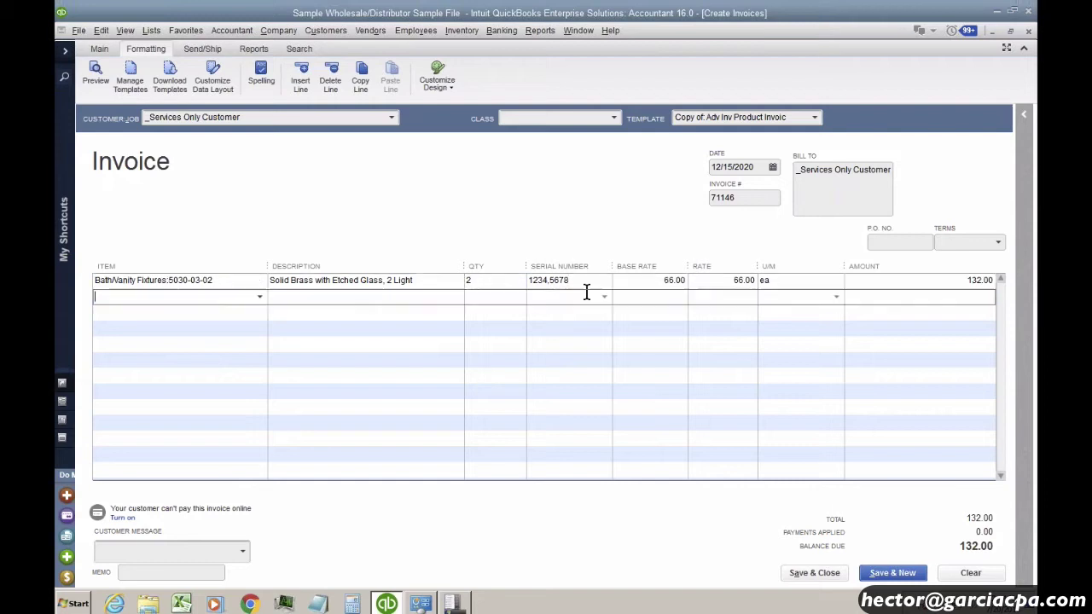
left_click(601, 281)
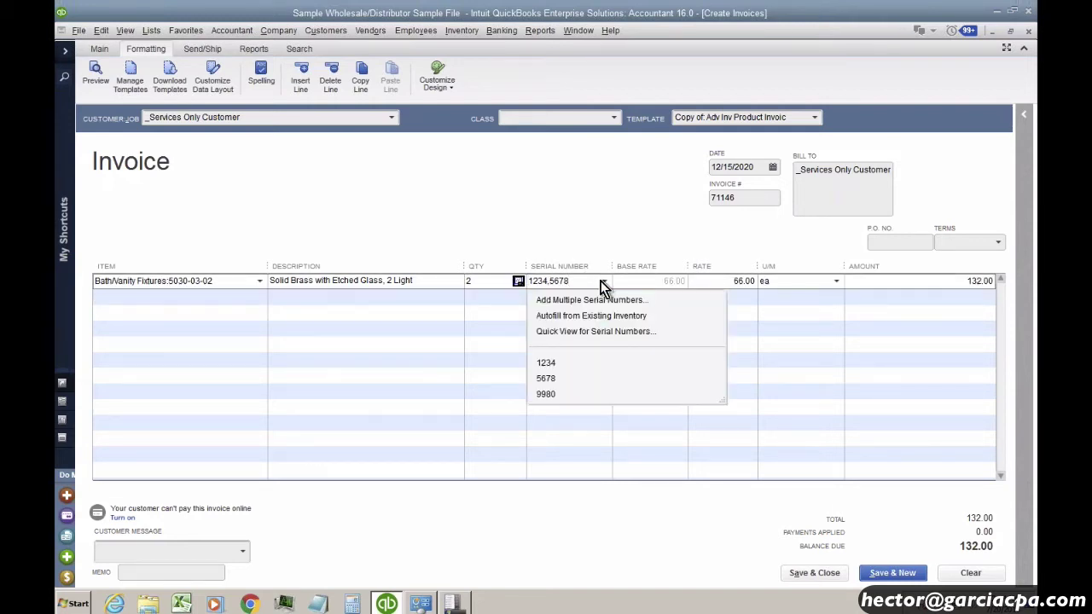
Step: In Quick View for Serial Numbers, enter 1234 and 4567 and accept the missing-serial warning
left_click(579, 331)
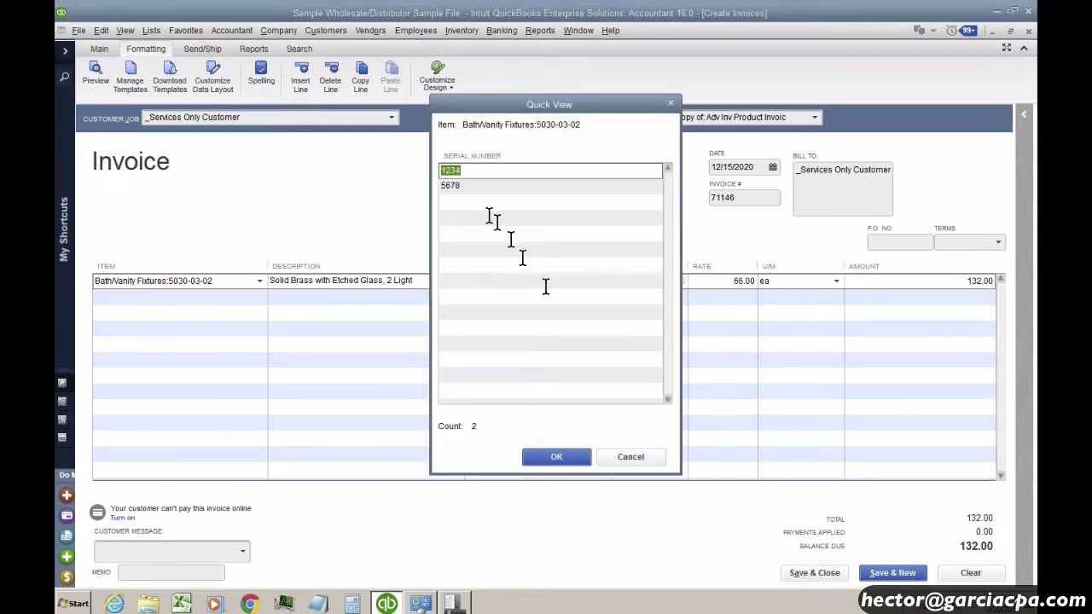
left_click(477, 203)
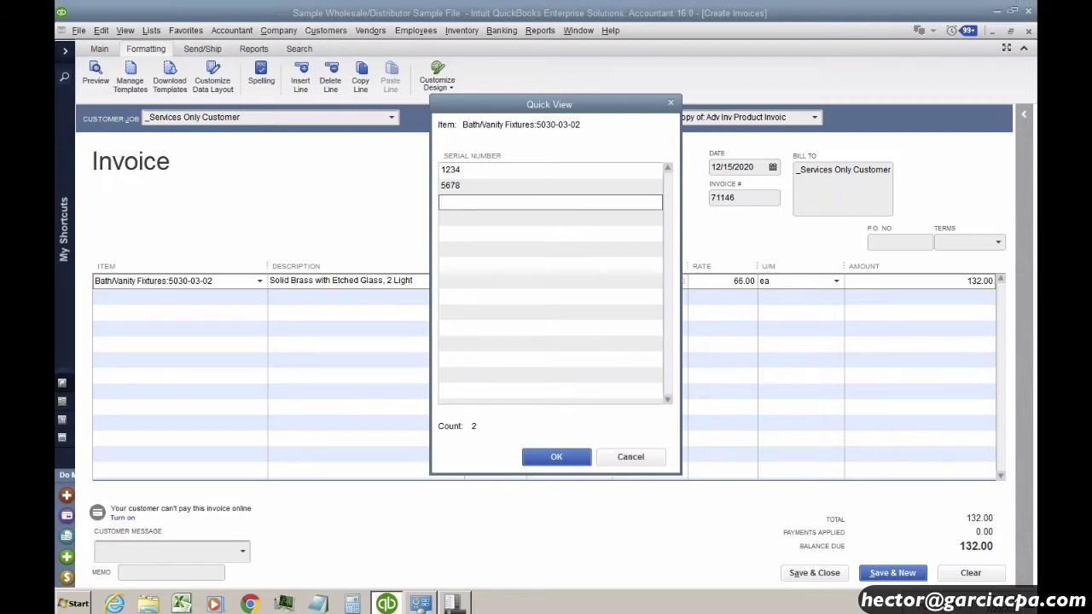
left_click(631, 458)
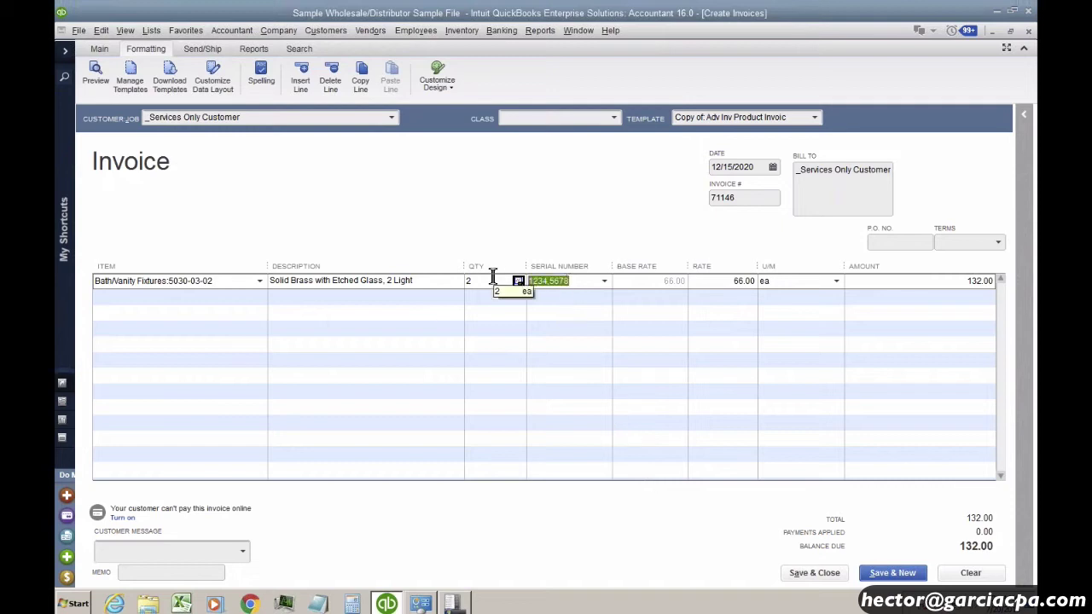
left_click(604, 281)
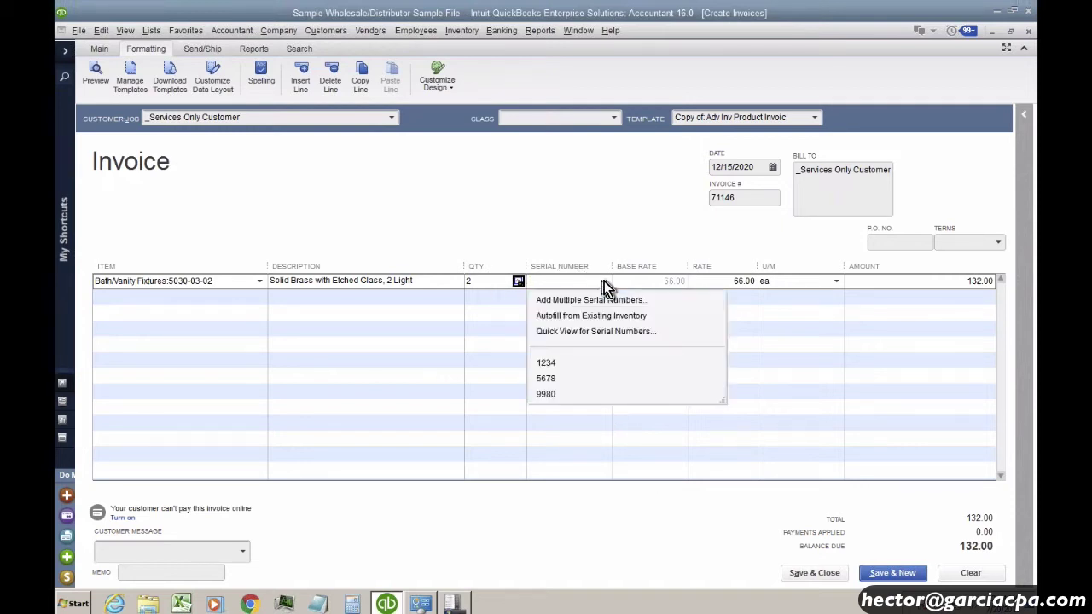
left_click(582, 330)
type("1234")
key("Return")
type("4567")
key("Return")
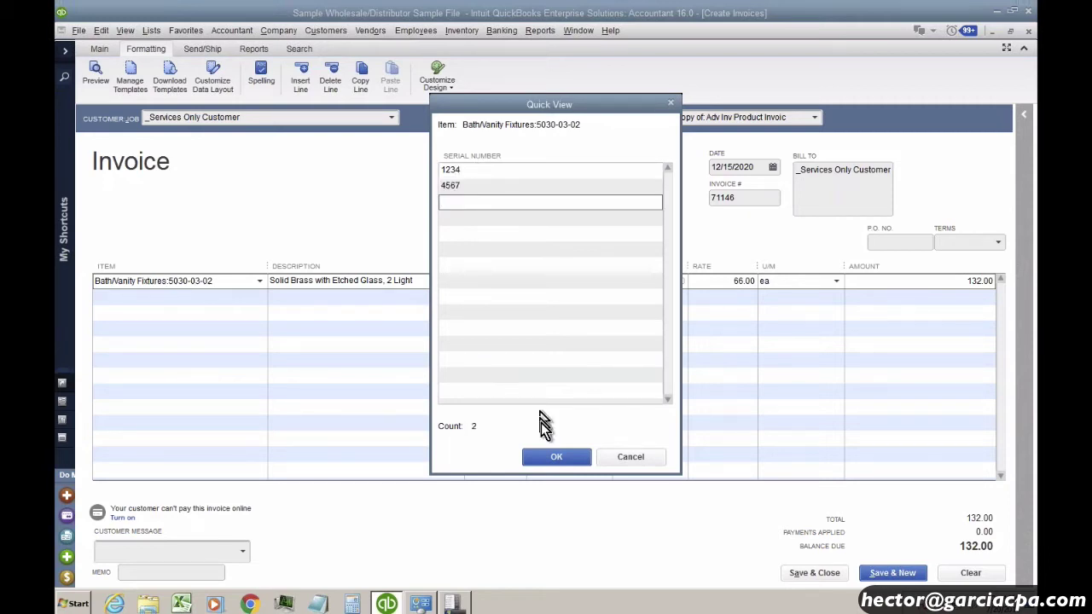
left_click(553, 457)
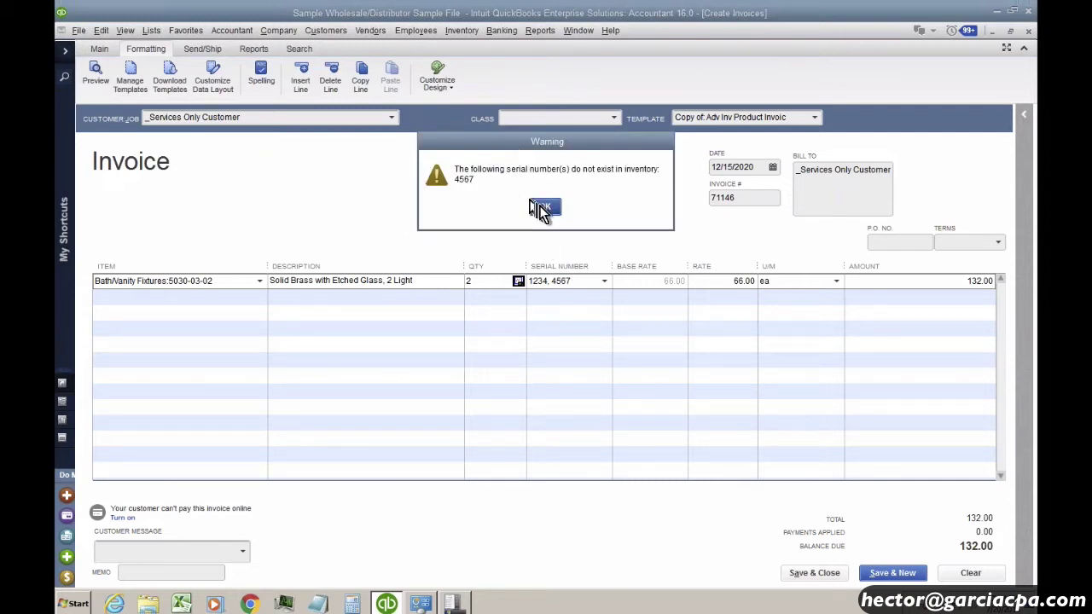
left_click(544, 207)
Step: Move on to the blank second invoice line
left_click(602, 282)
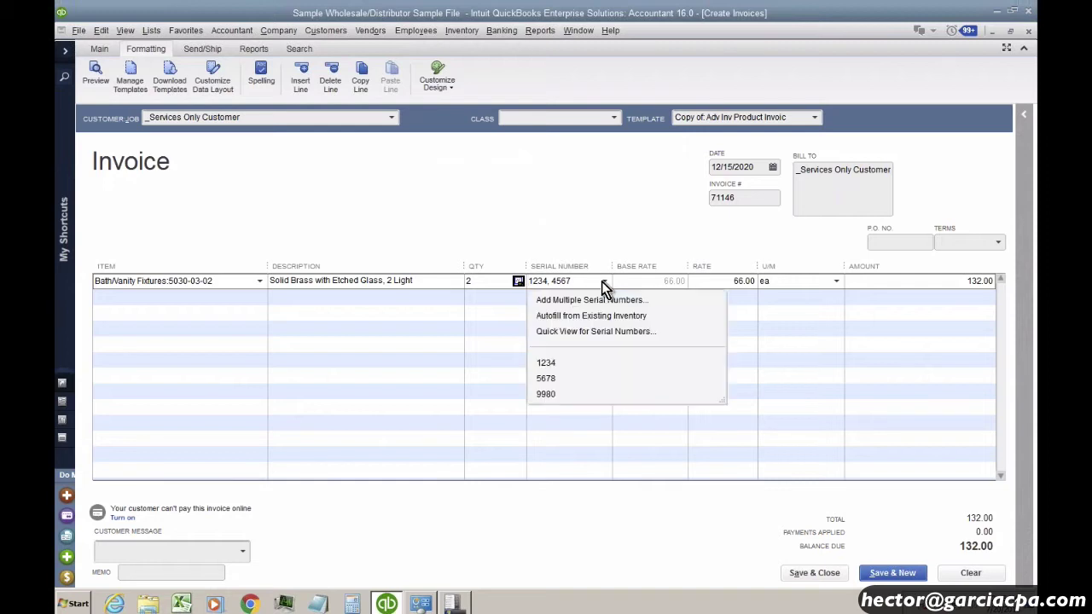
left_click(555, 309)
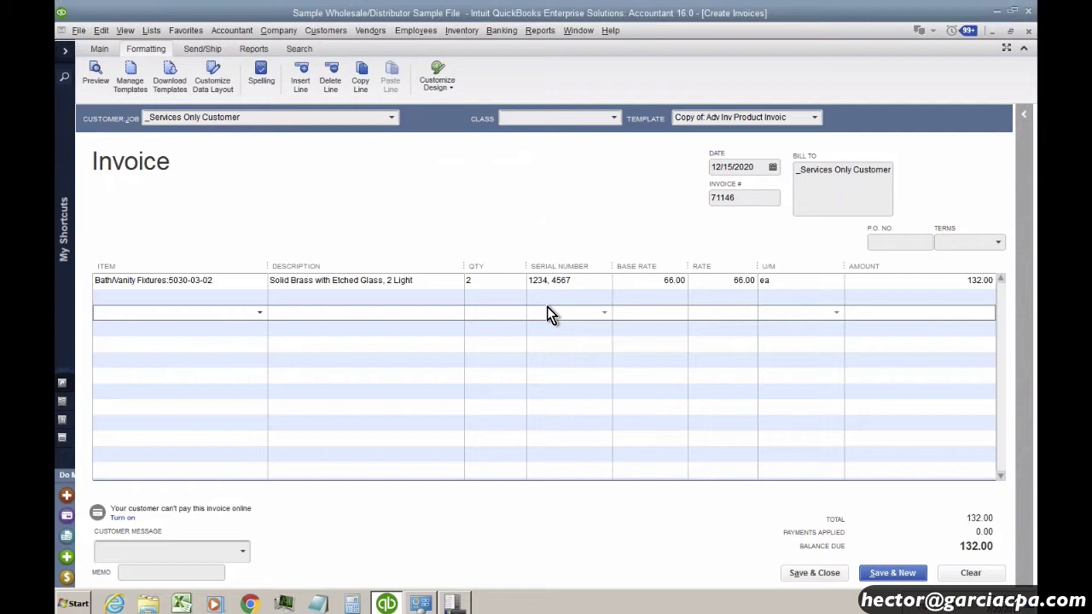
left_click(247, 296)
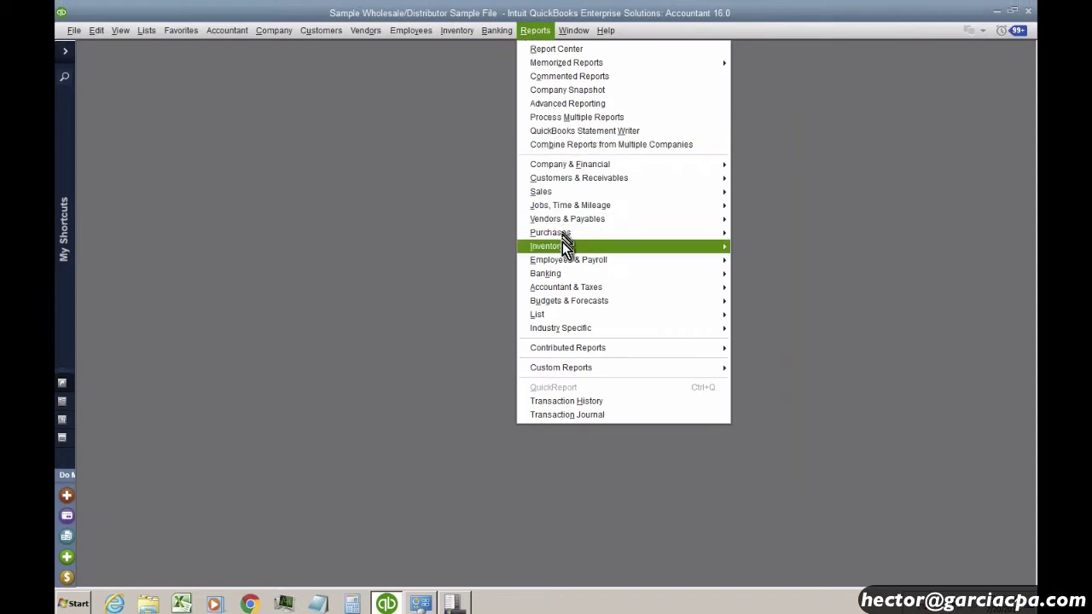
Step: Run the Transaction List by Serial Number report for item 5030-03-02, serial 1234
mouse_move(561, 244)
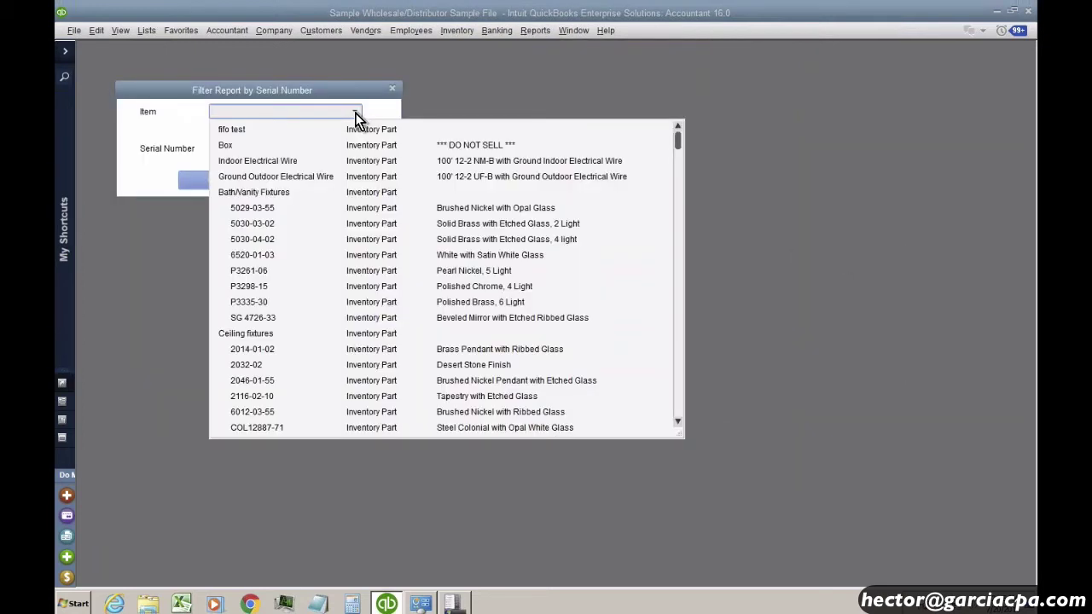
left_click(249, 222)
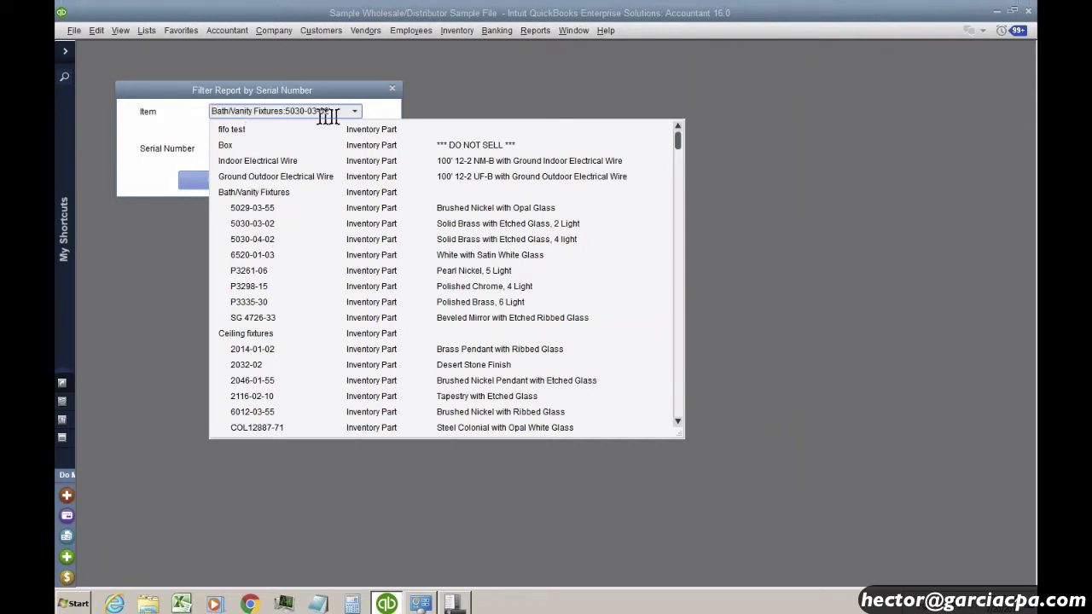
left_click(286, 113)
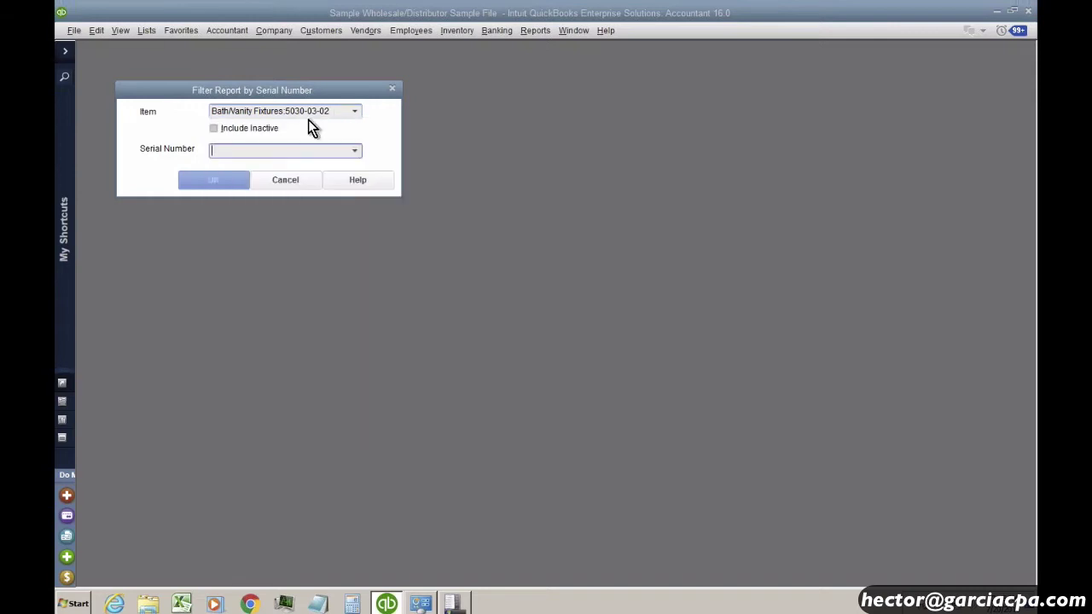
left_click(354, 151)
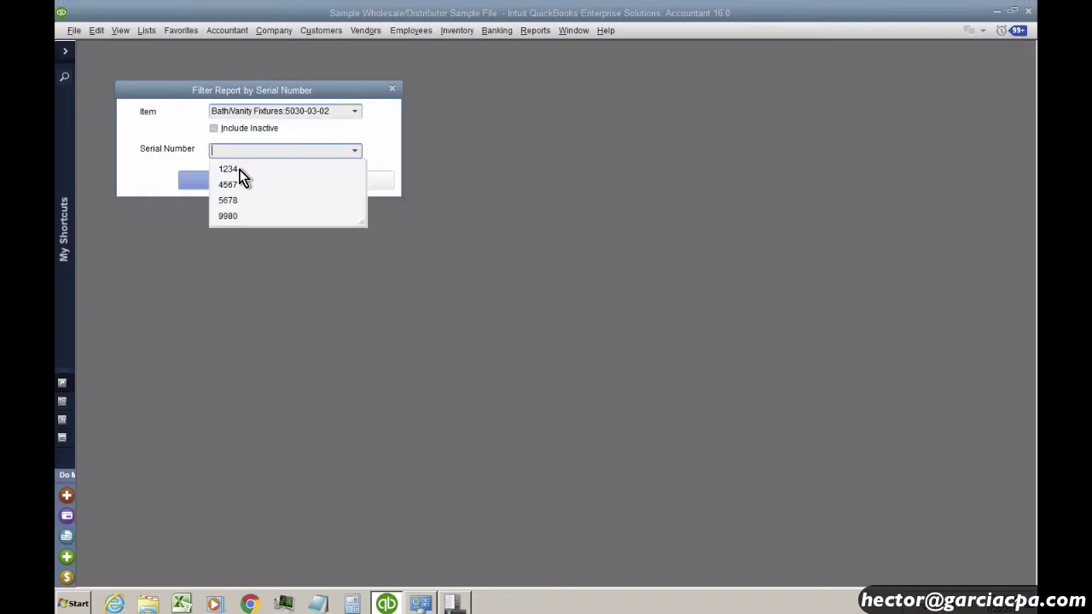
left_click(237, 171)
left_click(219, 186)
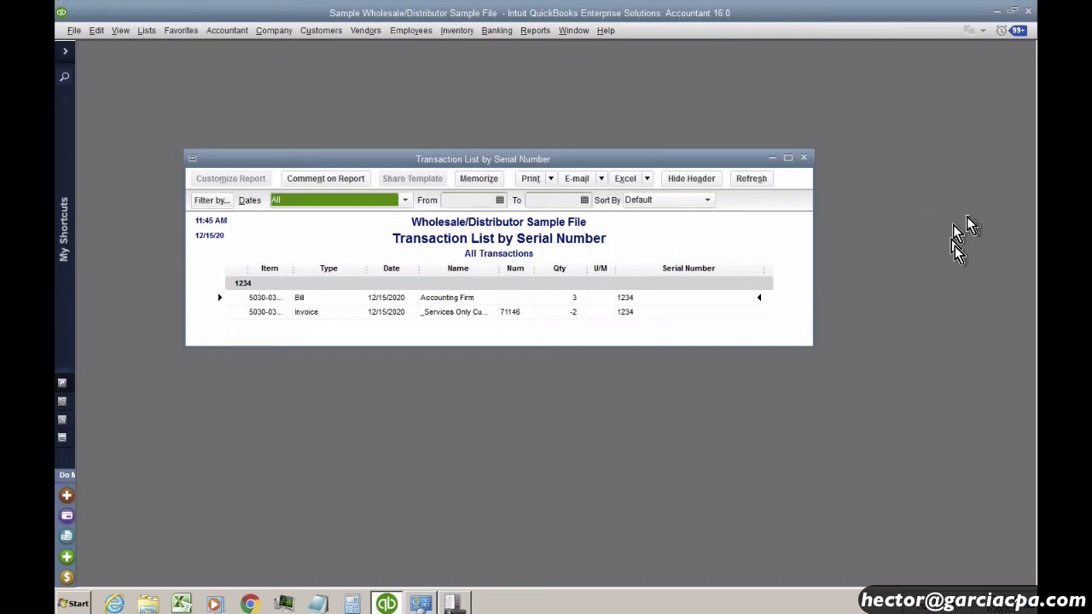
left_click_drag(356, 163, 293, 129)
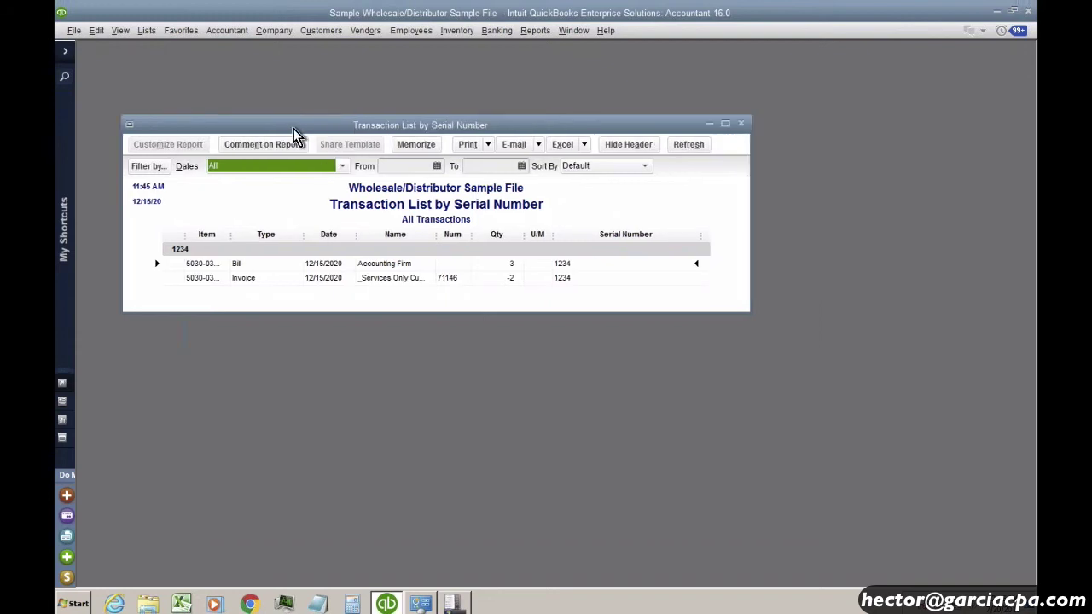
Step: Close the transaction list and run the Serial Numbers in Stock report
double_click(129, 125)
left_click(533, 30)
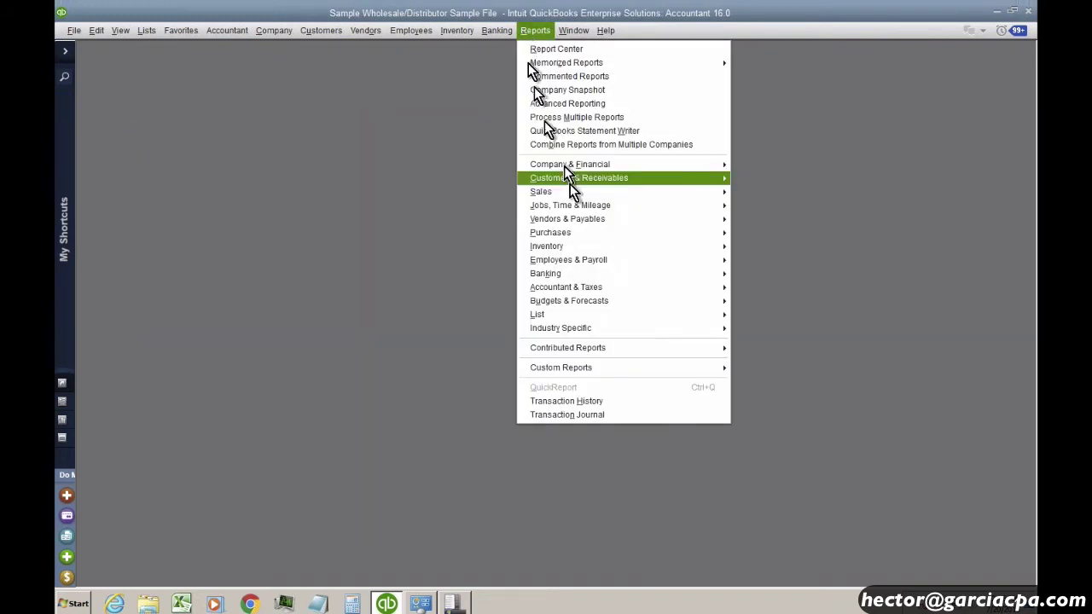
mouse_move(561, 253)
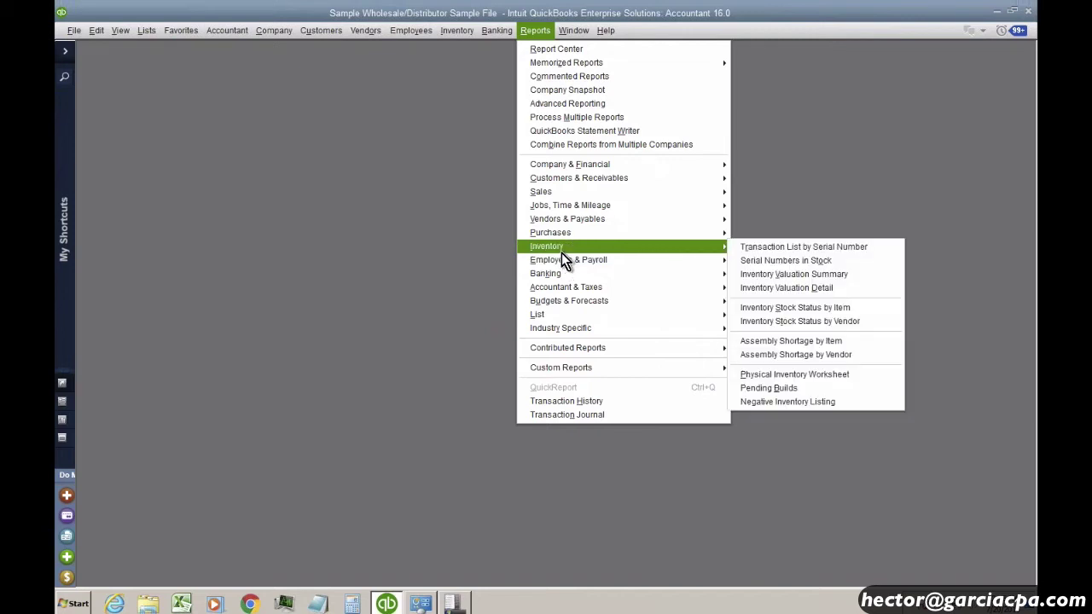
left_click(764, 262)
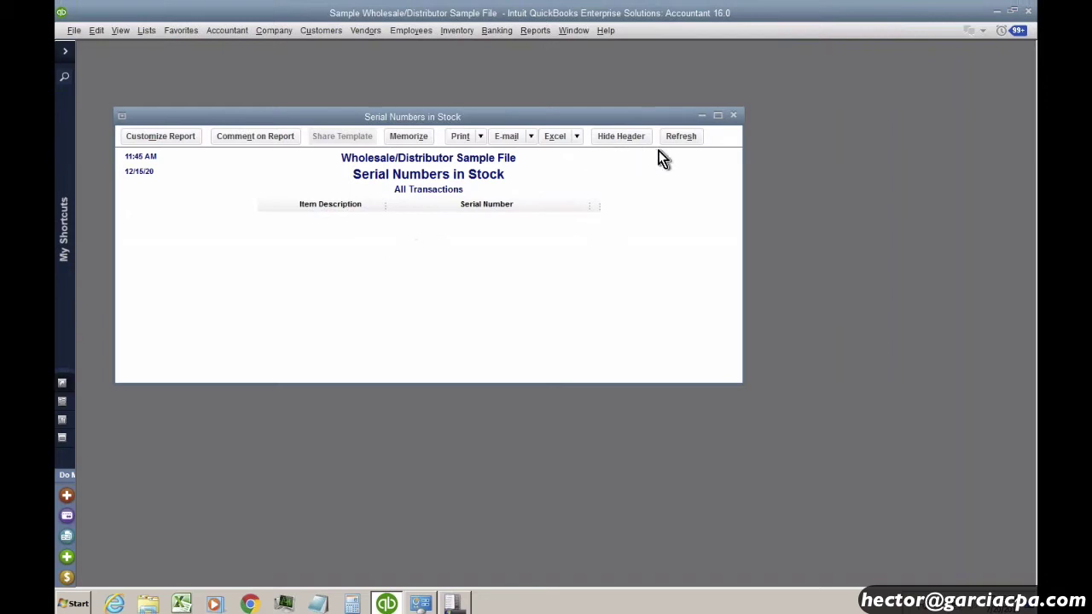
Step: Close the empty Serial Numbers in Stock report and bring the Inventory reports list back up
left_click(733, 117)
left_click(535, 31)
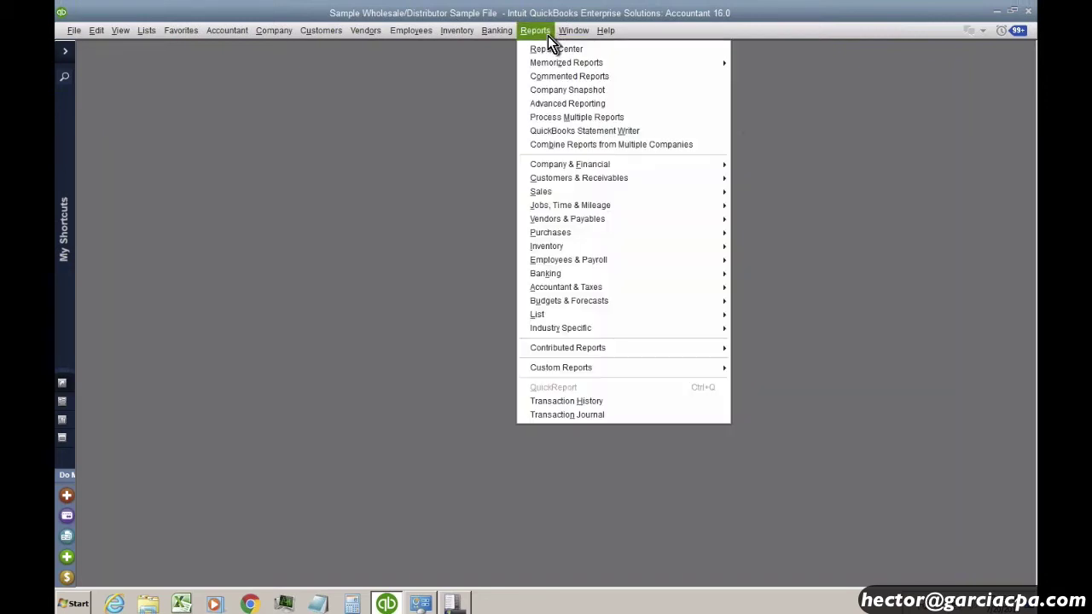
mouse_move(570, 248)
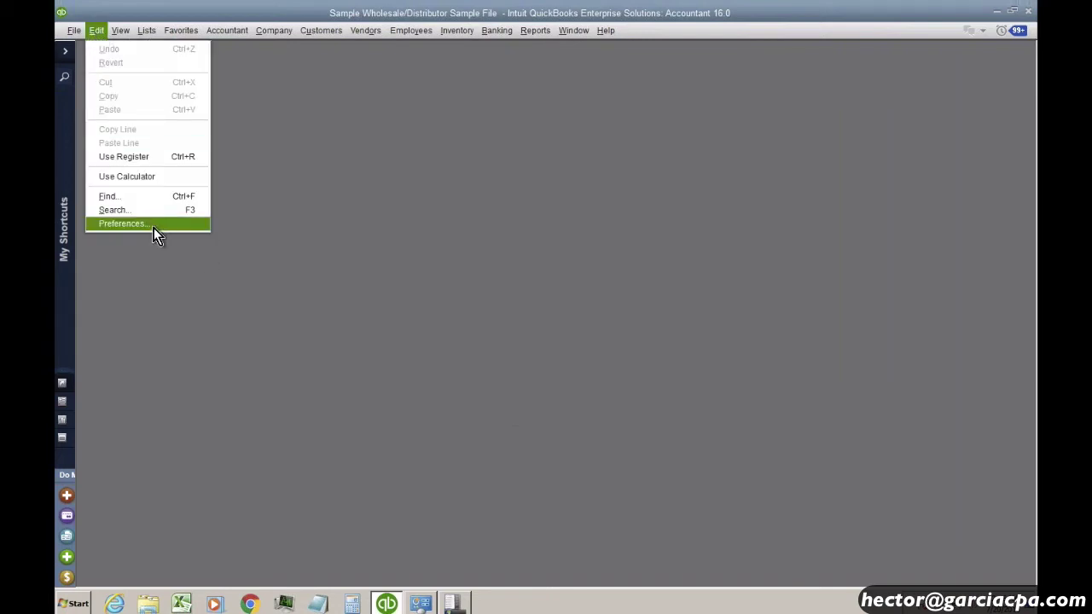
Step: Try switching Advanced Inventory tracking to Lot Numbers; QuickBooks refuses with a multiple-serial-numbers error
left_click(153, 225)
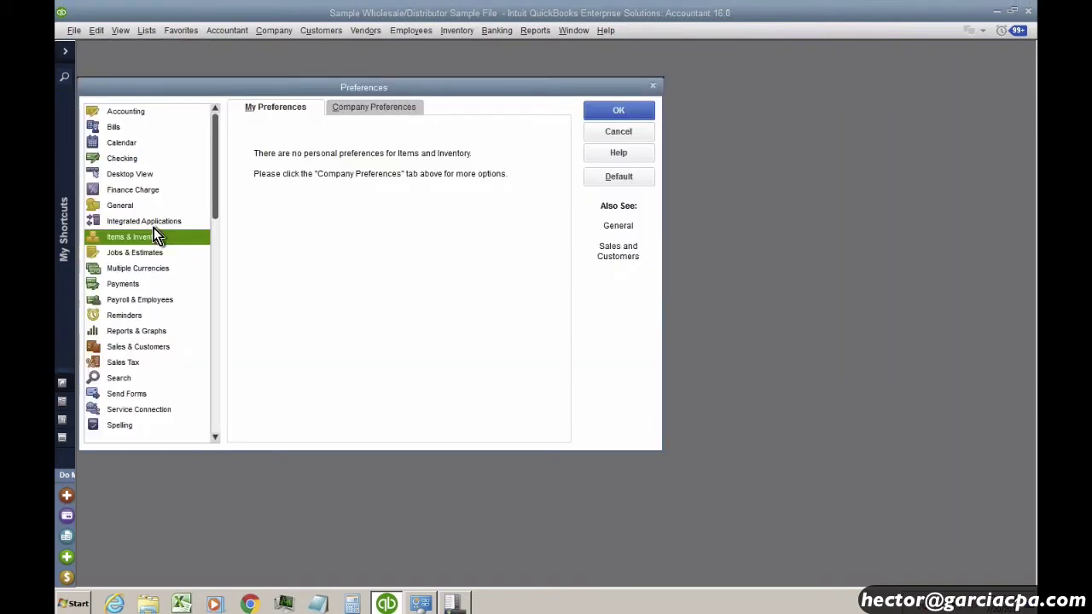
left_click(370, 109)
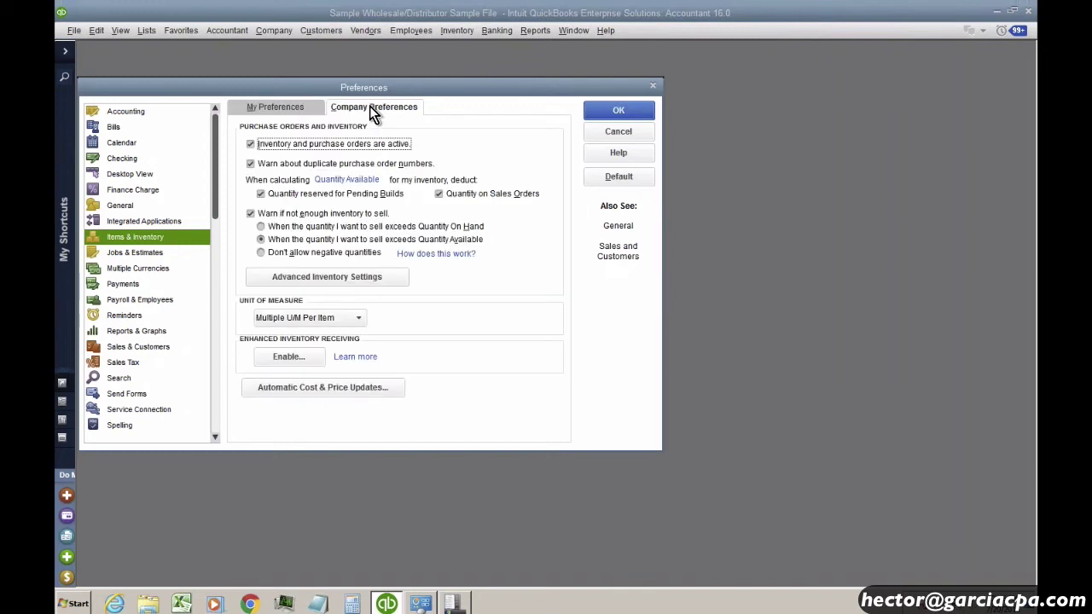
left_click(332, 280)
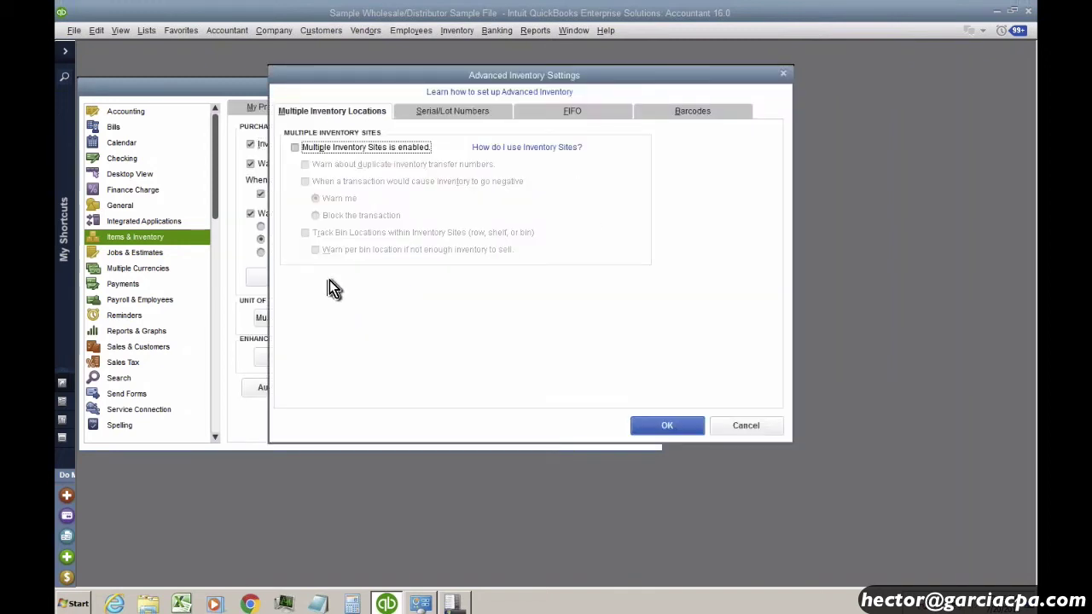
left_click(459, 118)
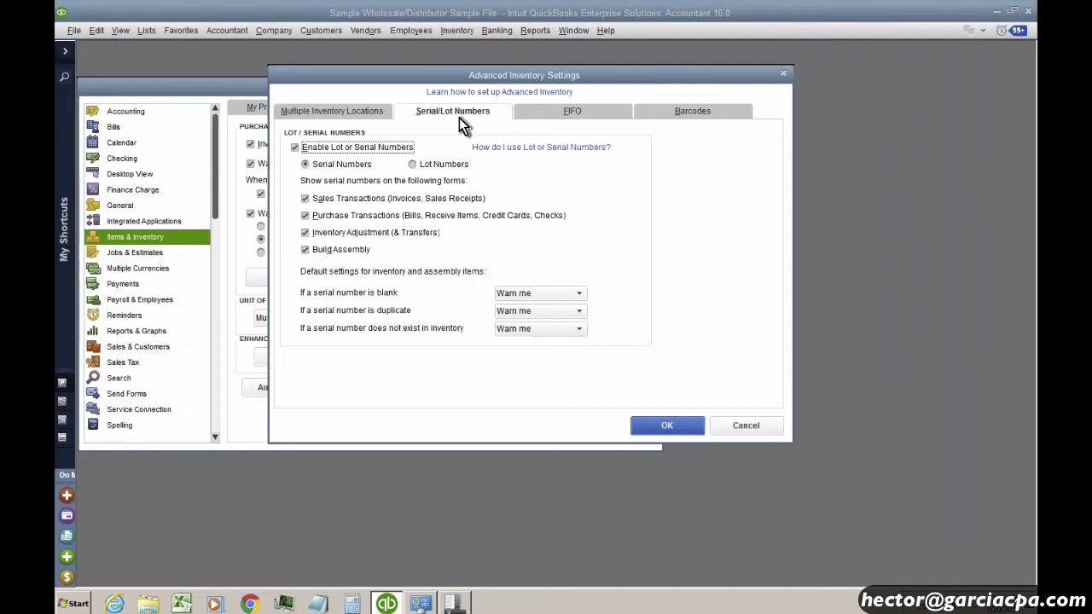
left_click(415, 165)
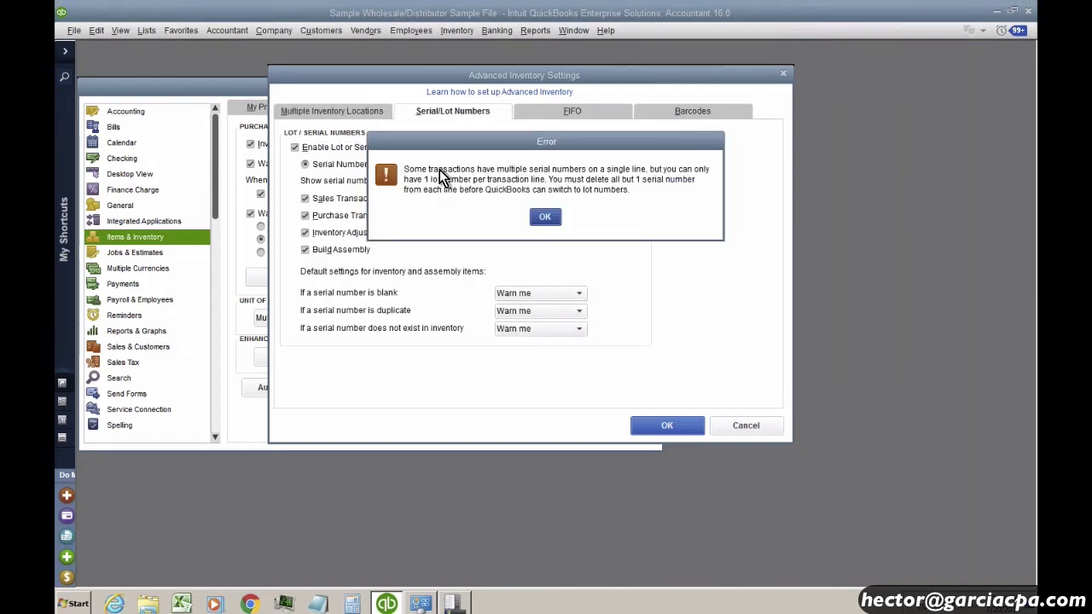
left_click(543, 216)
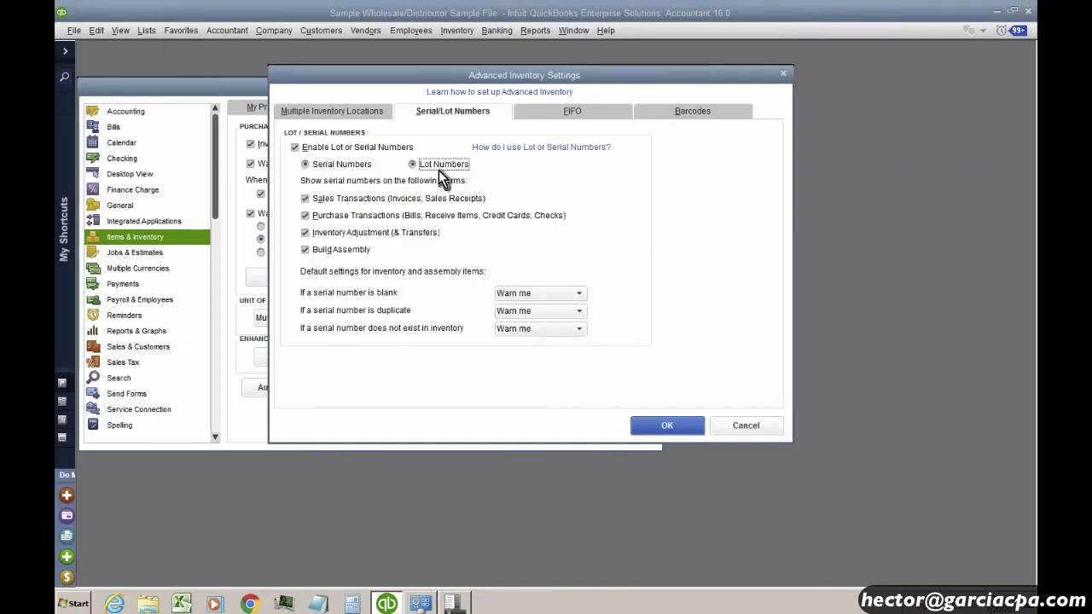
left_click(439, 169)
Step: Cancel the settings, find item 5030-03-02 in the Item List and open its QuickReport
left_click(549, 218)
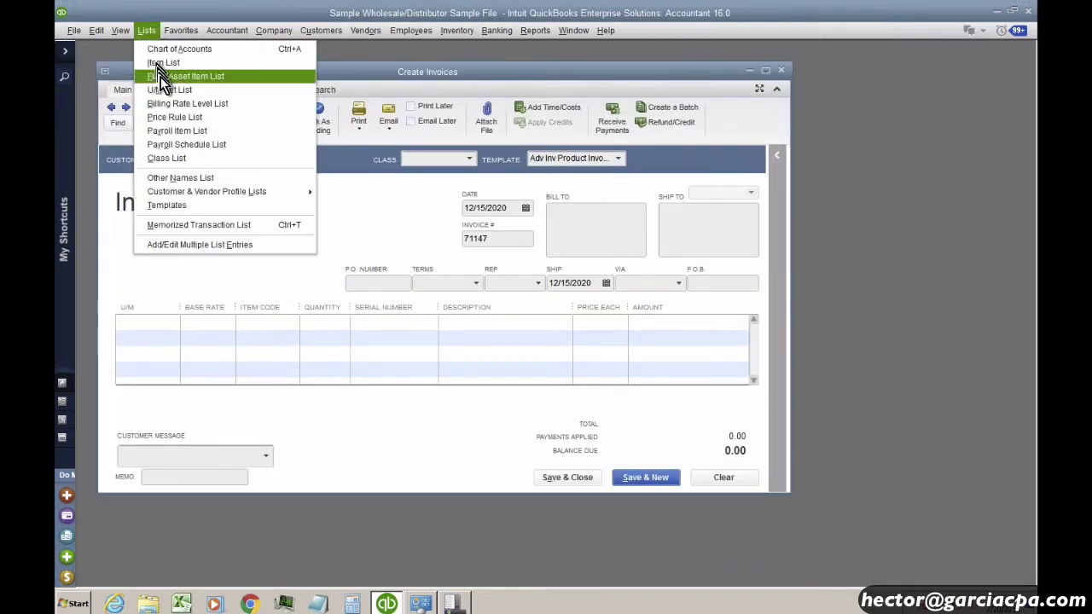
left_click(164, 63)
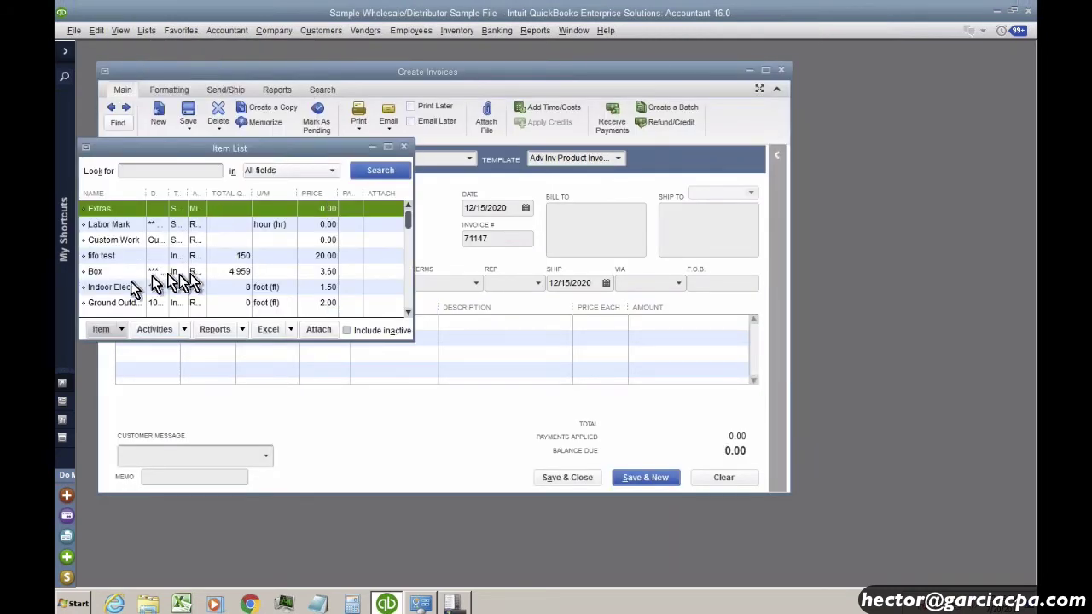
right_click(120, 174)
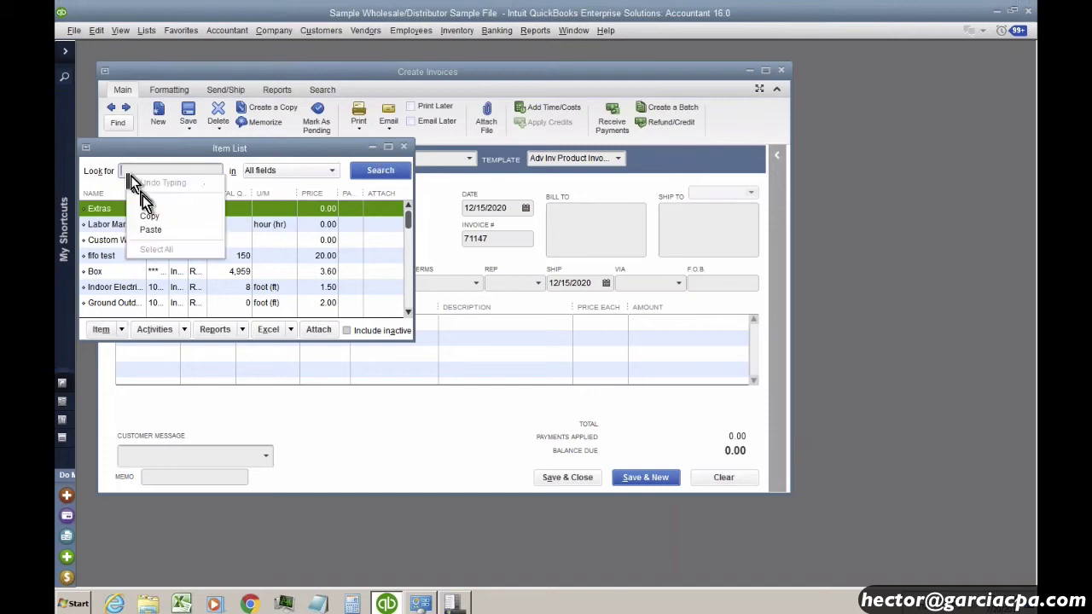
left_click(147, 225)
left_click(375, 170)
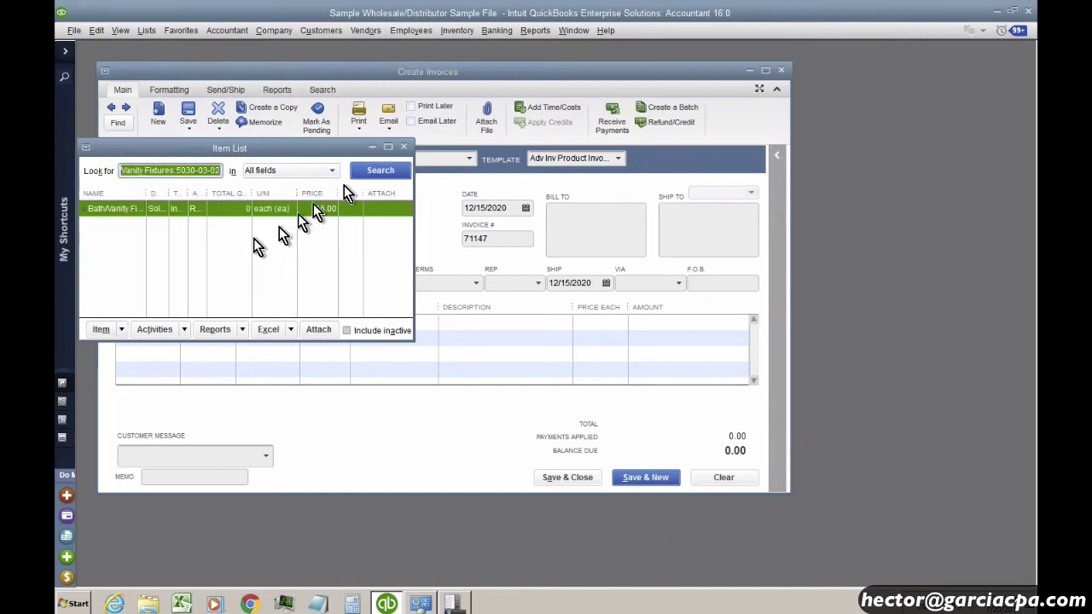
double_click(112, 212)
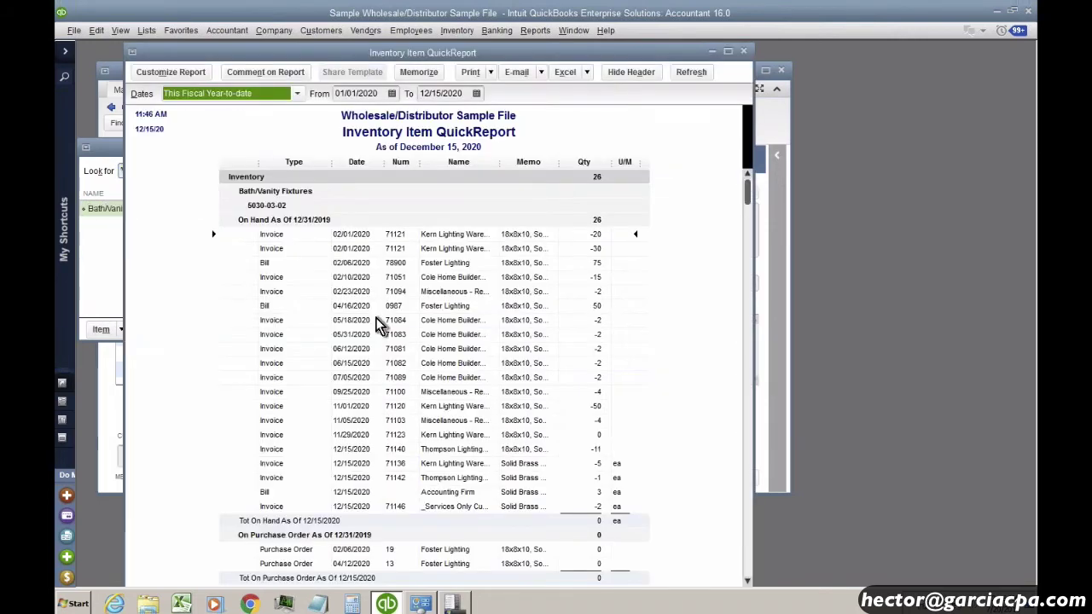
Step: Delete the serial-numbered Accounting Firm bill for that item
double_click(448, 493)
right_click(632, 259)
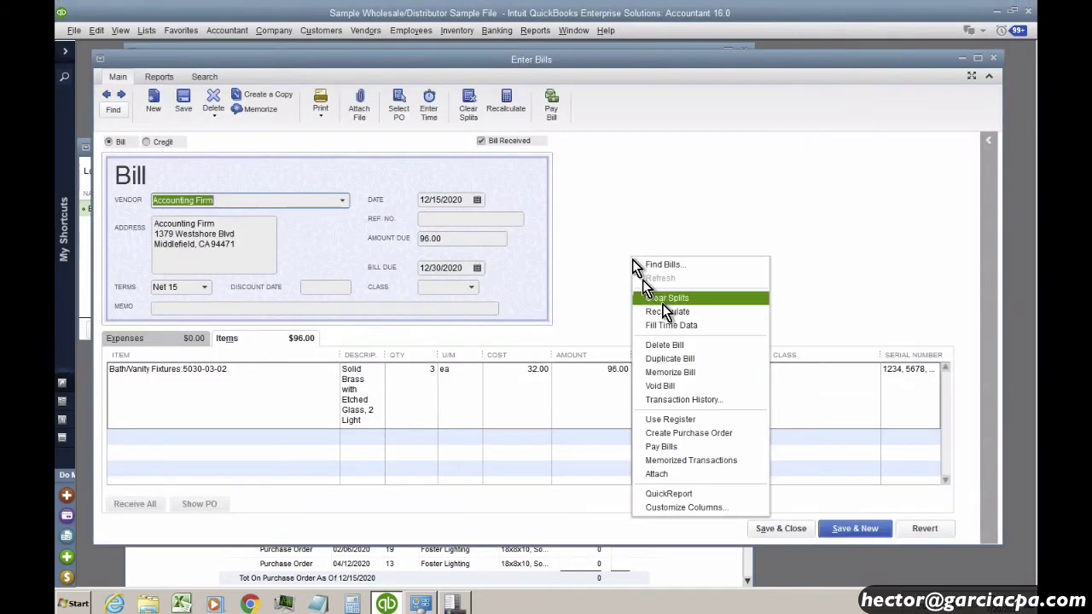
left_click(664, 345)
left_click(516, 199)
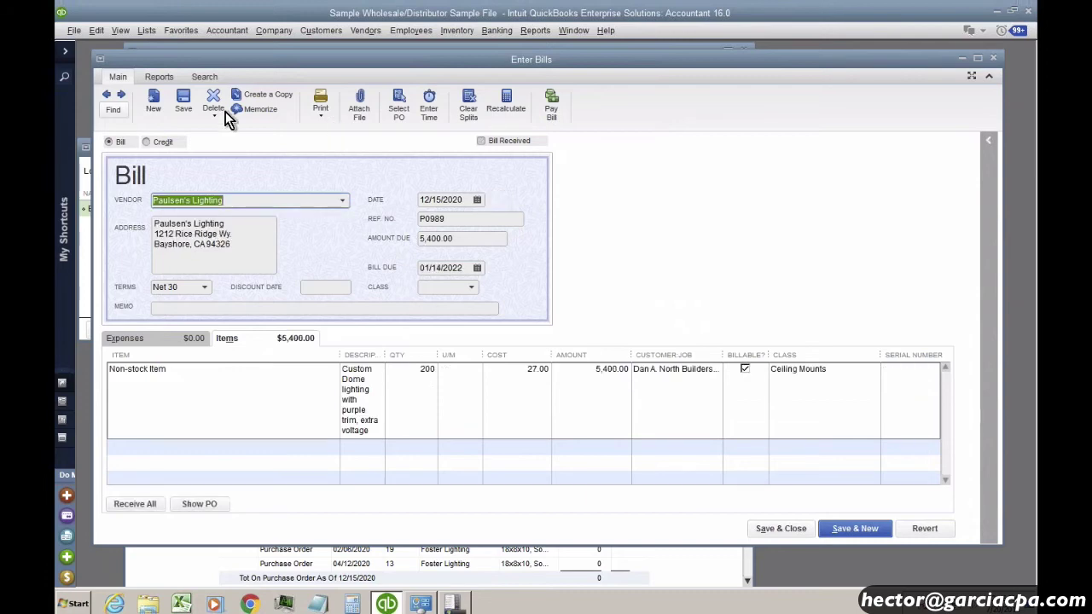
left_click(101, 58)
left_click(118, 151)
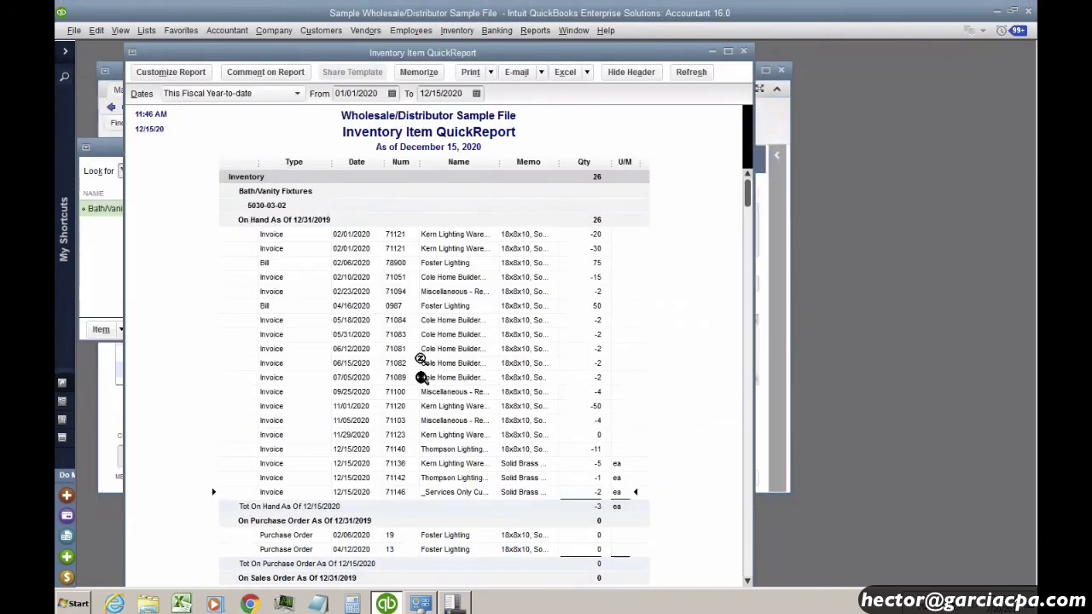
Step: Delete invoice 71146 for the 2 fixtures
double_click(447, 486)
right_click(393, 225)
left_click(416, 310)
left_click(514, 196)
key("Escape")
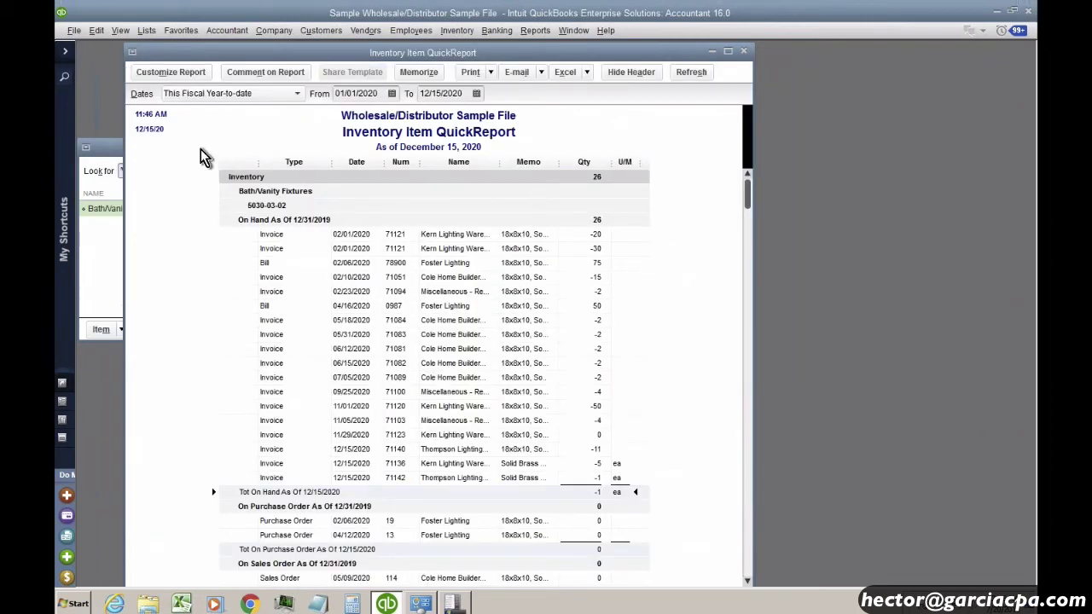
Step: Close the item windows and switch Advanced Inventory tracking from serial numbers to Lot Numbers
key("Escape")
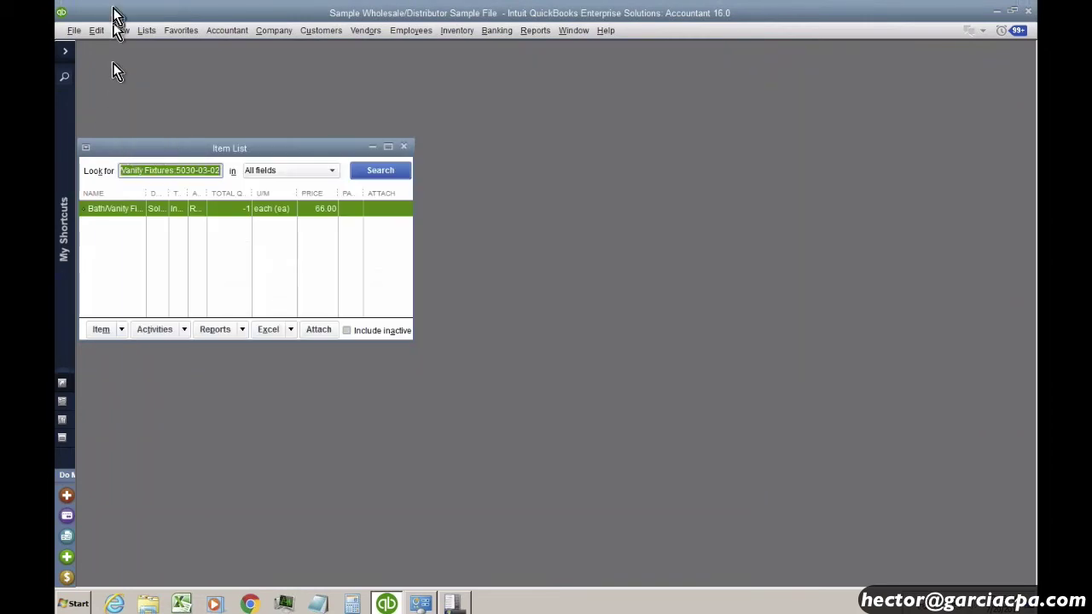
key("Escape")
left_click(96, 30)
left_click(141, 224)
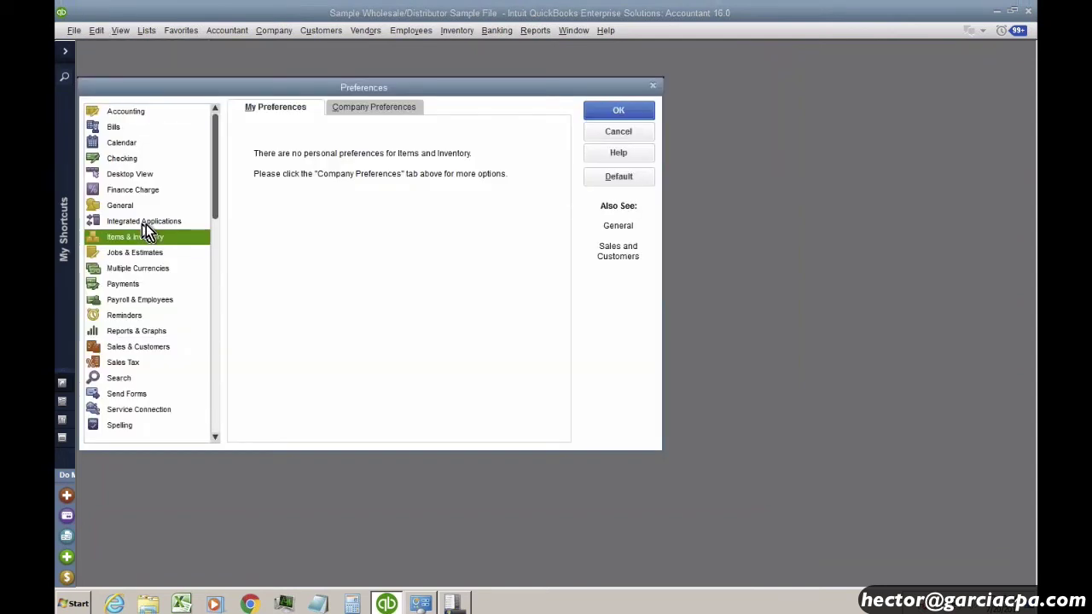
left_click(367, 106)
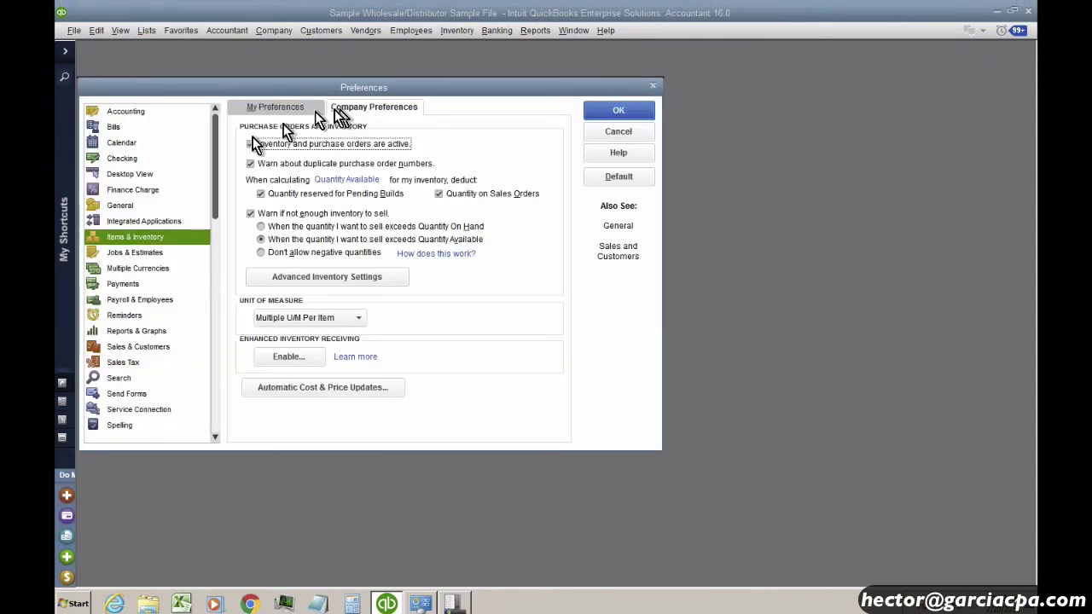
left_click(288, 277)
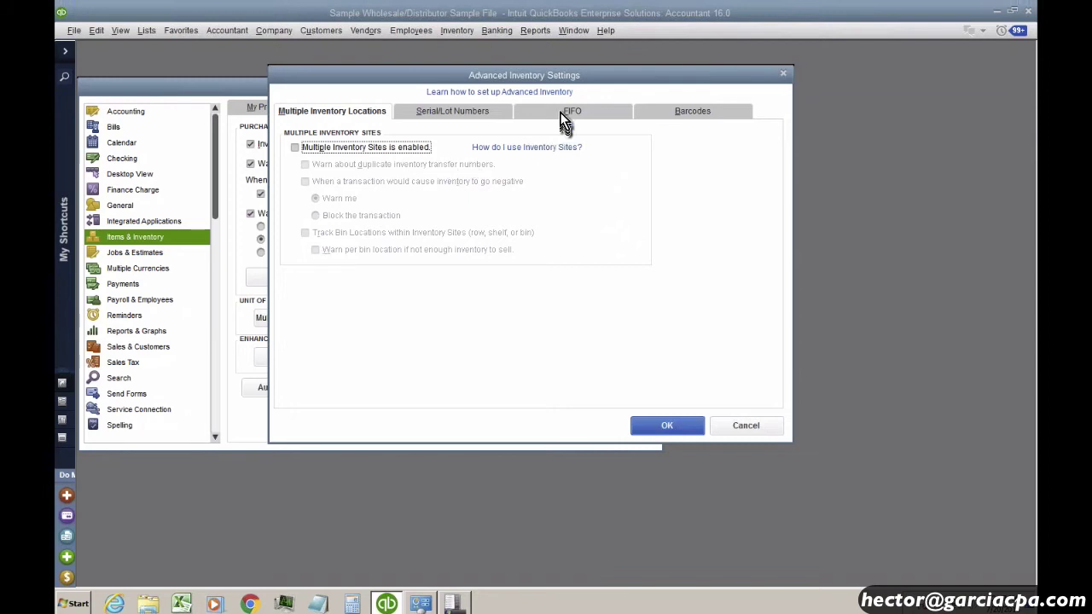
left_click(461, 111)
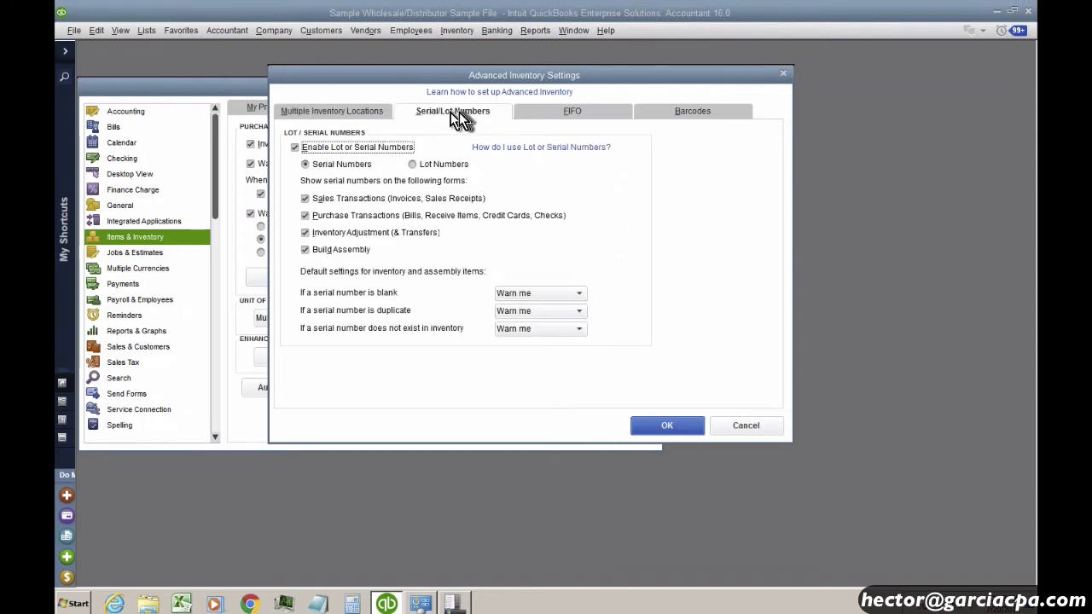
left_click_drag(498, 72, 471, 73)
left_click(304, 169)
left_click(416, 168)
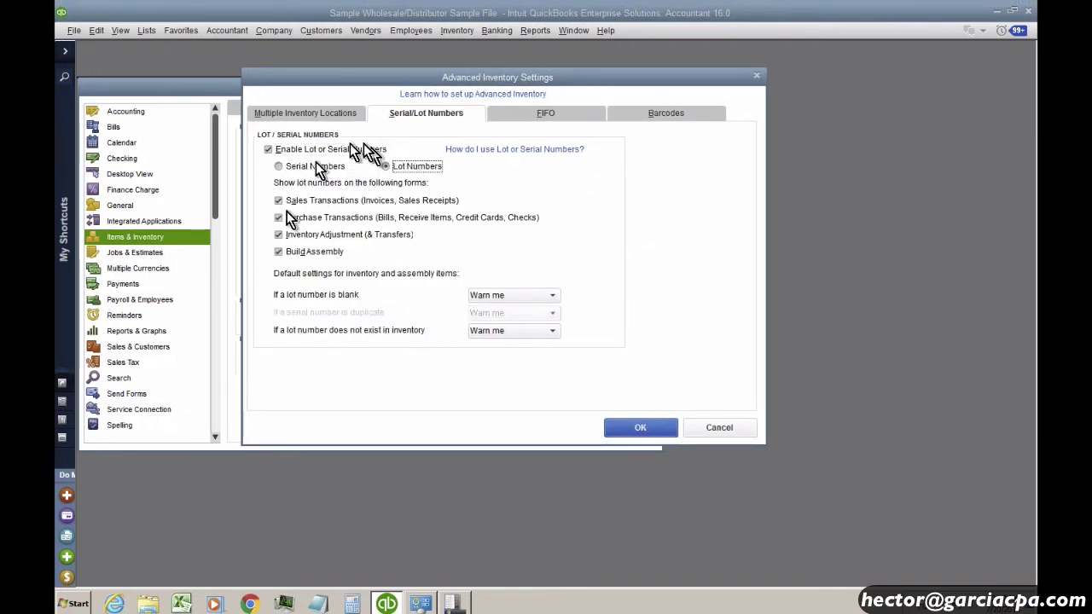
left_click(643, 429)
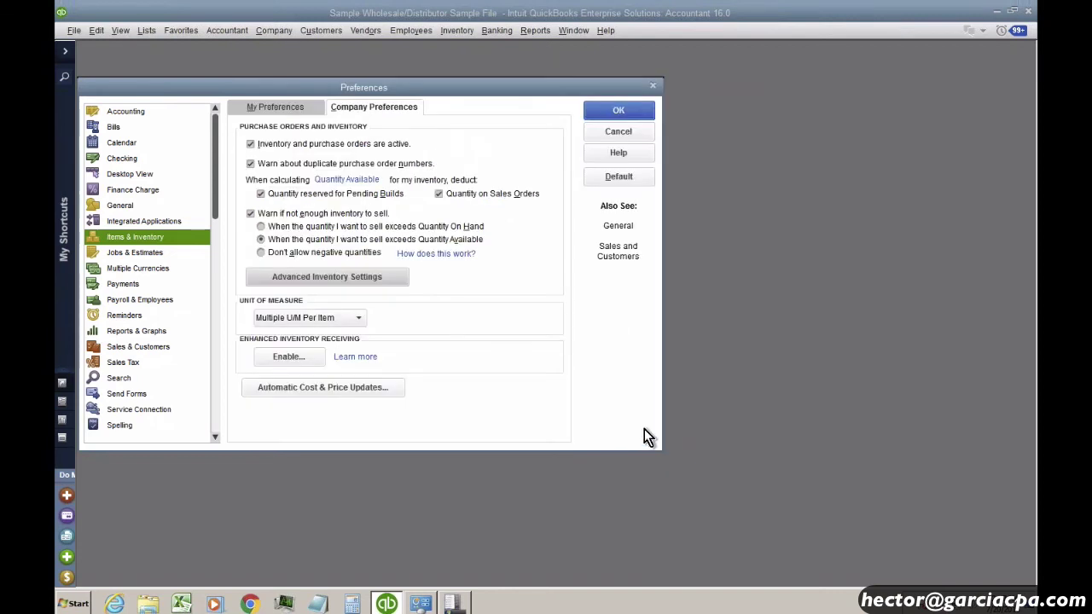
left_click(619, 113)
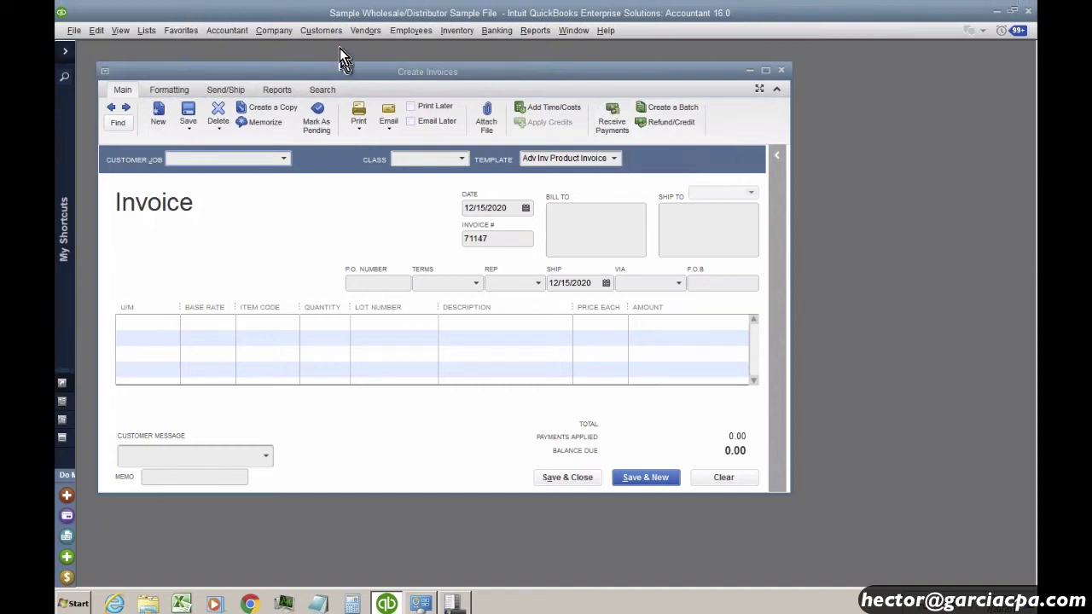
Step: Close the invoice and start a new bill from vendor 401K Administrator
left_click(104, 71)
left_click(168, 90)
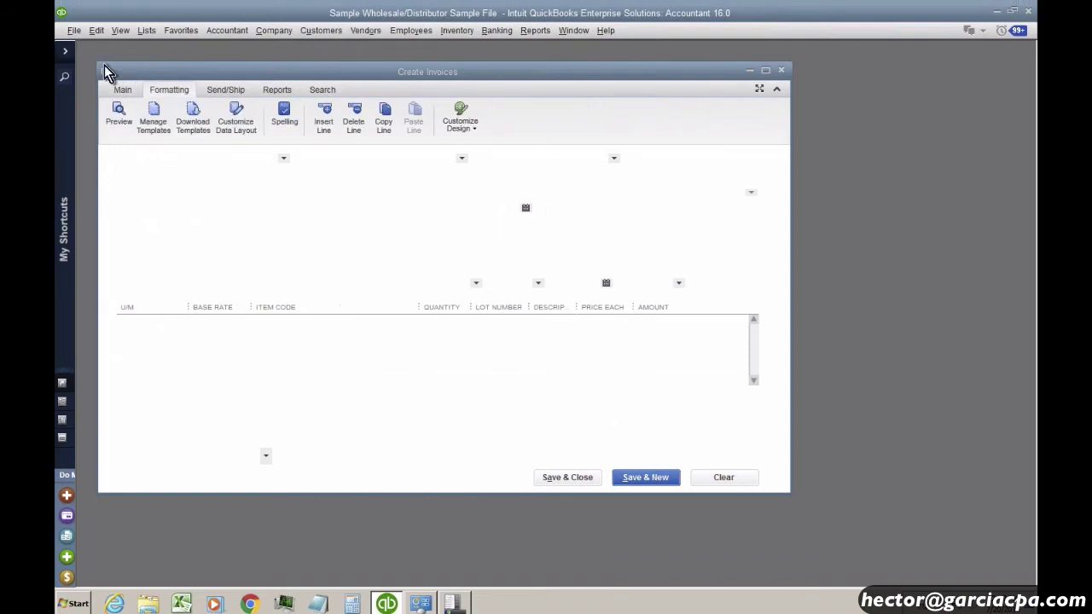
double_click(105, 68)
left_click(363, 33)
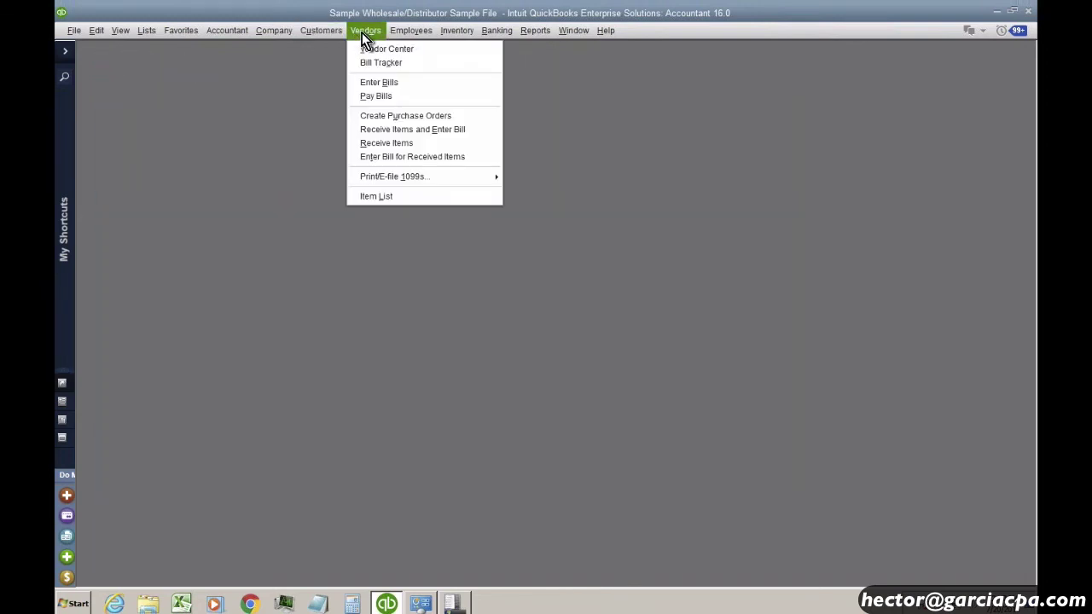
left_click(379, 81)
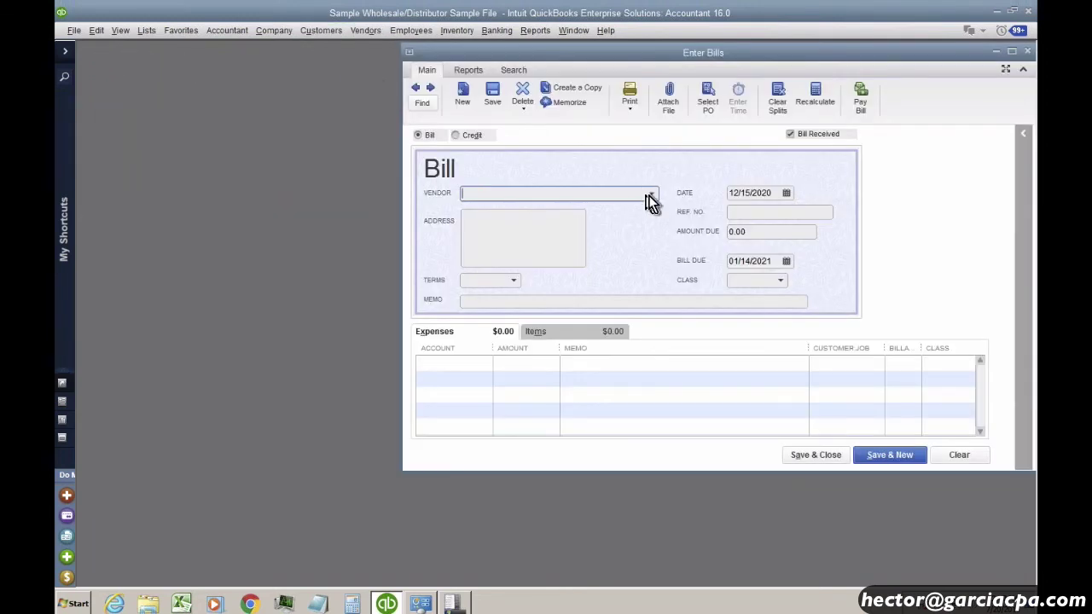
left_click(650, 194)
left_click(546, 213)
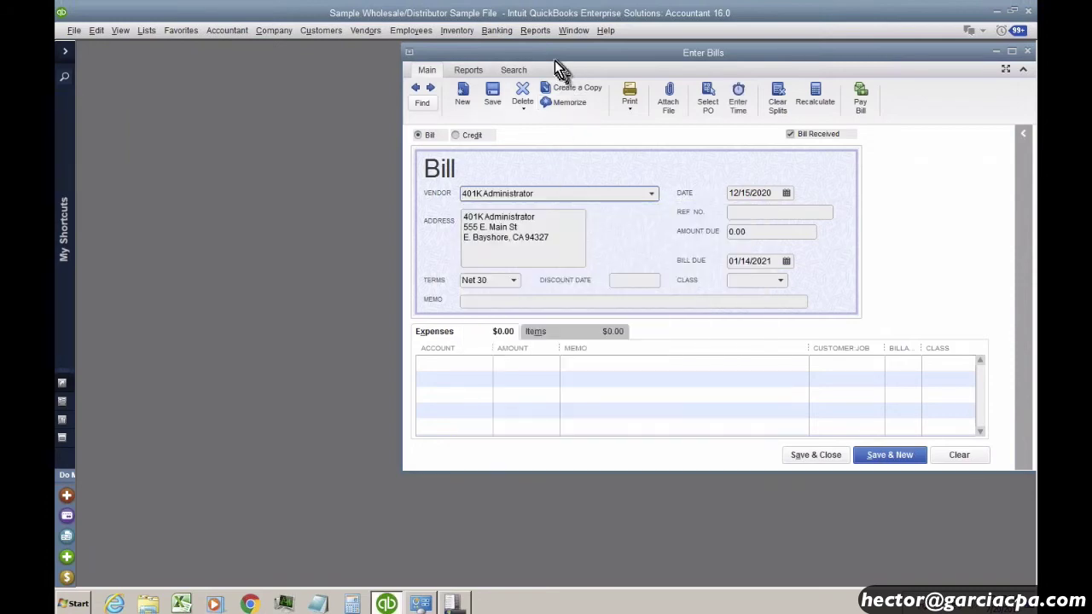
Step: Add item Ceiling fixtures:2014-01-02 on the bill's Items tab, declining line sorting
left_click_drag(559, 52, 231, 58)
left_click(214, 334)
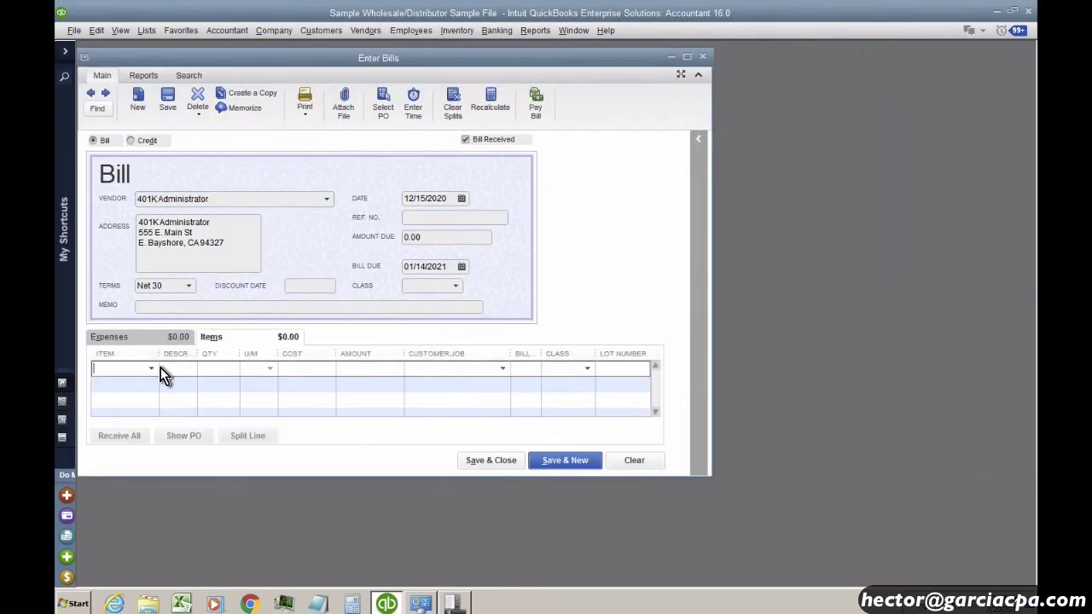
left_click(154, 370)
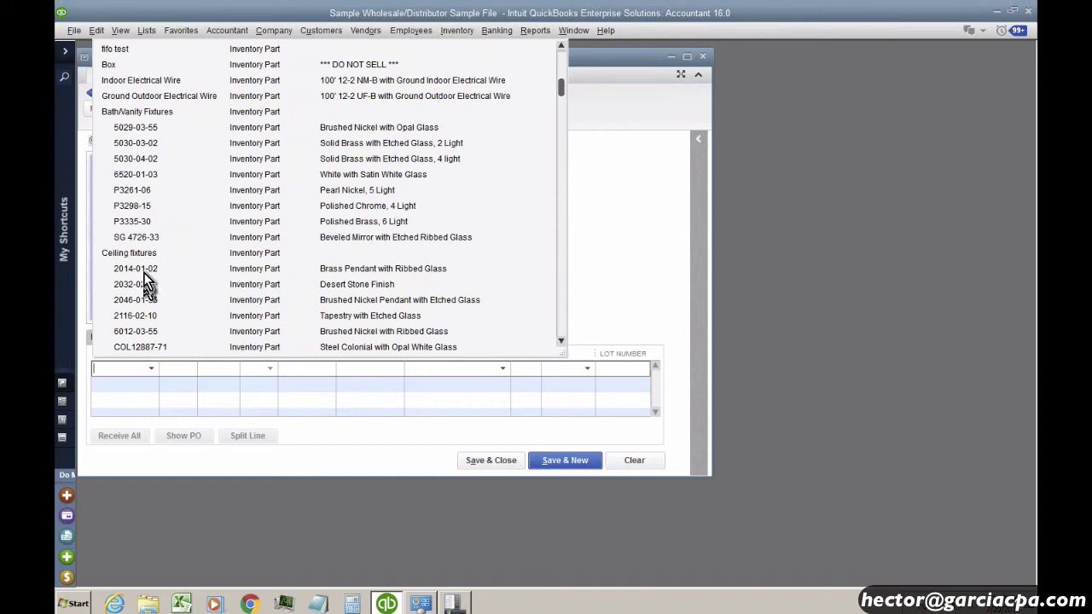
left_click(143, 271)
left_click(148, 358)
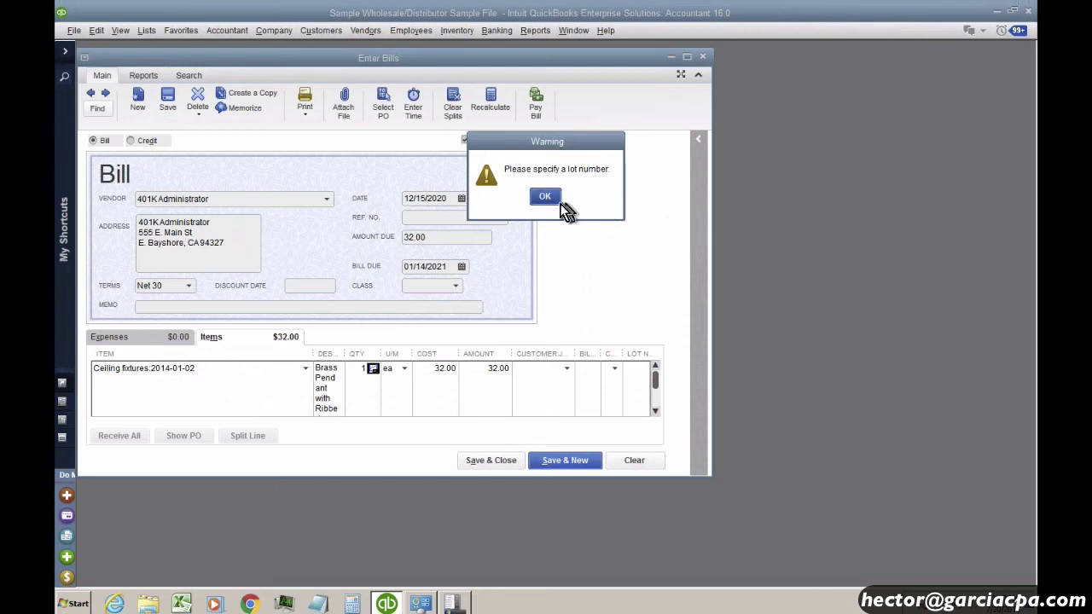
left_click(553, 198)
left_click(184, 353)
left_click(590, 295)
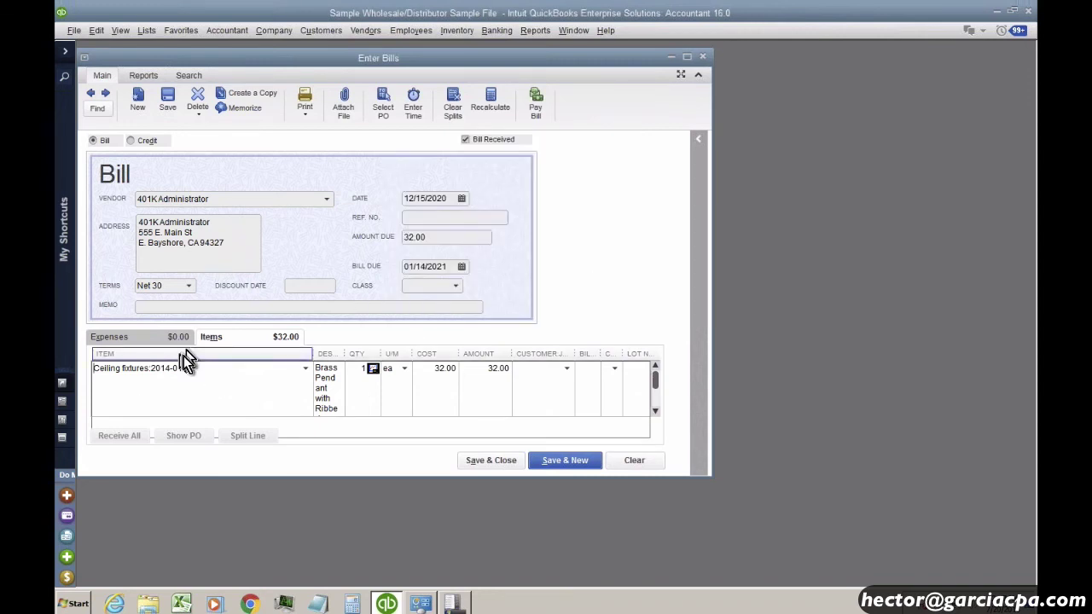
left_click(207, 367)
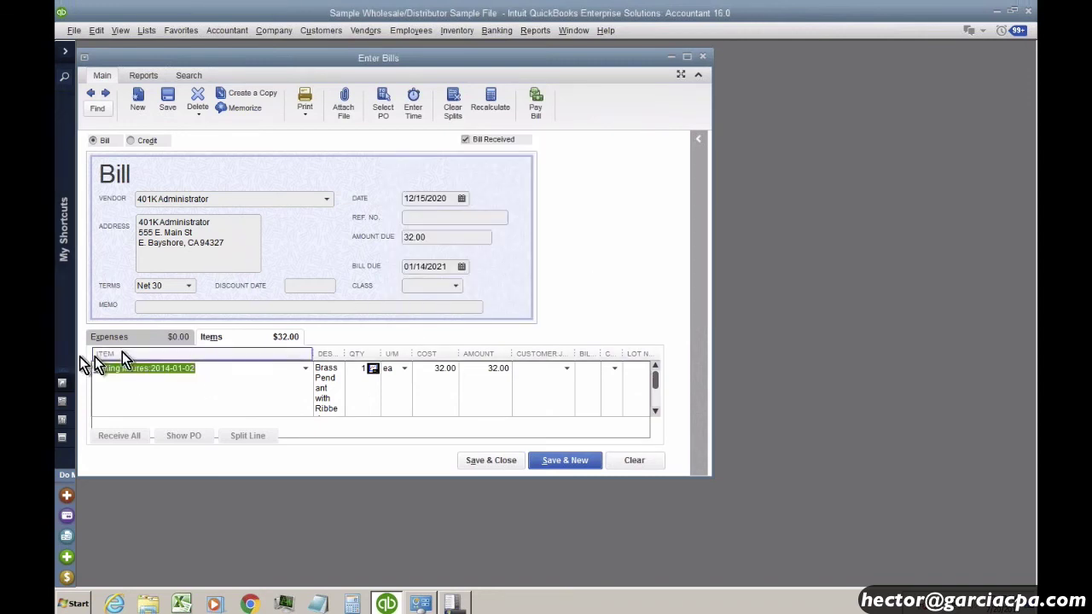
Step: Maximize the bill and give the first line quantity 100 in lot LT101-3
left_click(687, 57)
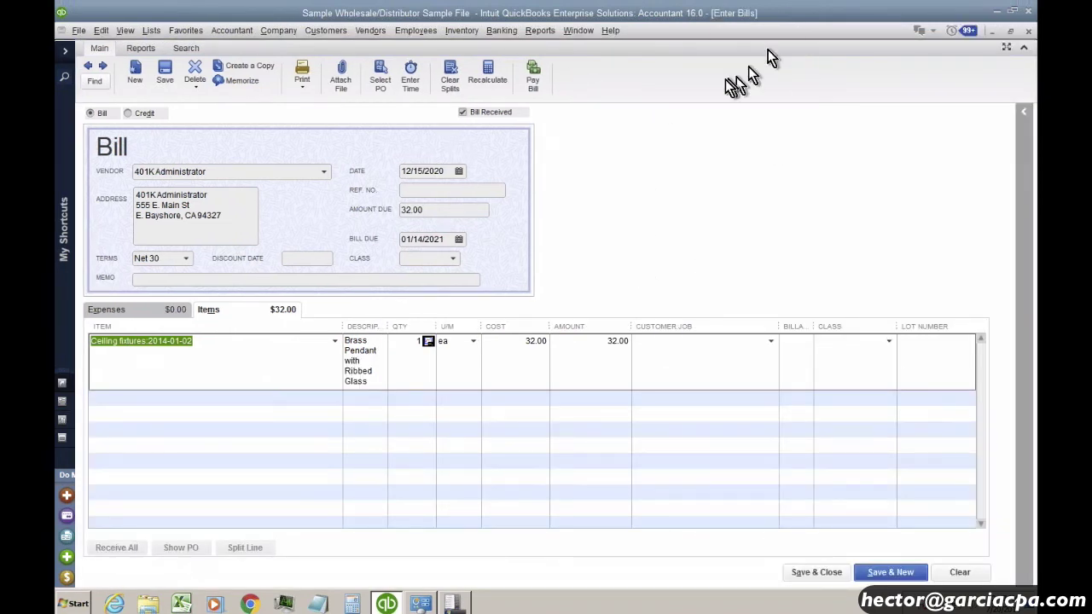
left_click_drag(344, 329, 299, 329)
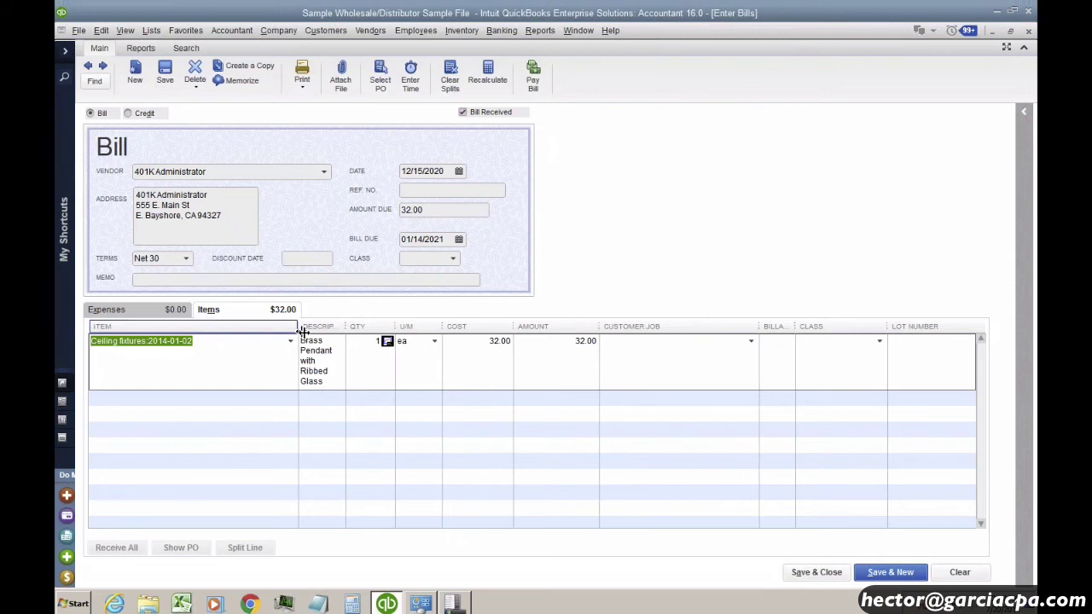
left_click(379, 342)
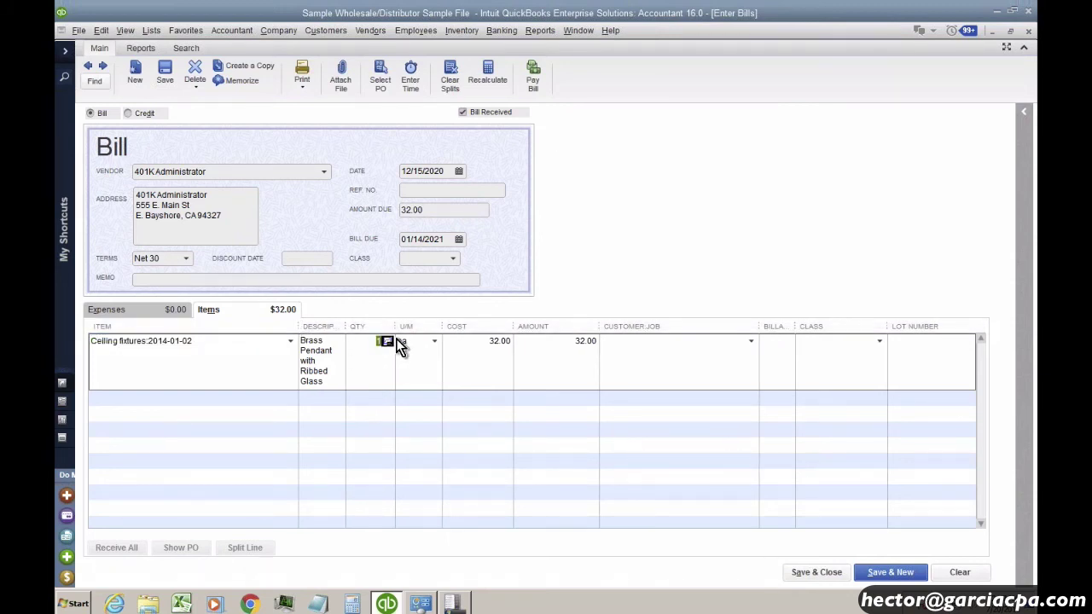
type("1")
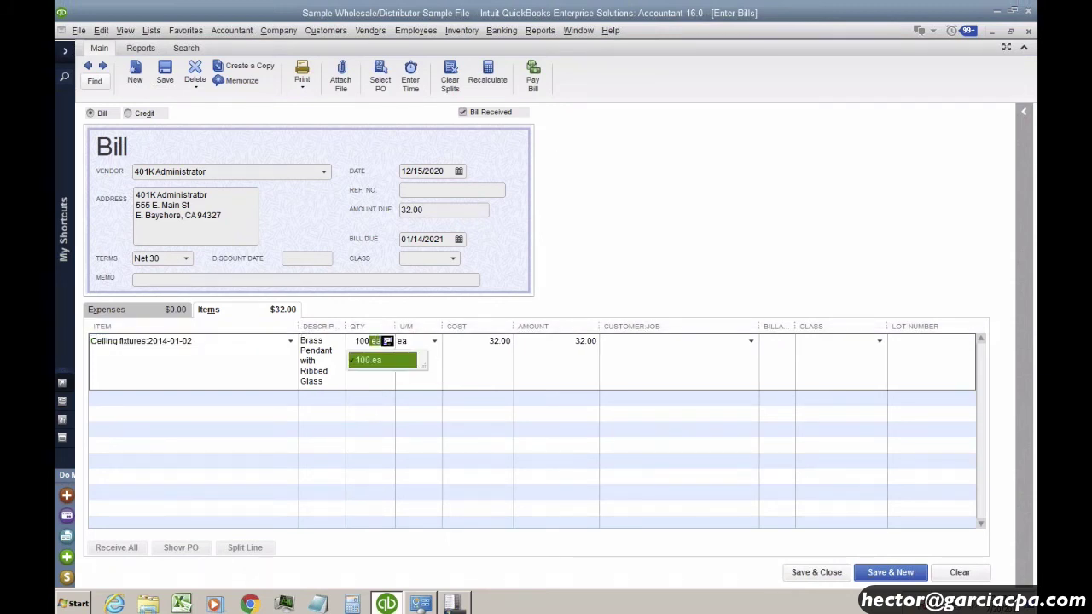
type("00")
key("Tab")
left_click(622, 421)
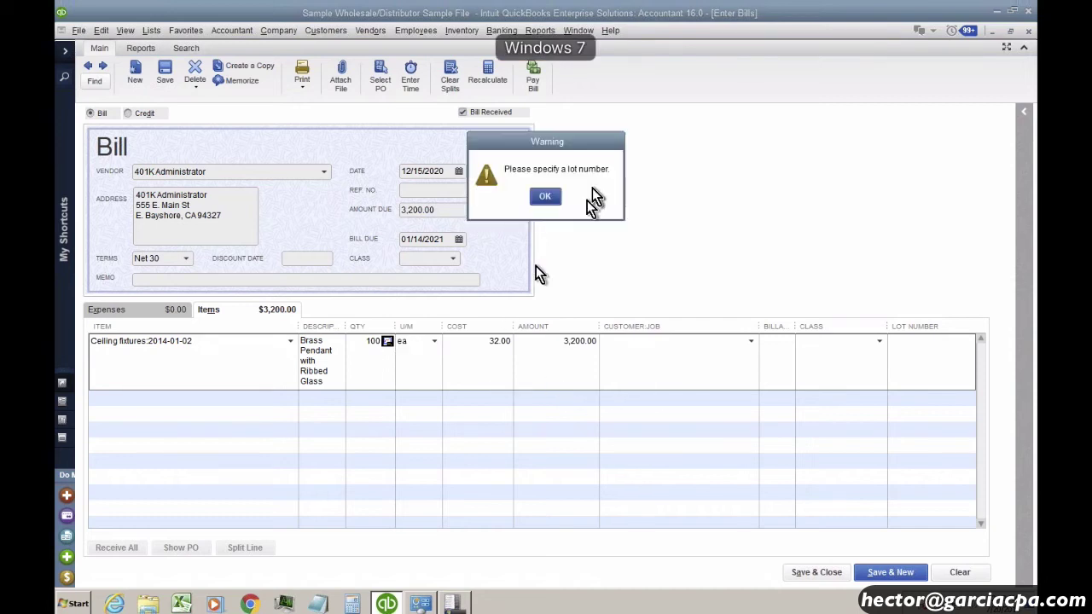
left_click(553, 201)
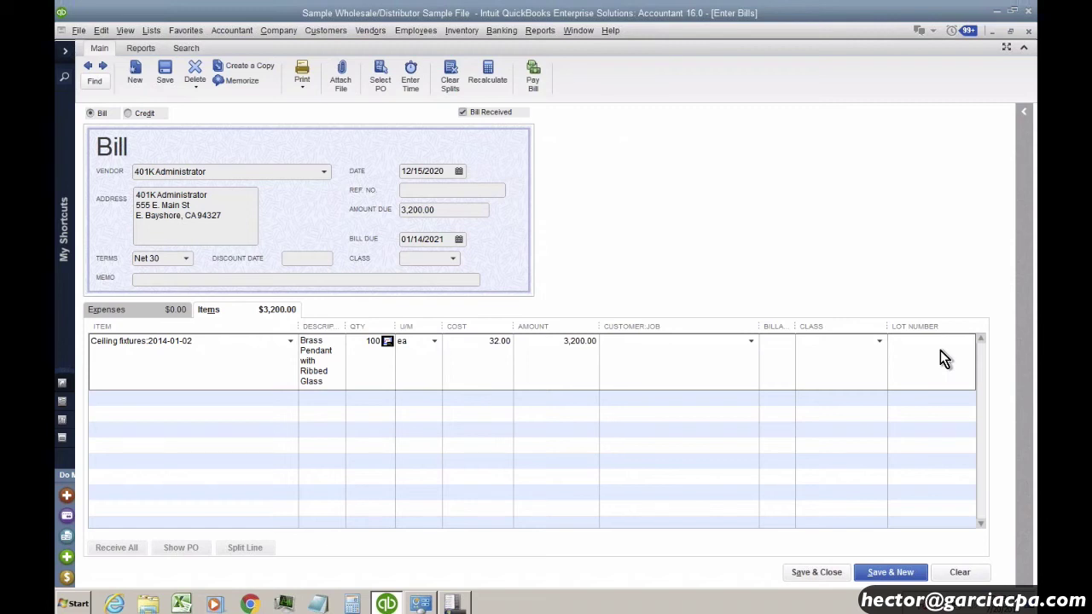
type("101-3")
Step: Add a second Ceiling fixtures:2014-01-02 line of 400 in lot LT101-4
left_click(159, 405)
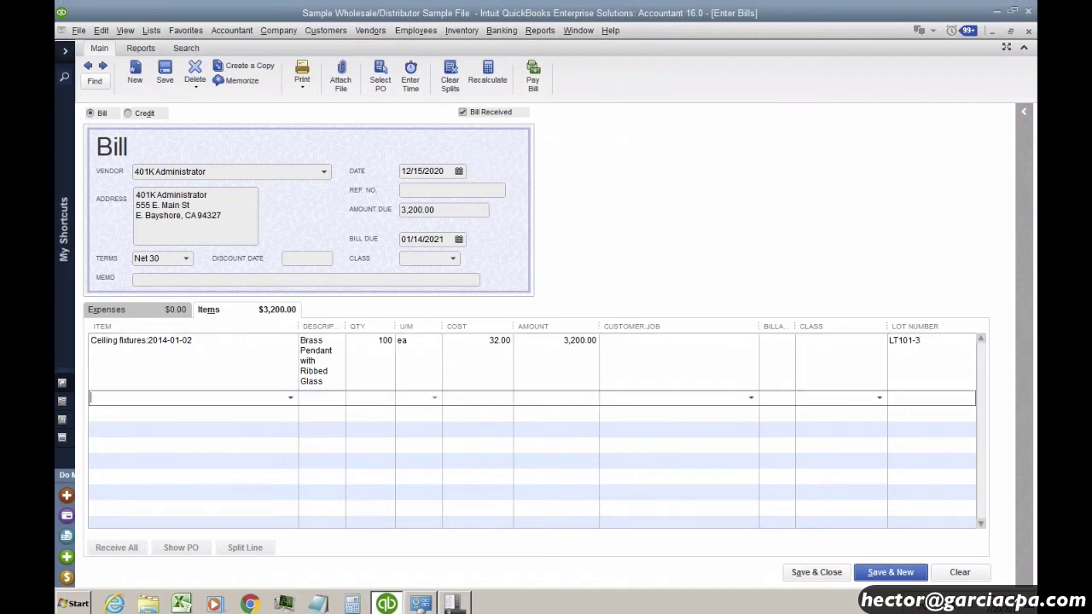
left_click(201, 341)
key("ctrl+c")
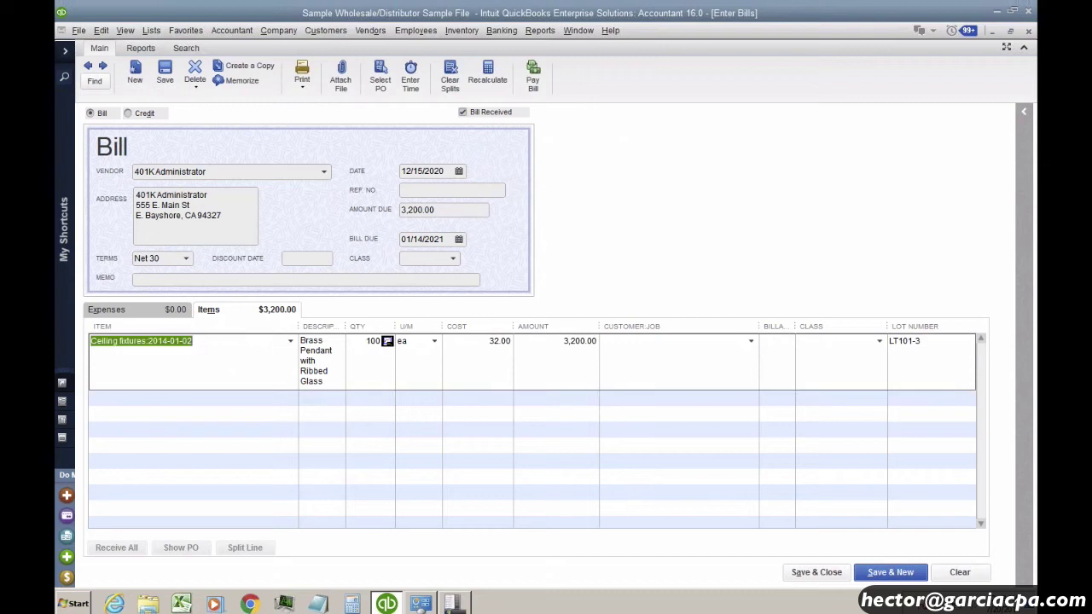
left_click(196, 406)
key("ctrl+v")
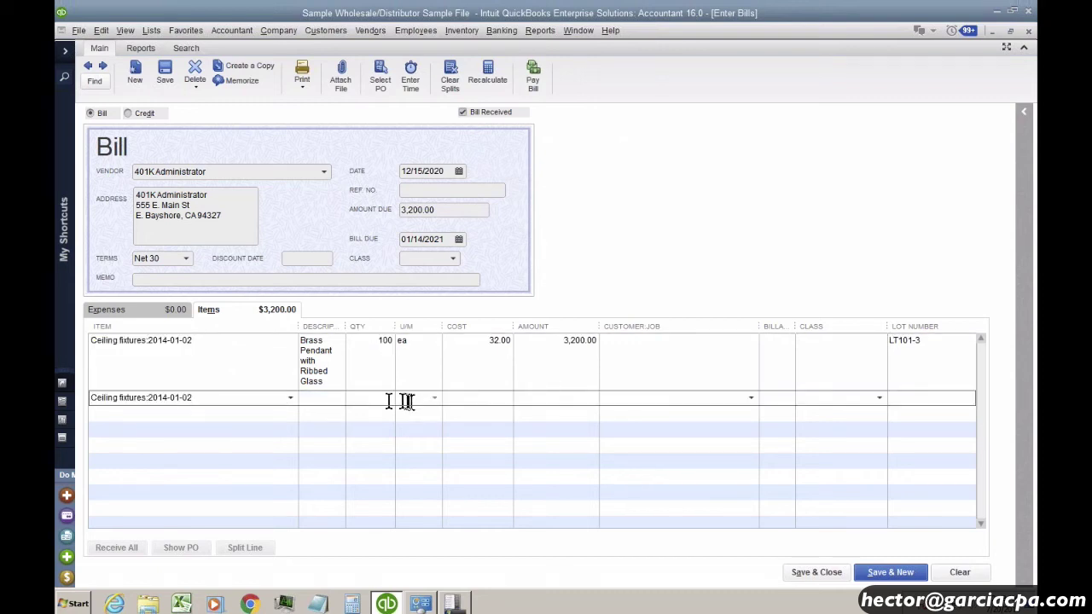
left_click(383, 399)
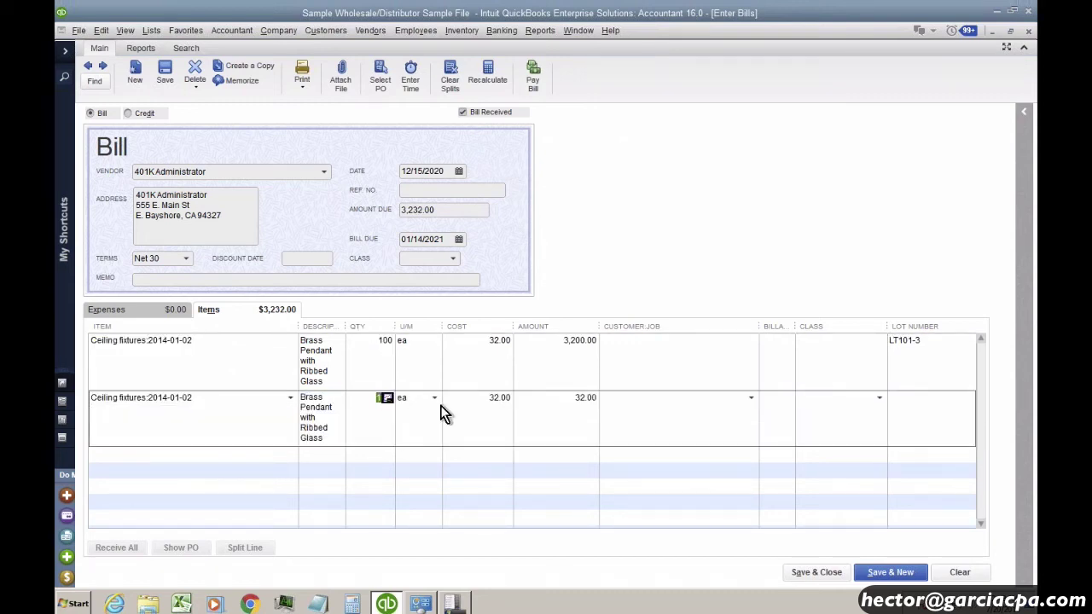
type("400")
key("Tab")
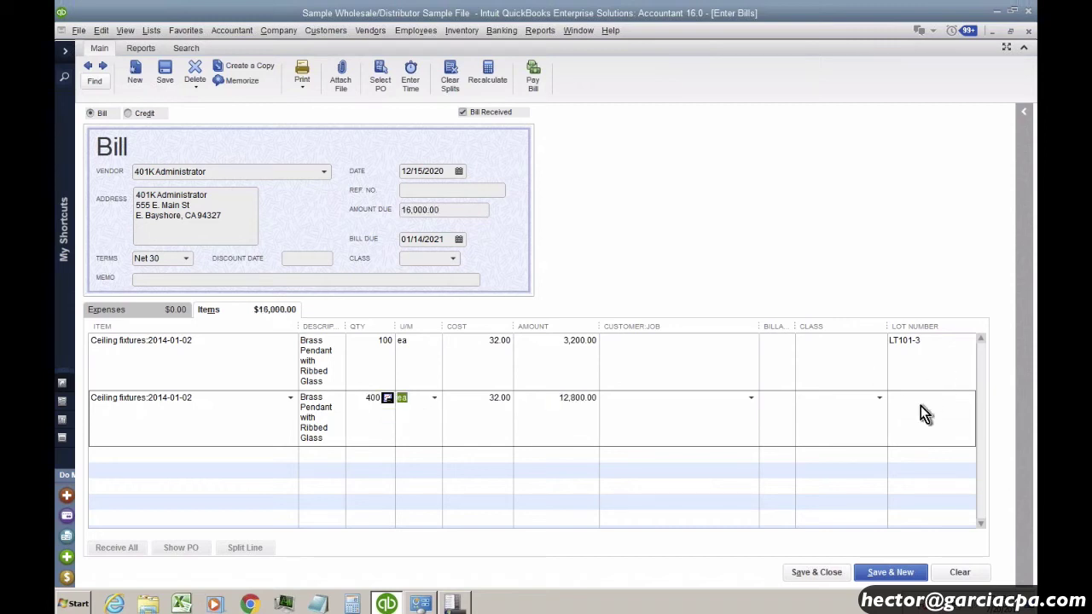
type("LT101-4")
key("Tab")
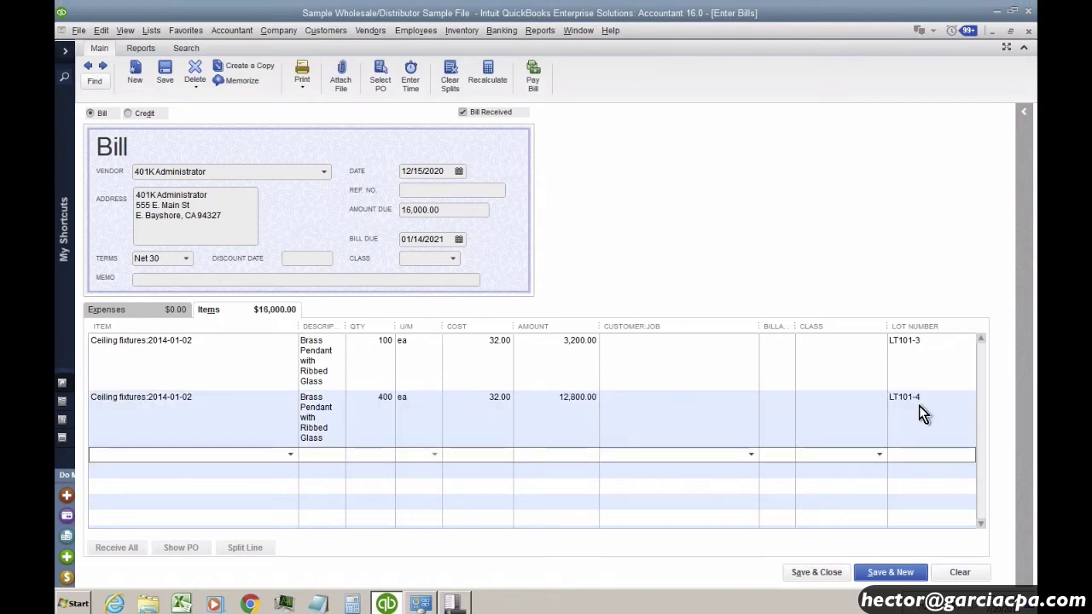
Step: Save the bill and run the Lot Numbers in Stock report
left_click(822, 576)
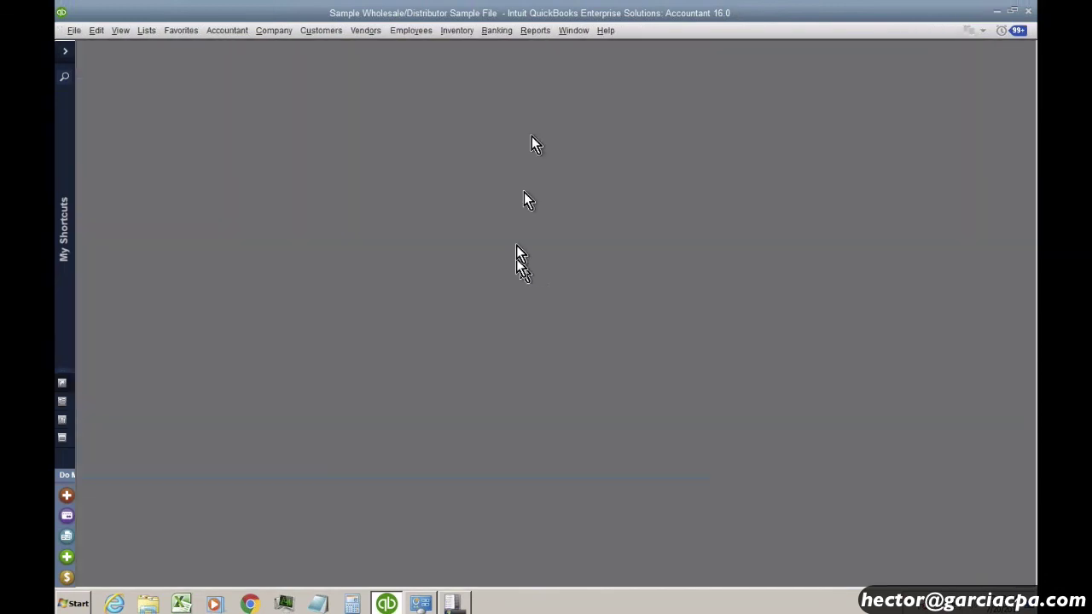
left_click(536, 34)
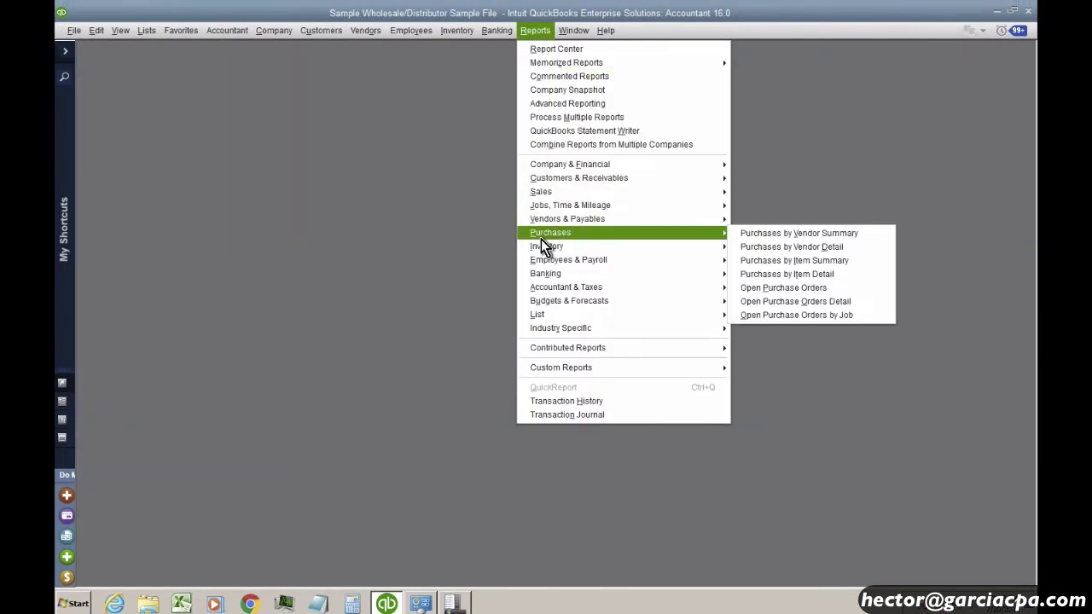
mouse_move(555, 252)
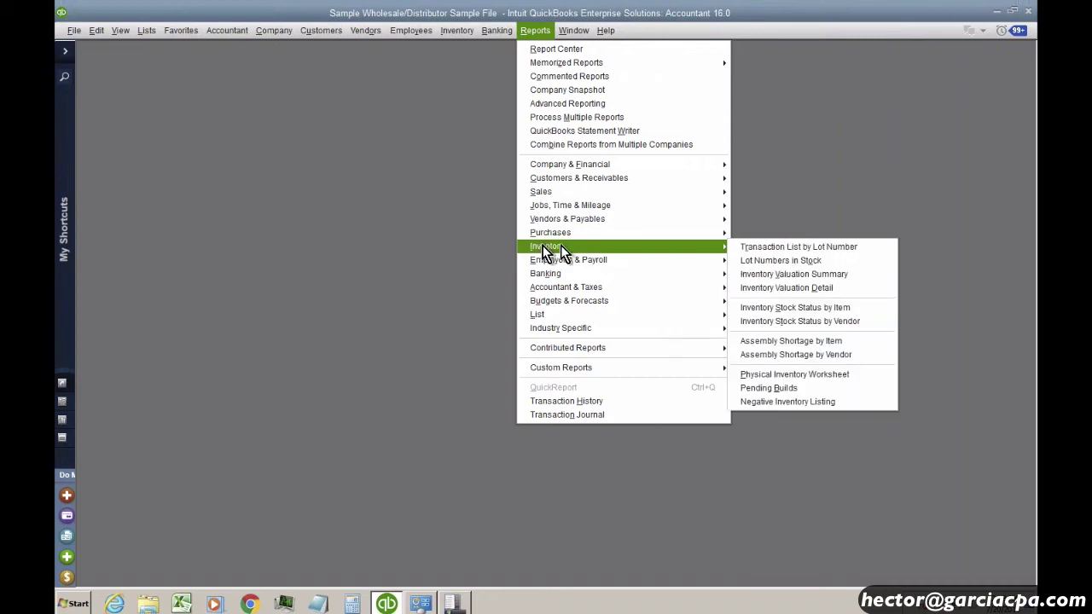
left_click(816, 260)
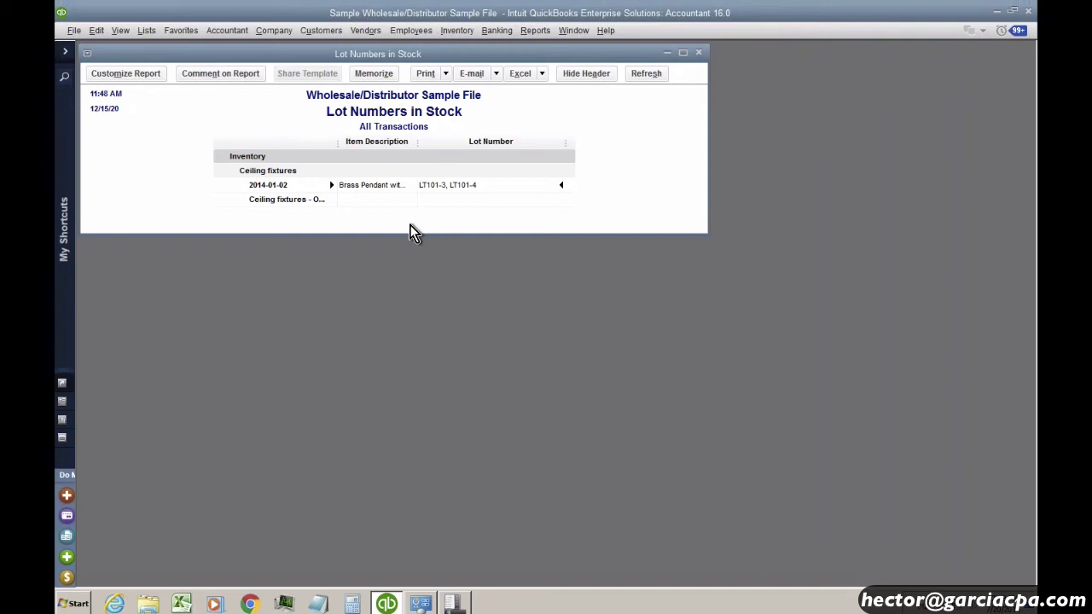
Step: Check lot quantities in Quick View: LT101-3 holds 100 and LT101-4 holds 400
double_click(461, 187)
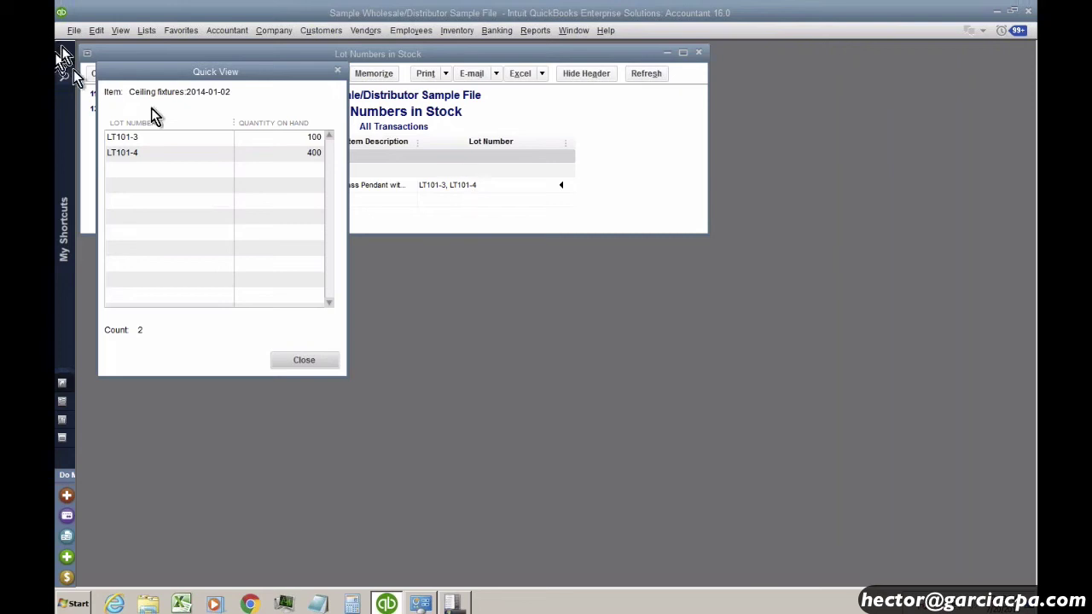
left_click_drag(164, 75, 746, 108)
left_click(762, 154)
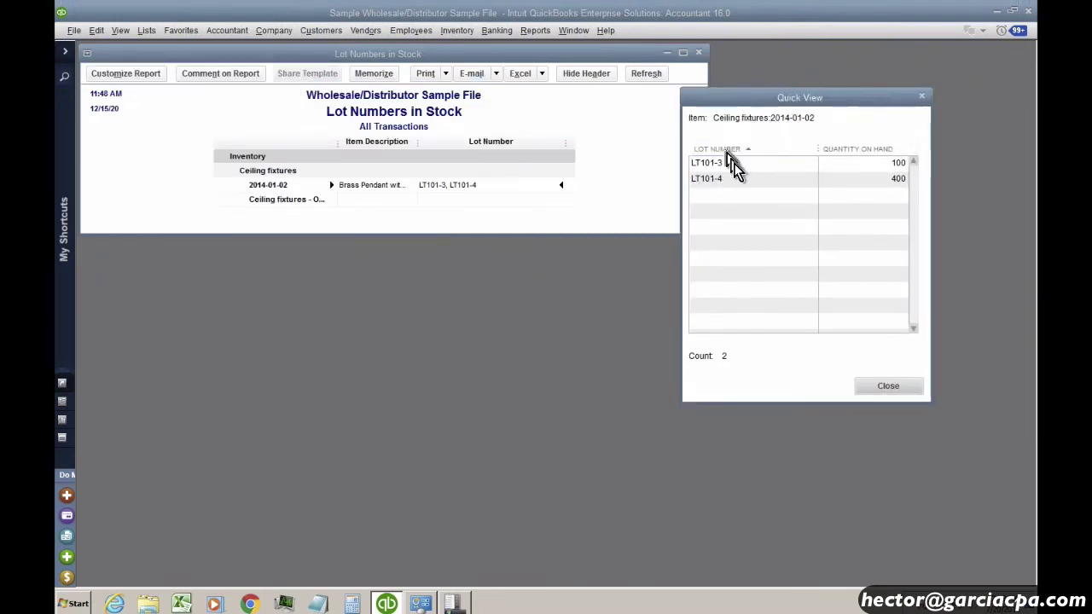
left_click(726, 162)
left_click(858, 181)
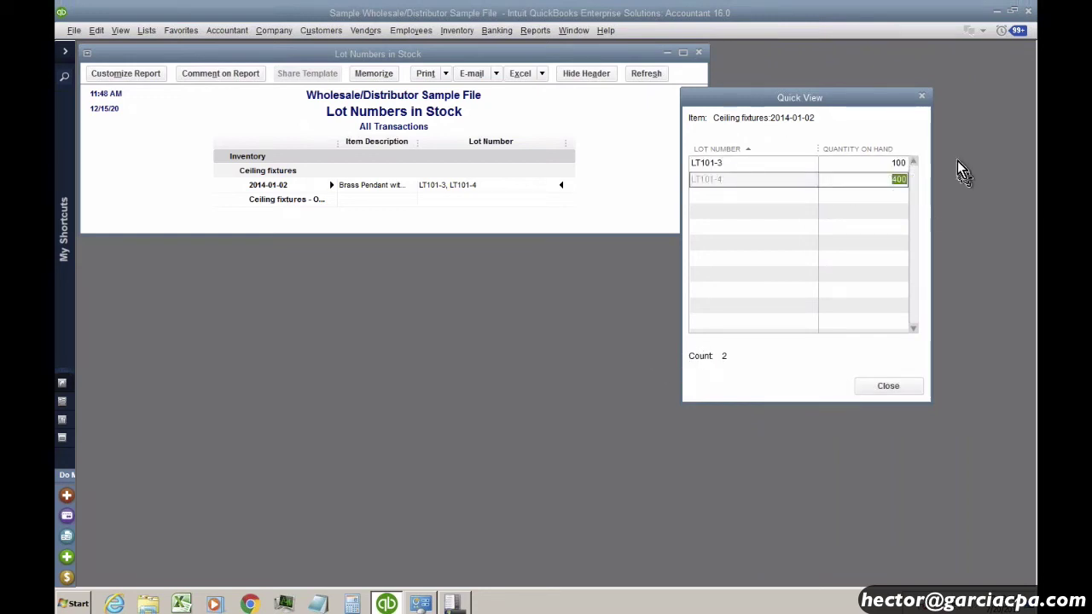
left_click(921, 97)
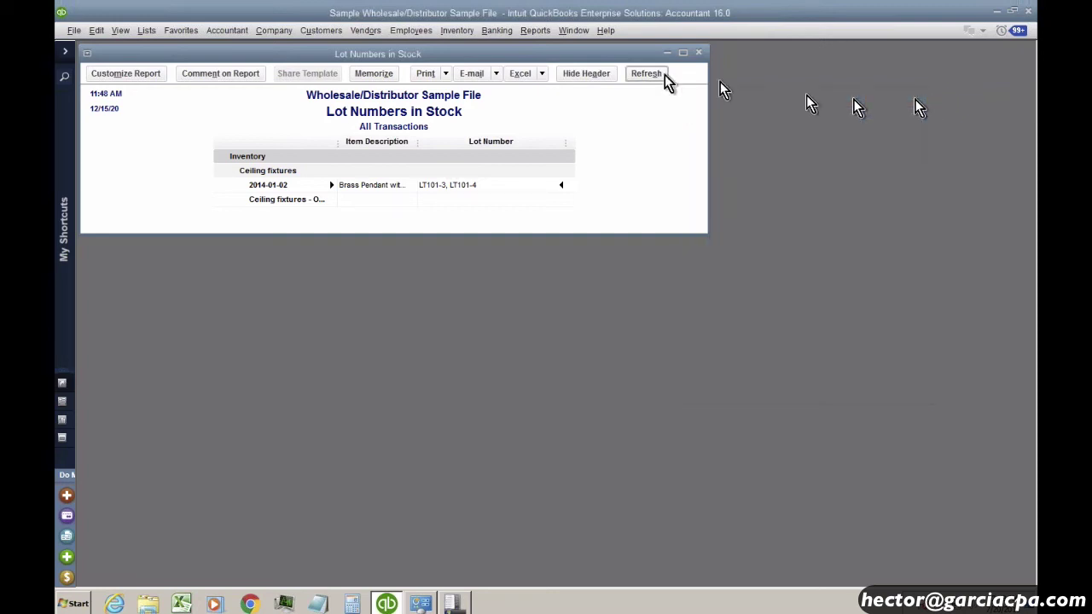
Step: Close that report and run Transaction List by Lot Number filtered to lot LT101-3
left_click(697, 53)
left_click(535, 30)
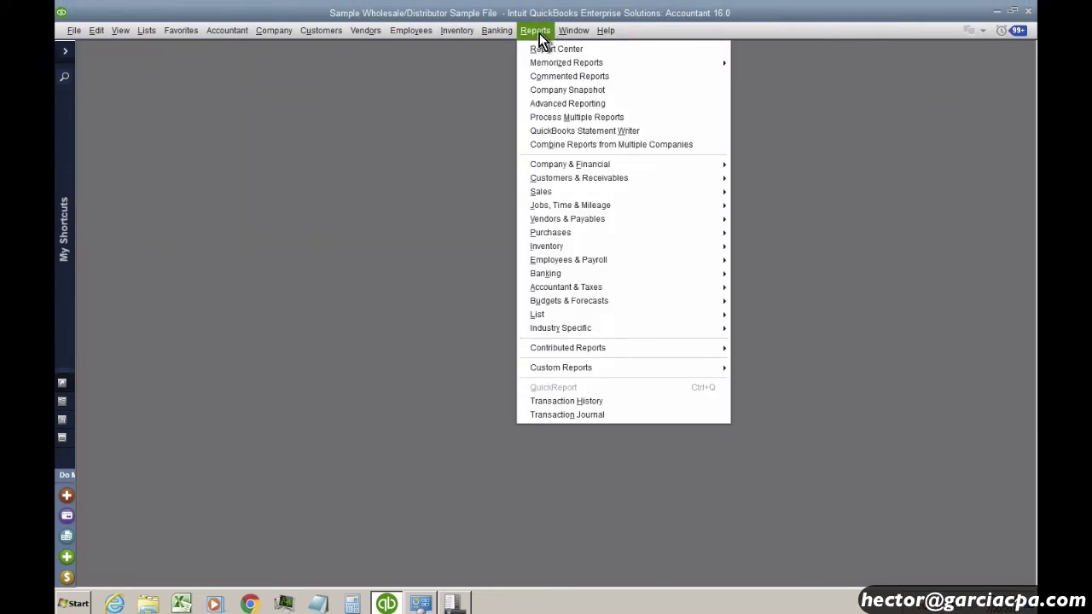
mouse_move(569, 248)
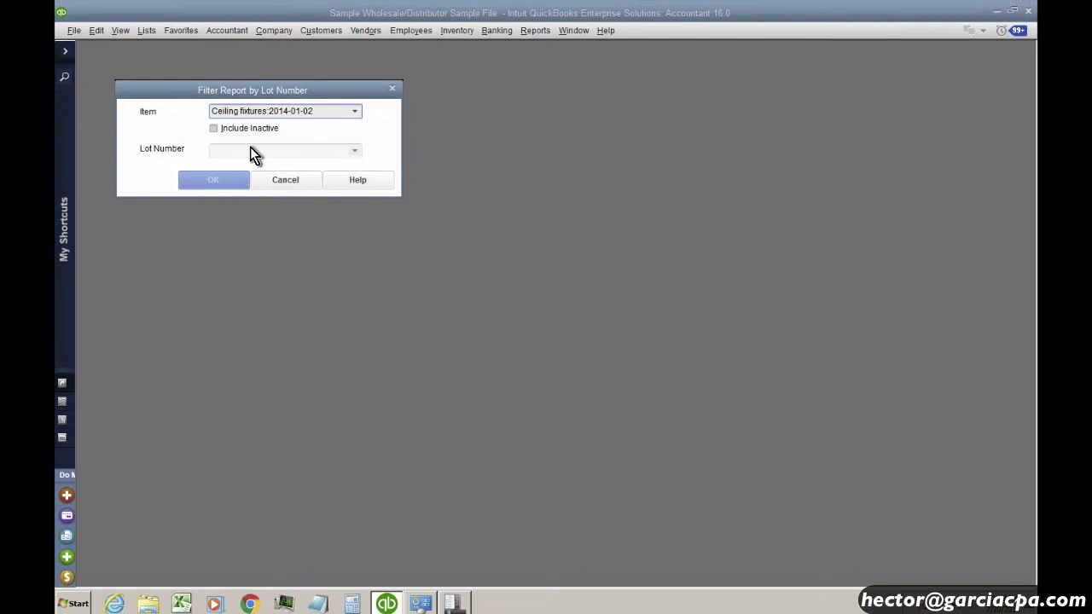
left_click(357, 152)
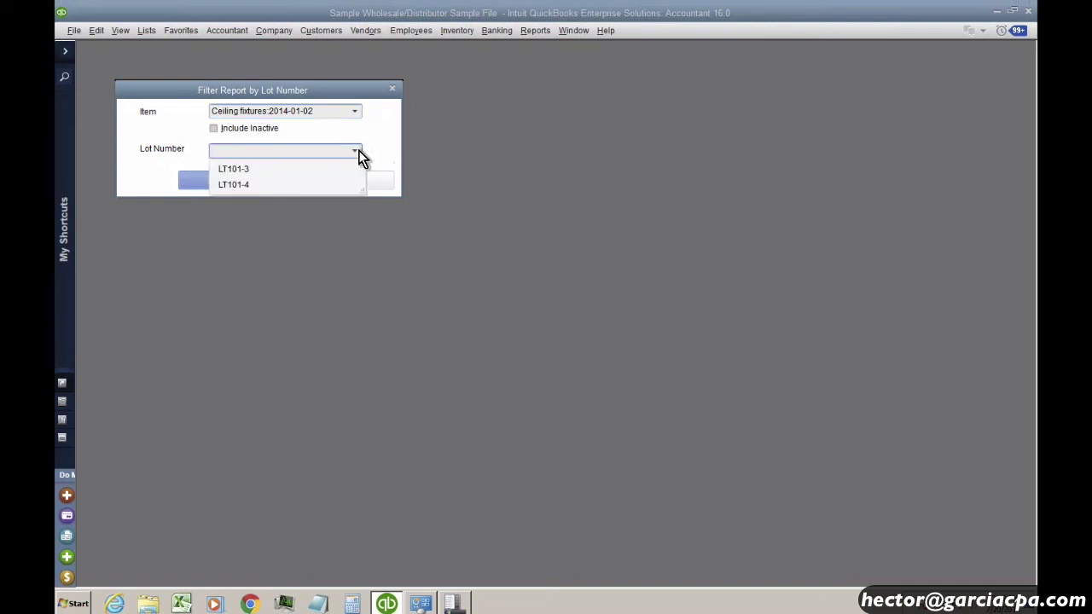
left_click(244, 169)
left_click(212, 182)
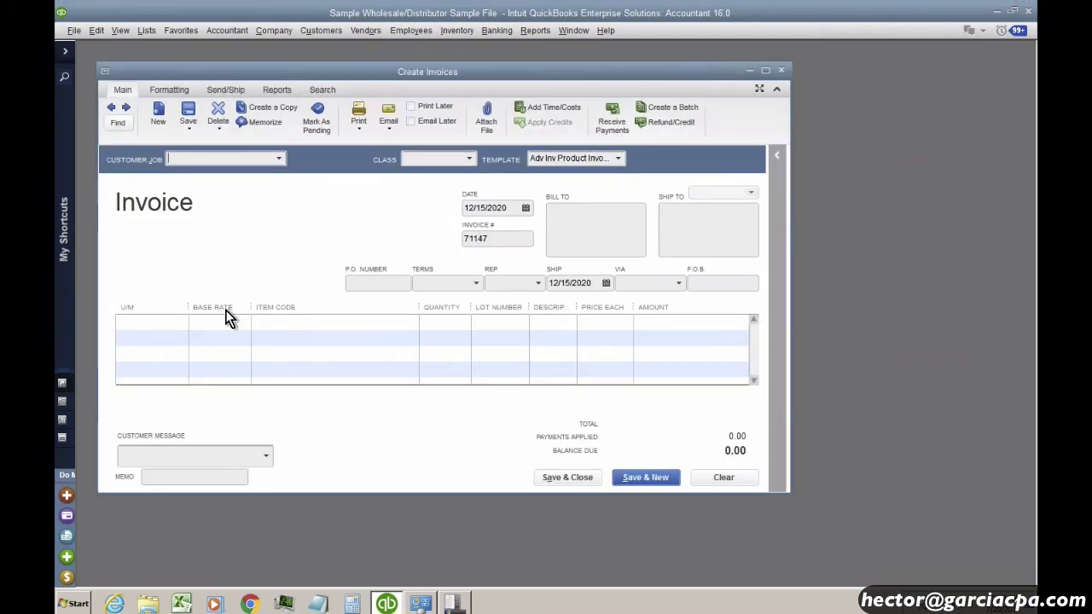
Step: Start an invoice for Kern Lighting Warehouse Store #45 with item Ceiling fixtures:2014-01-02
left_click(279, 158)
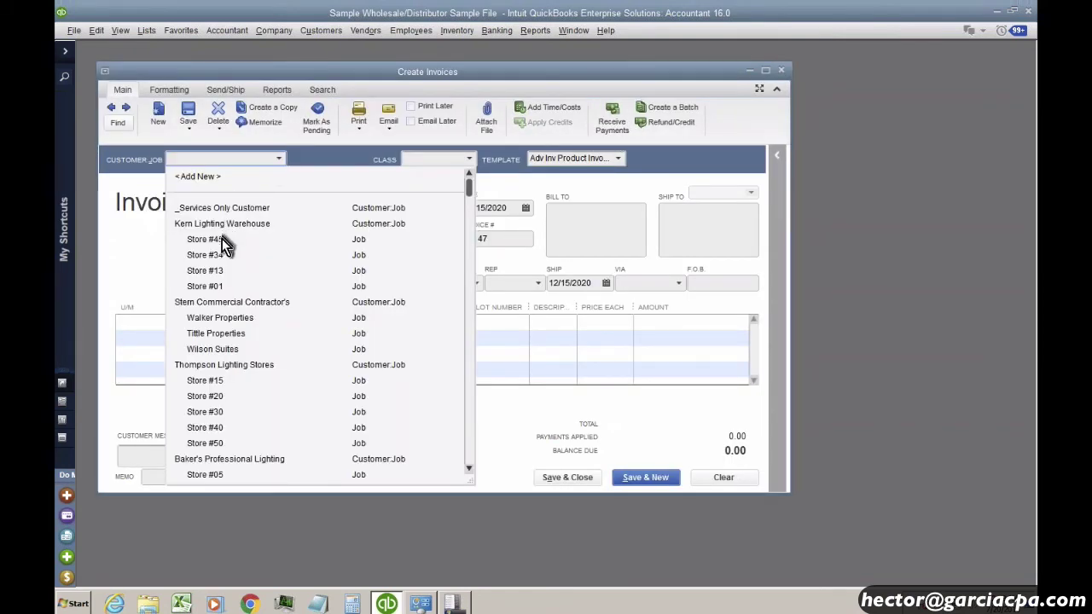
left_click(222, 241)
left_click(295, 323)
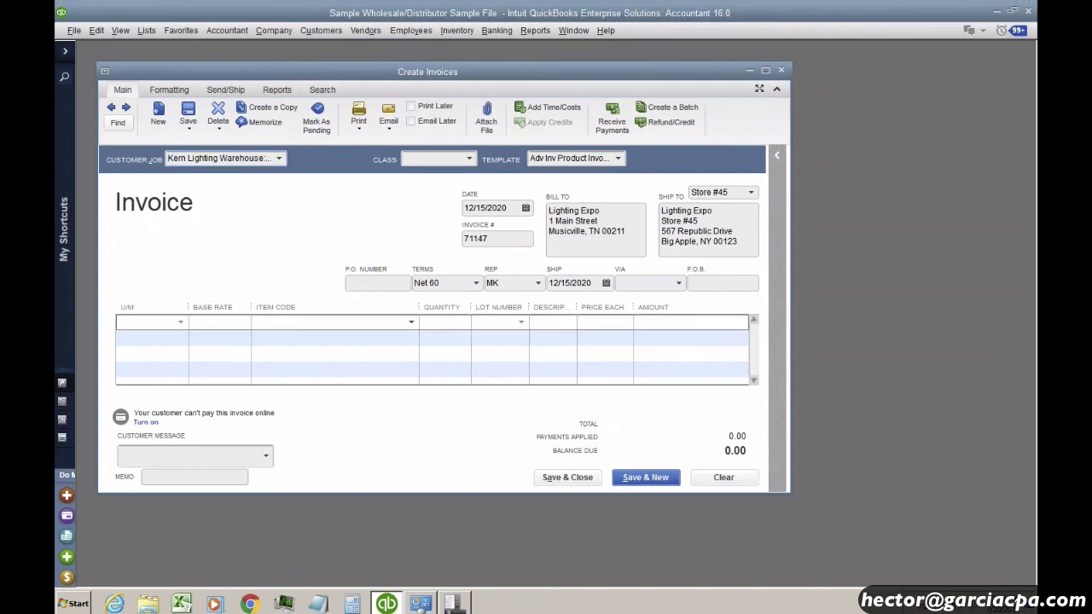
type("Ceiling fixtures:2014-01-02")
key("Tab")
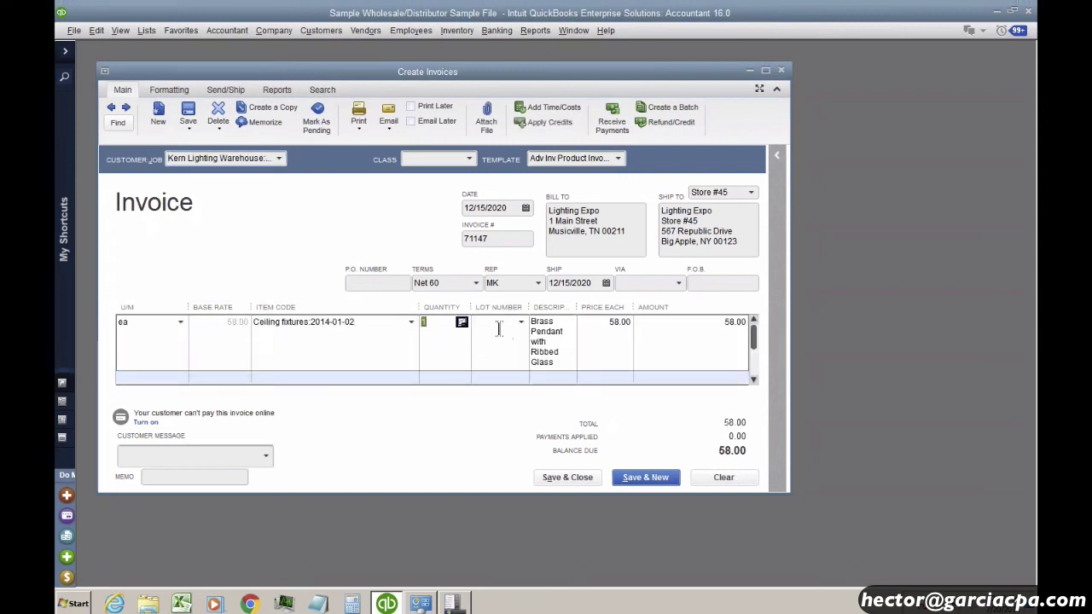
Step: Review the line's available lots, trying LT101-3 and LT101-4
left_click(521, 322)
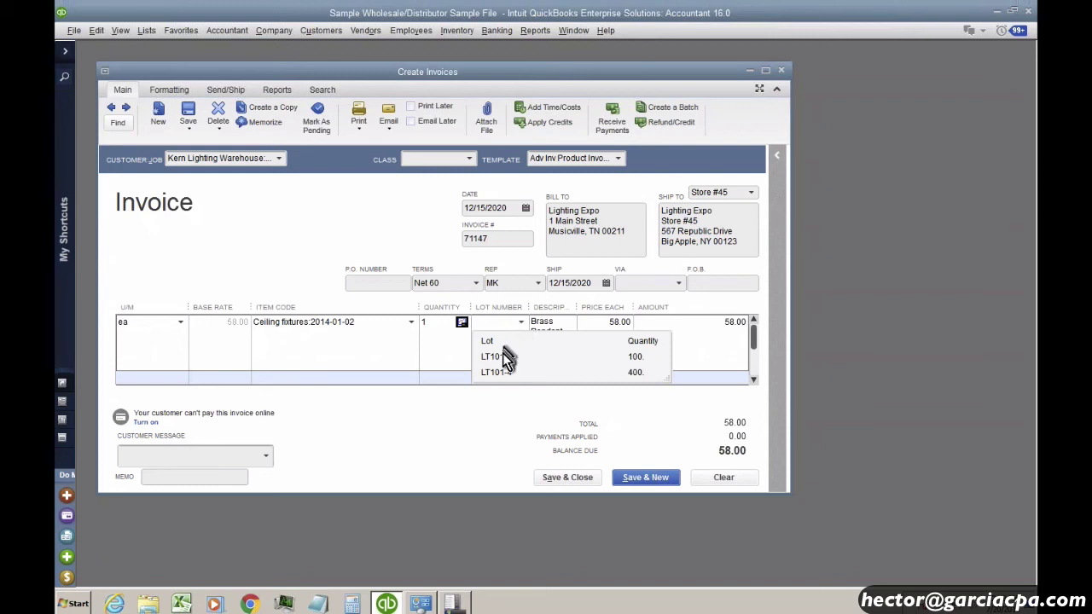
left_click(538, 358)
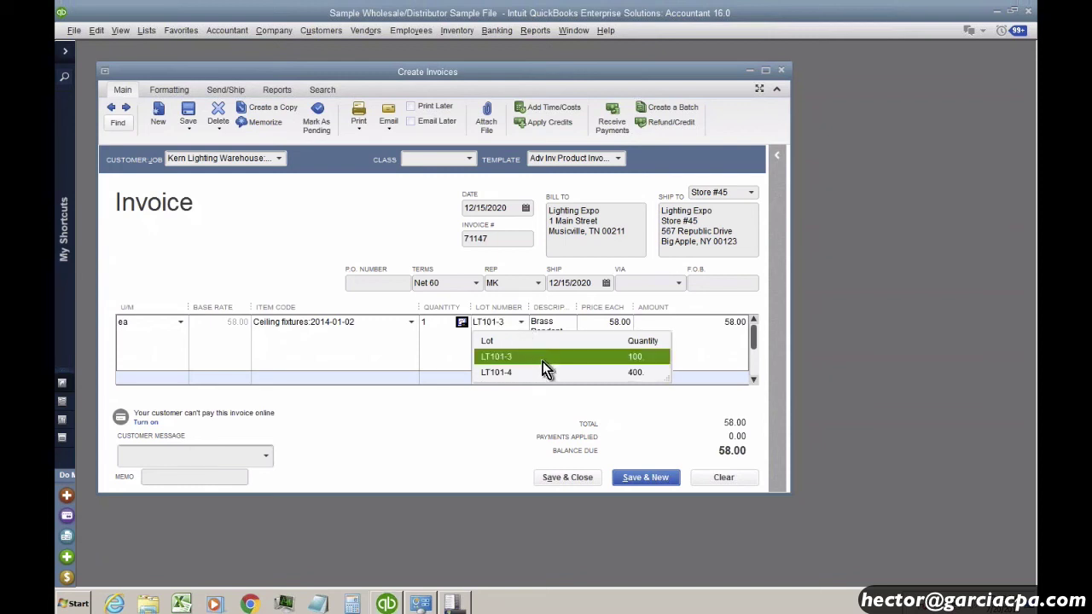
left_click(535, 373)
Step: Set the first invoice line to lot LT101-3 with quantity 100
left_click(534, 362)
left_click(765, 73)
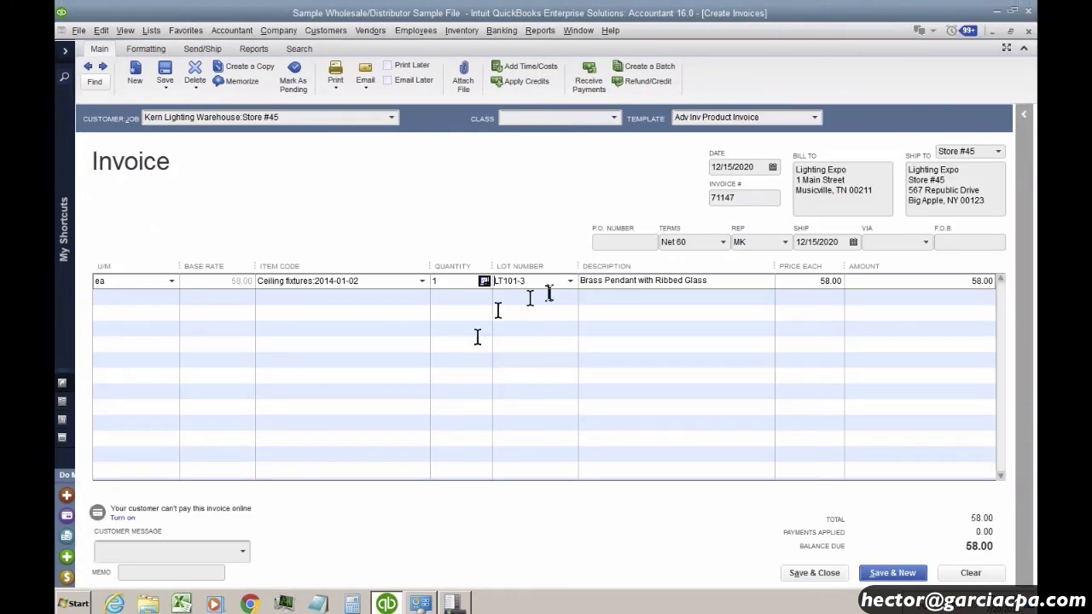
type("100 ea")
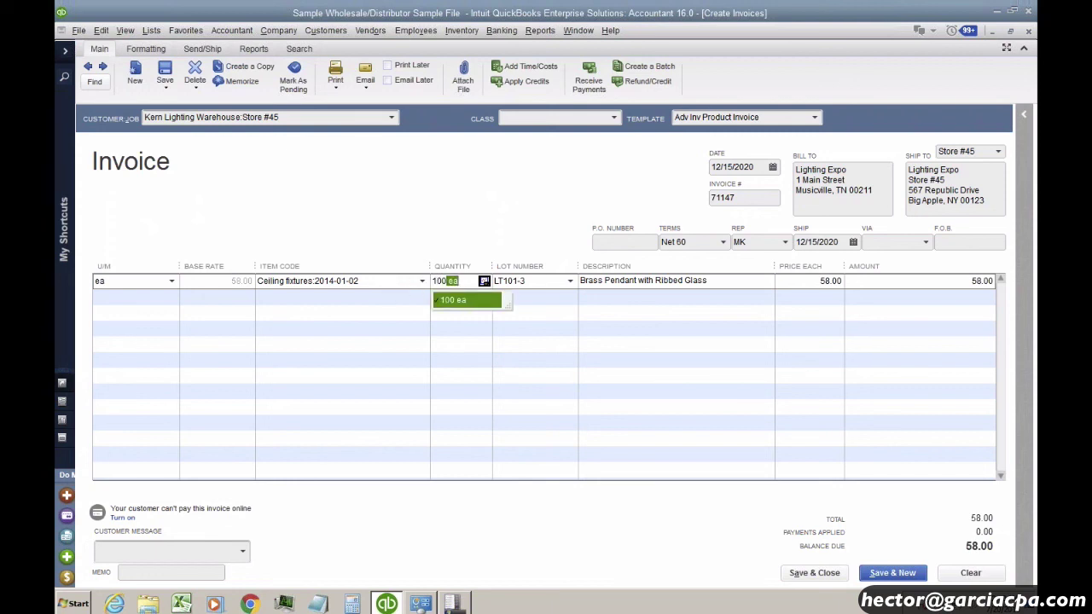
key("Tab")
left_click(142, 295)
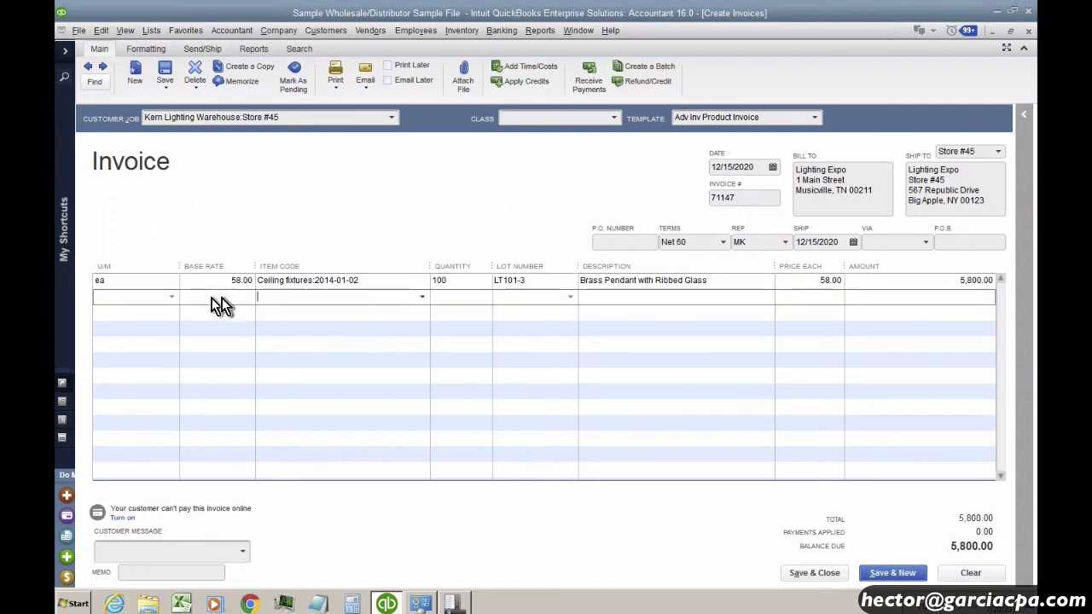
Step: Add a second ceiling fixtures line from lot LT101-4, correcting its quantity from 500 to 400
key("ctrl+apostrophe")
key("Tab")
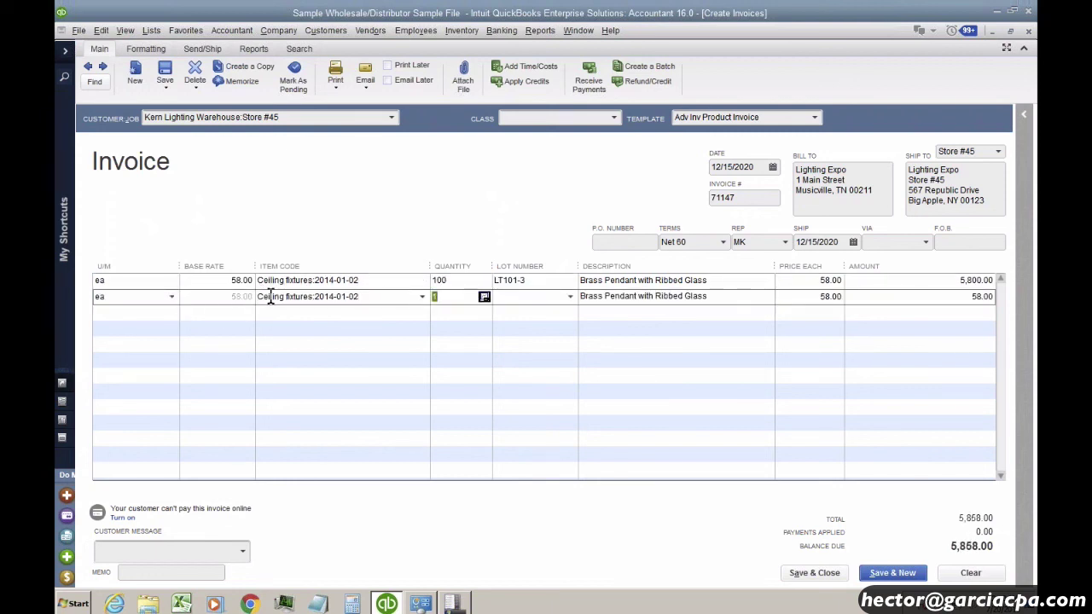
type("500")
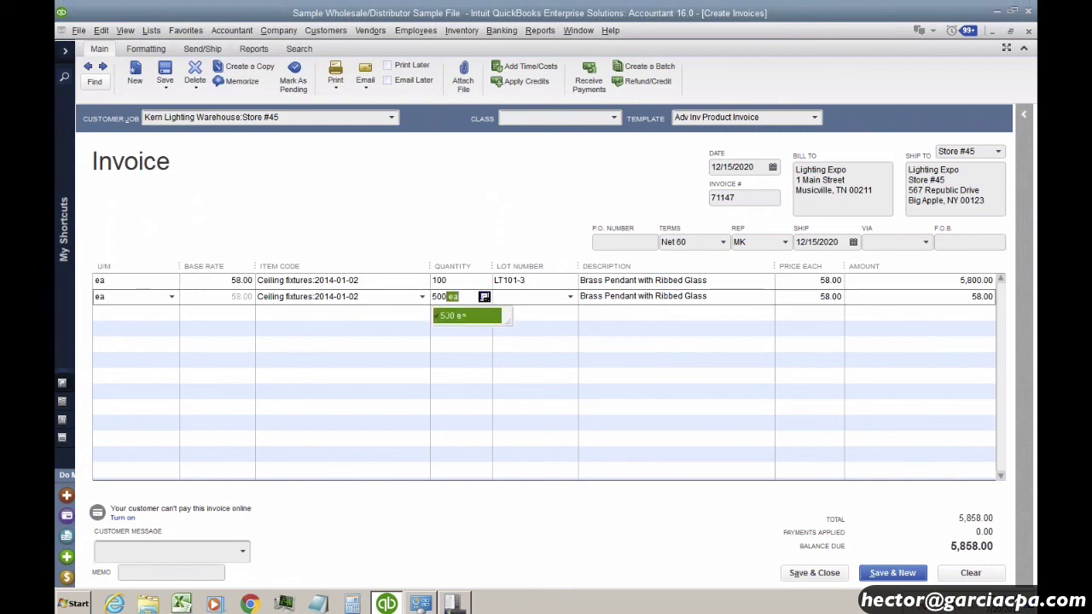
key("Tab")
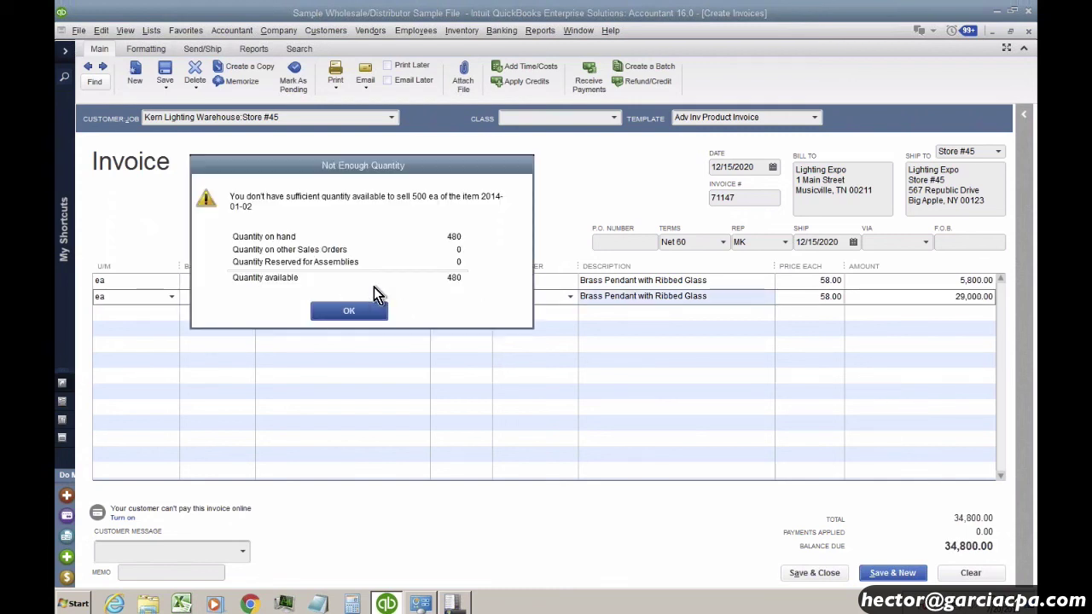
left_click(353, 312)
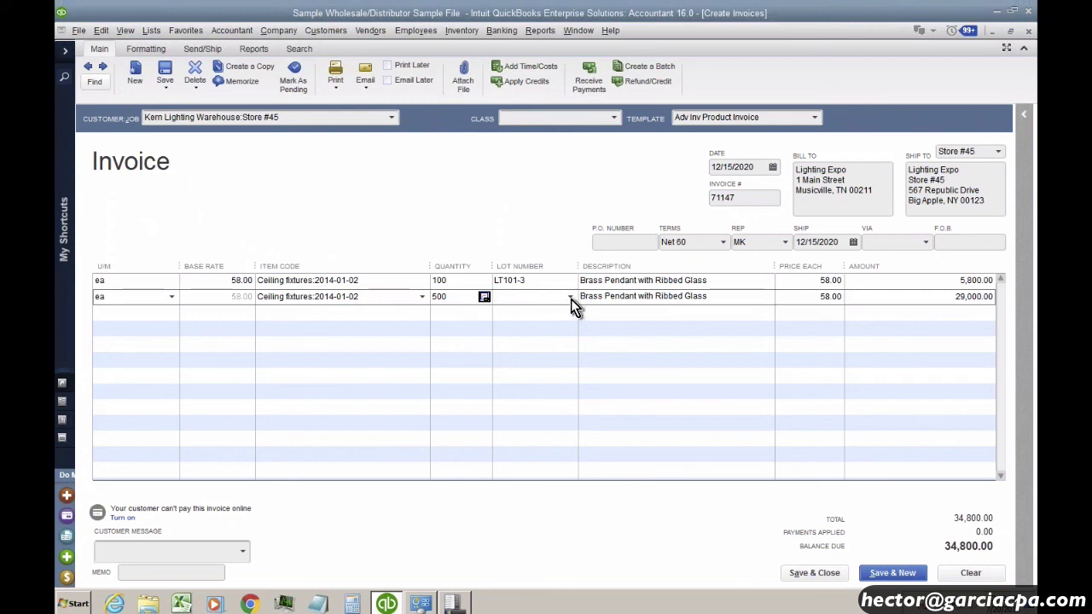
left_click(570, 297)
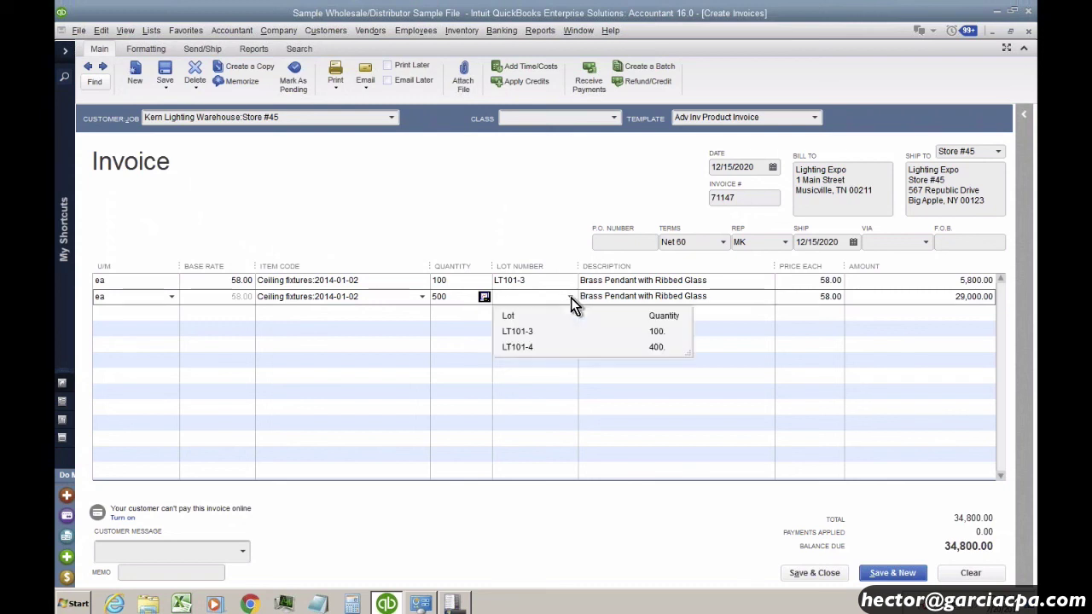
left_click(522, 348)
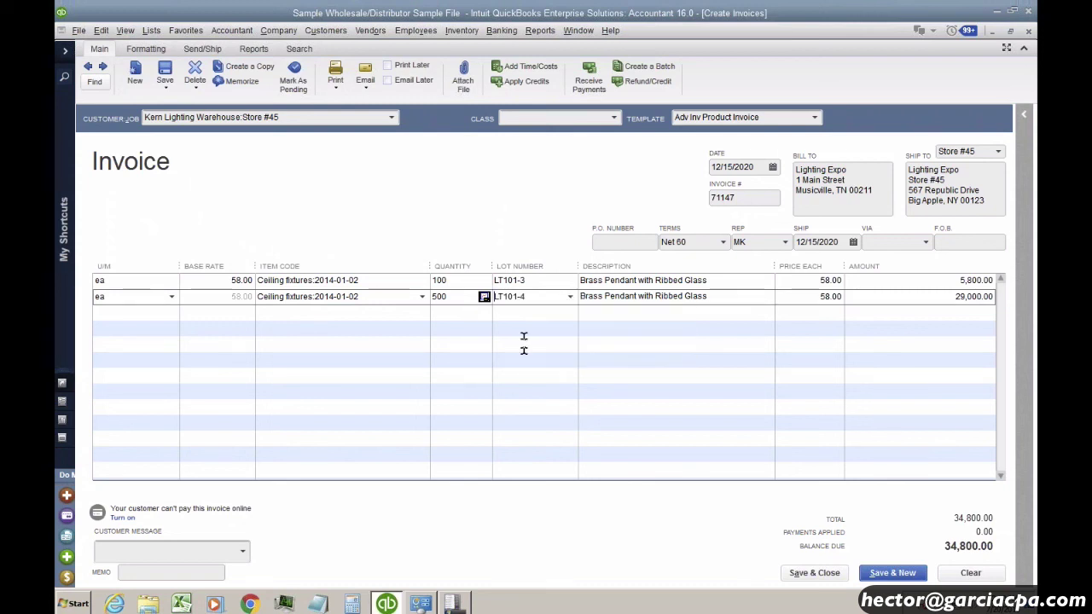
left_click(457, 295)
left_click_drag(453, 298, 414, 296)
type("400")
left_click(526, 312)
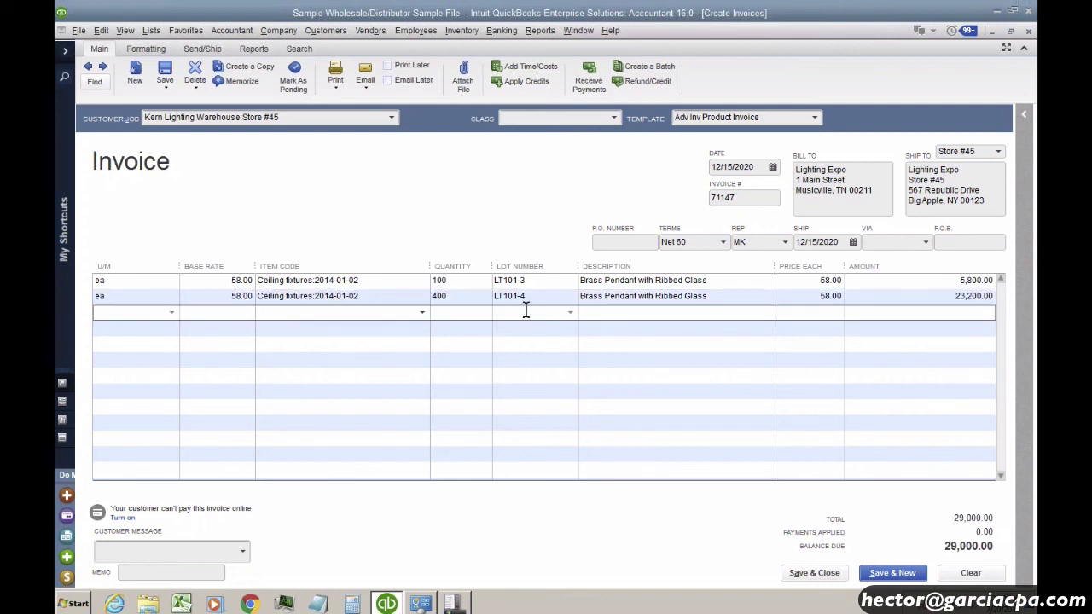
Step: Keep lot LT101-3 on the first line and turn off the line-sorting prompt
left_click(460, 296)
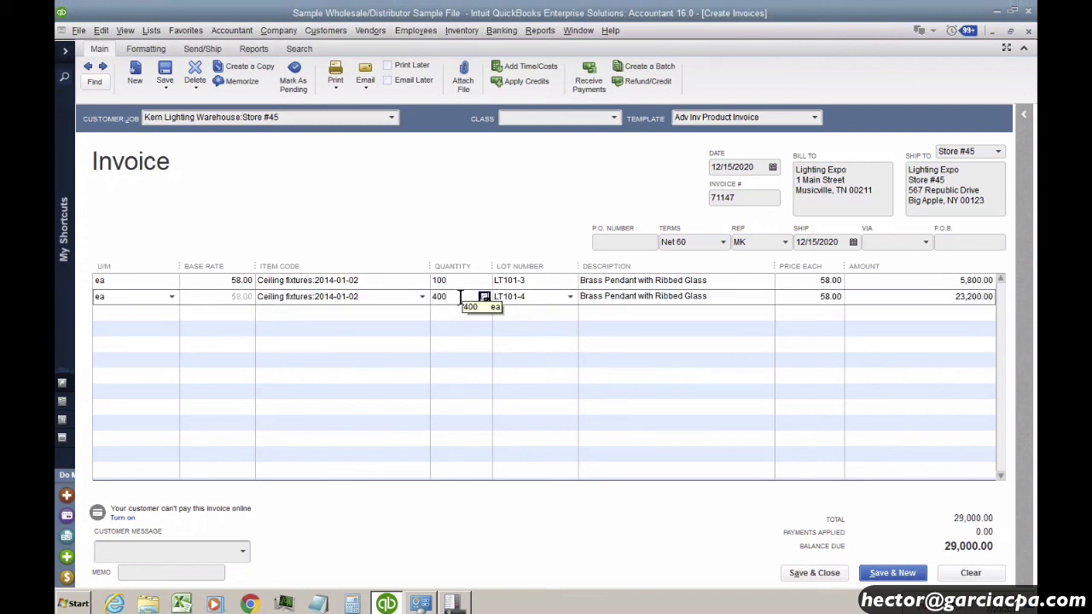
left_click(522, 281)
left_click(568, 299)
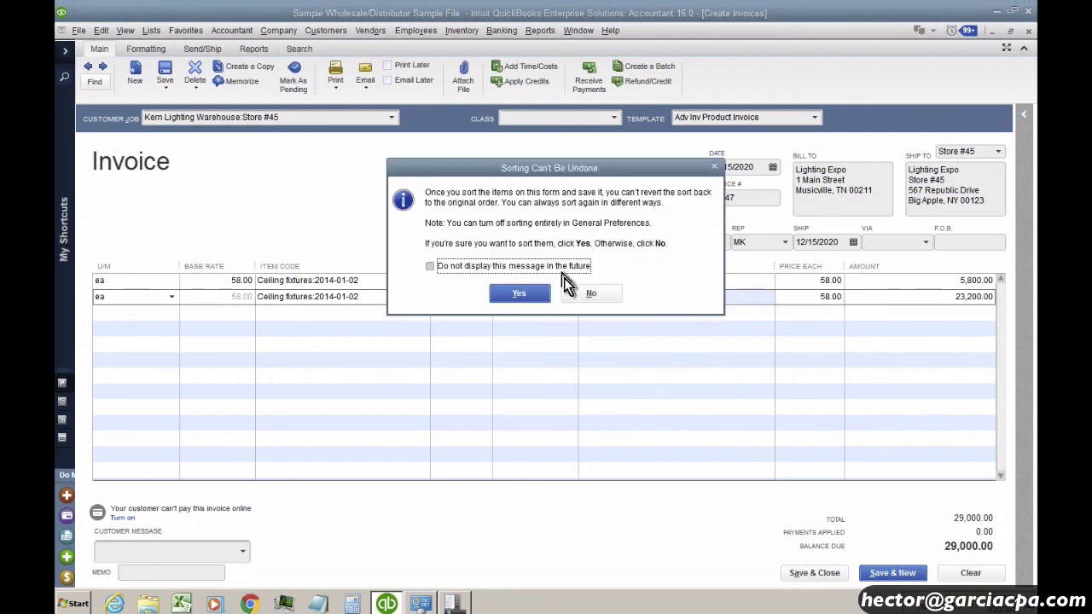
left_click(563, 273)
left_click(578, 292)
left_click(568, 283)
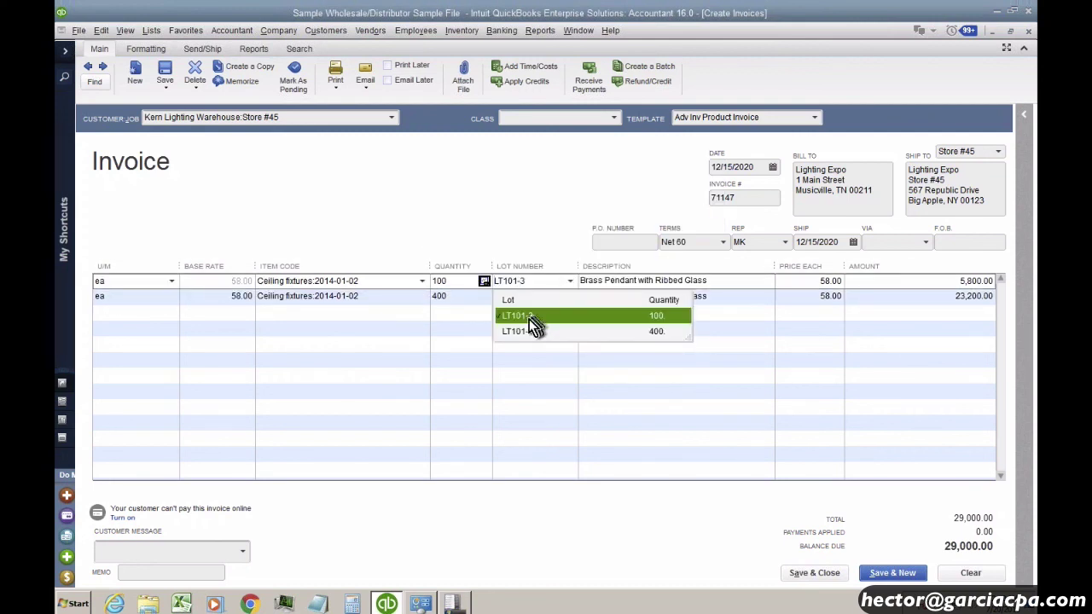
left_click(523, 365)
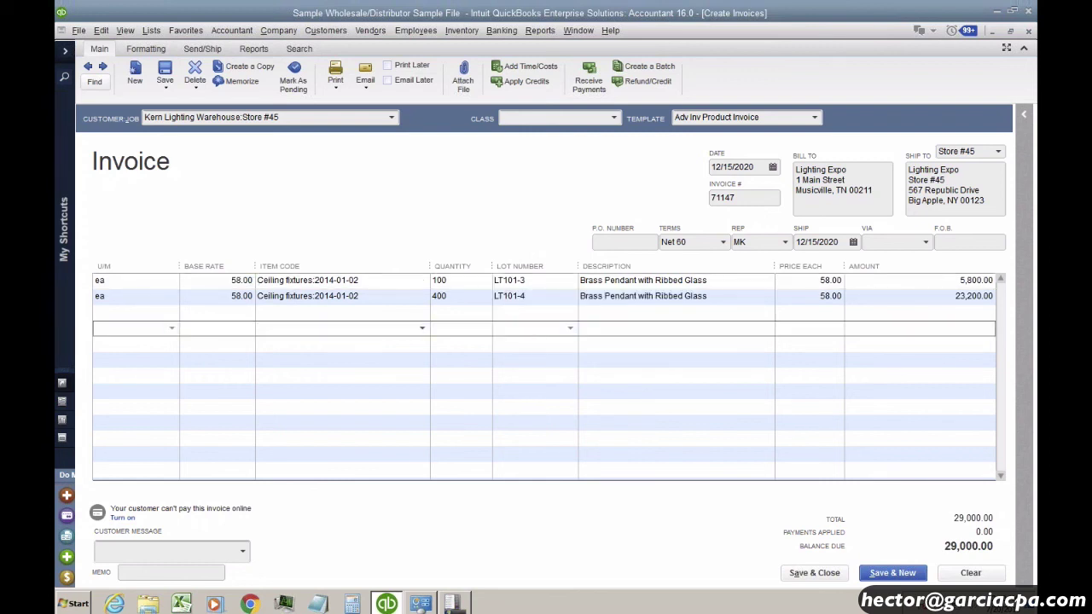
Step: Reset the second line's quantity to 0 and reselect lot LT101-4 for it
left_click(467, 296)
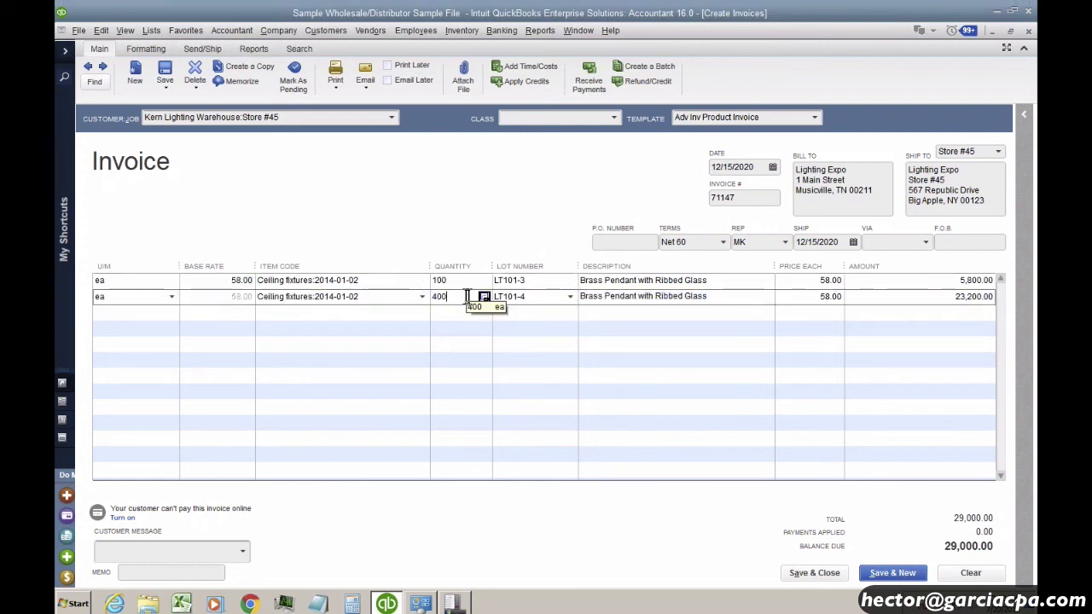
double_click(469, 296)
type("0")
left_click(408, 312)
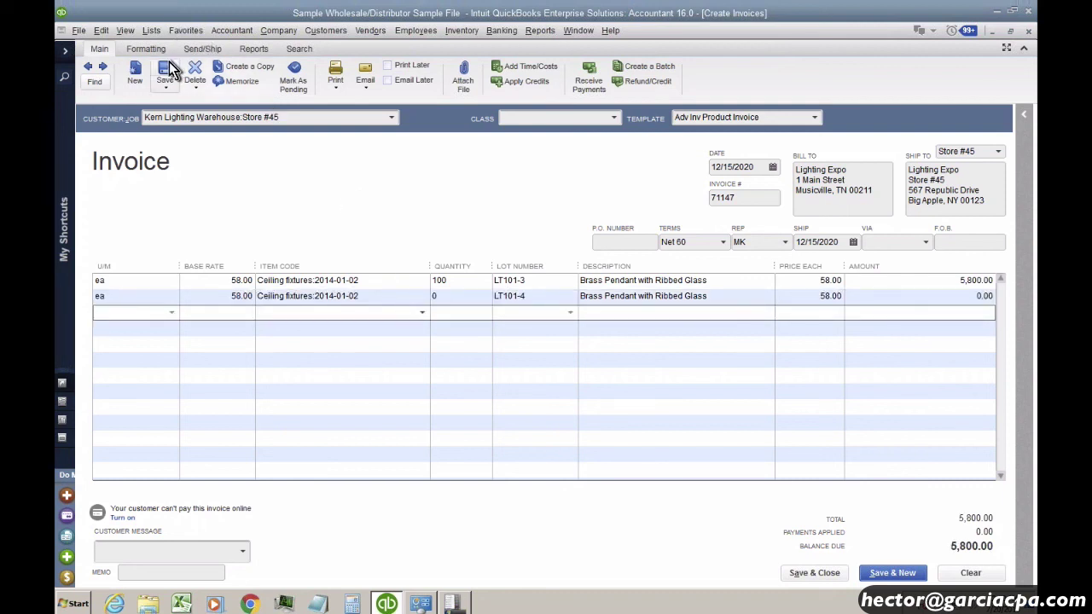
key("Up")
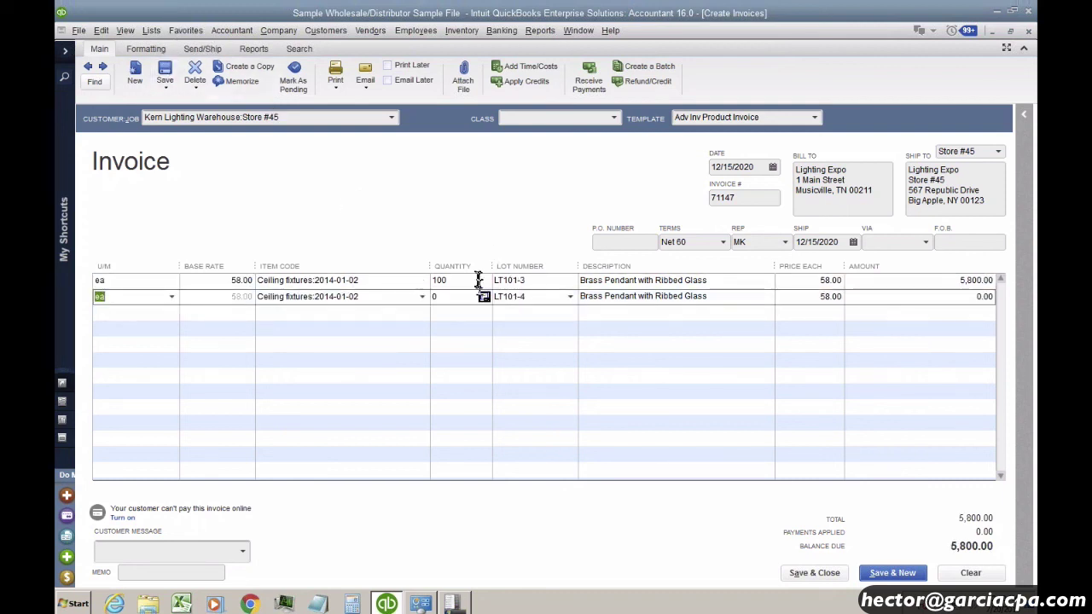
left_click(563, 282)
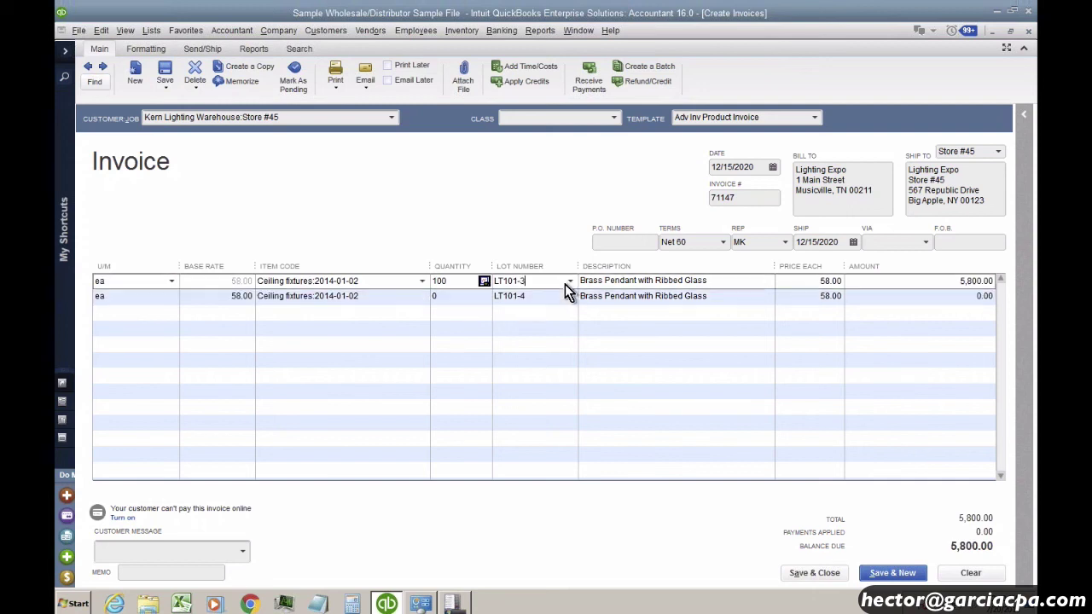
left_click(570, 296)
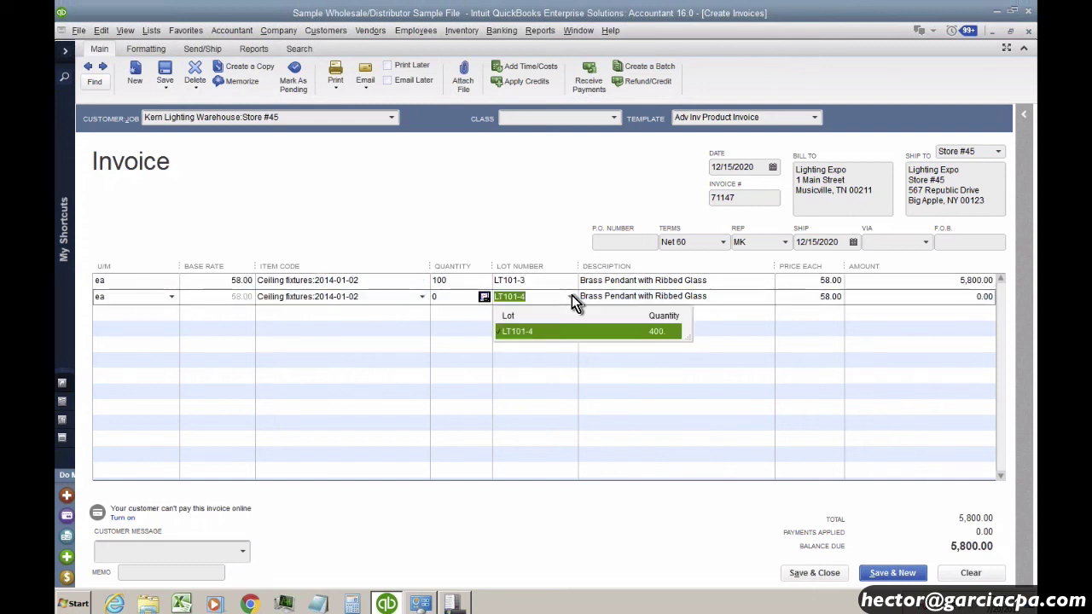
left_click(521, 330)
left_click(521, 331)
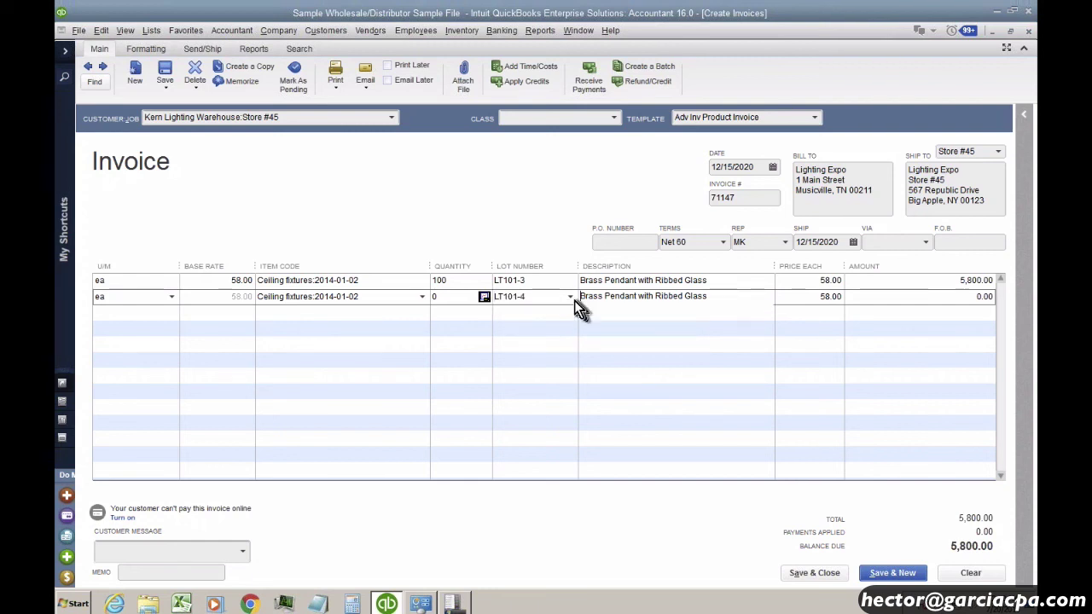
Step: Enter 400 as the second line's quantity and assign it lot LT101-4
left_click(571, 298)
left_click(438, 300)
type("400")
key("Tab")
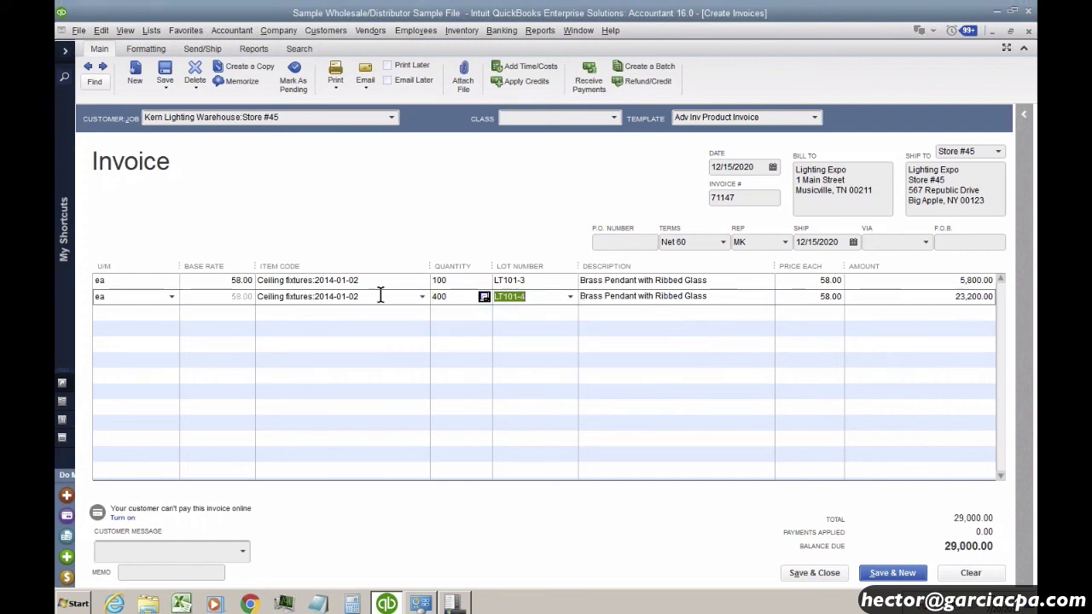
left_click(571, 298)
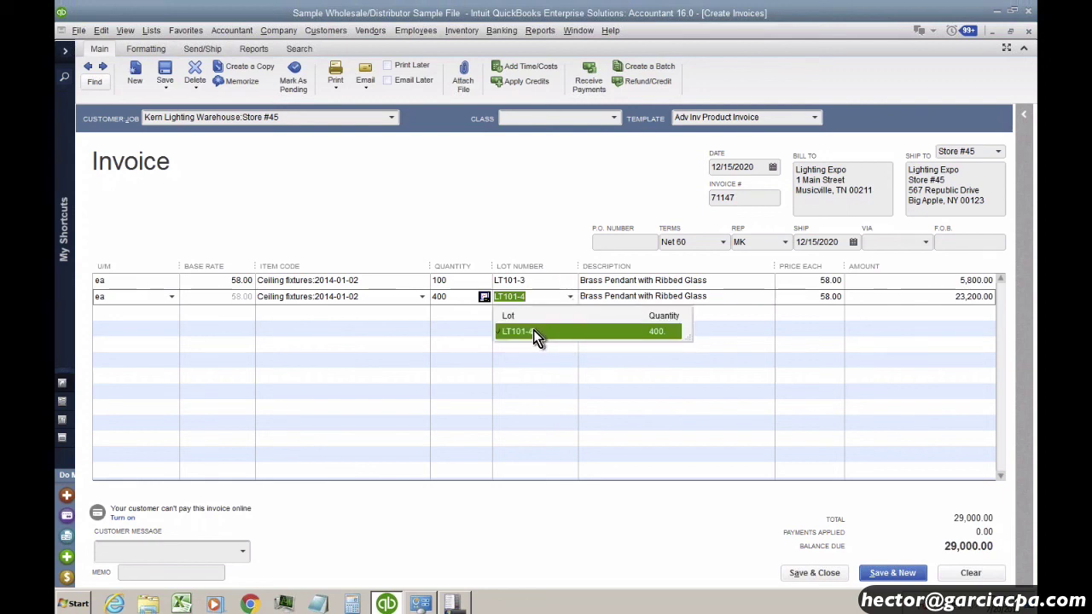
left_click(483, 322)
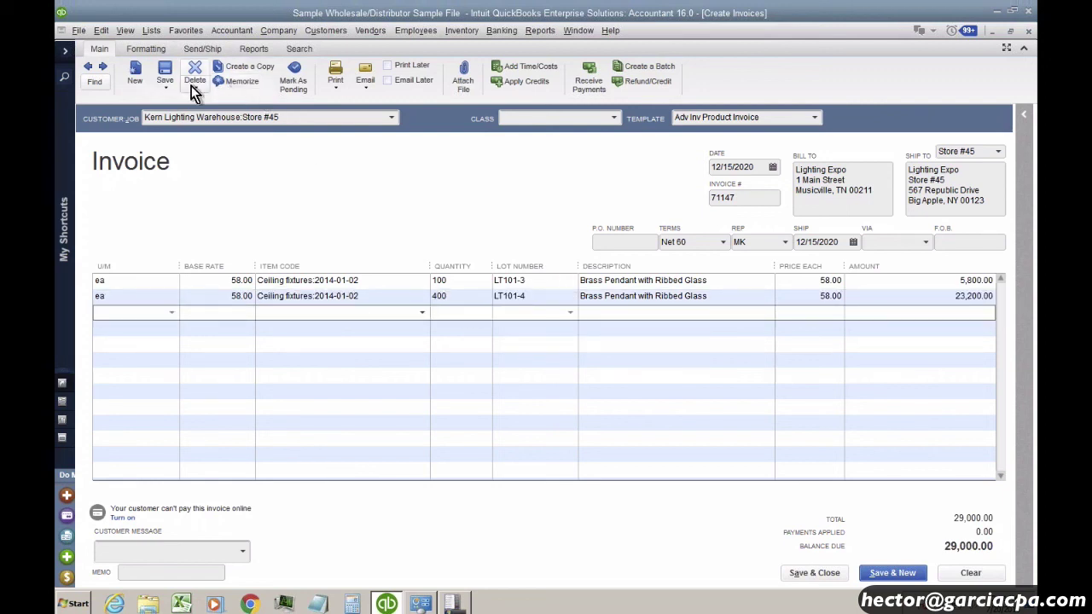
Step: Save the invoice, then after the missing-lot warning retype lt101-4 on the second line
left_click(162, 72)
left_click(481, 195)
left_click(556, 297)
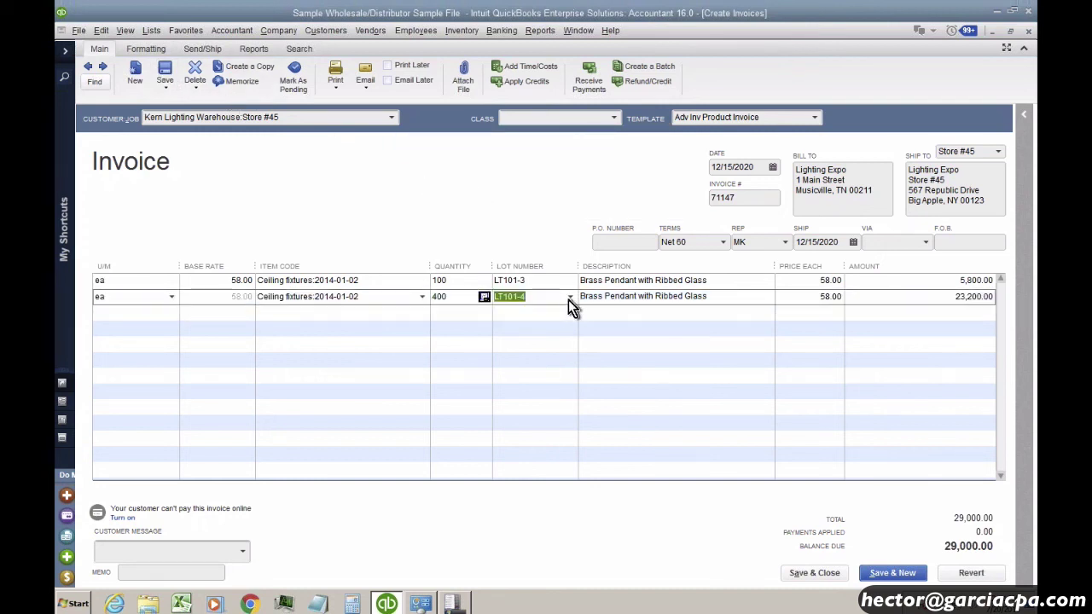
left_click(569, 300)
left_click(533, 358)
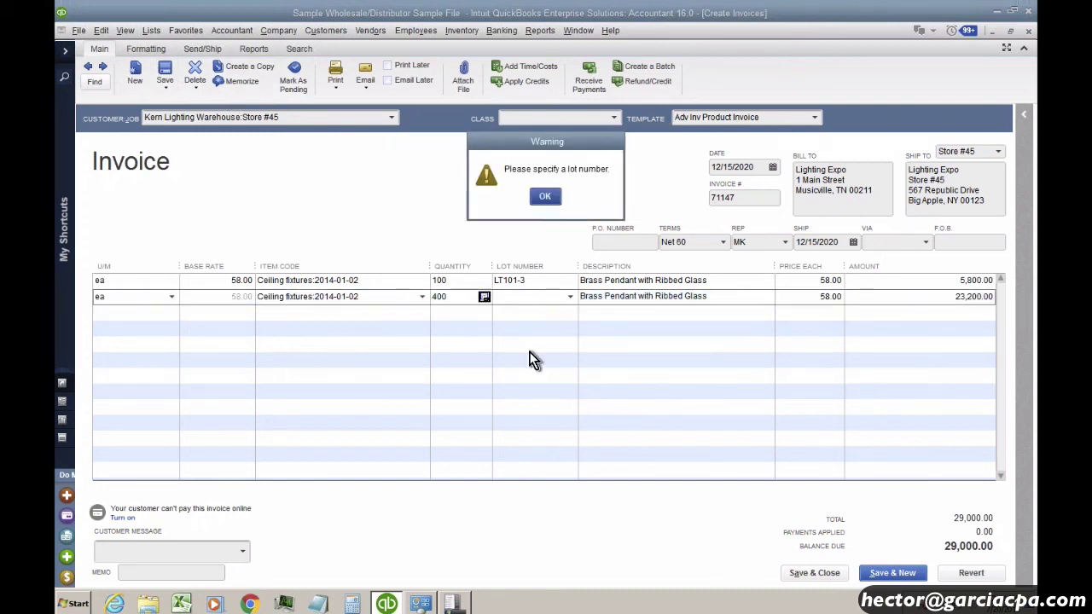
left_click(545, 197)
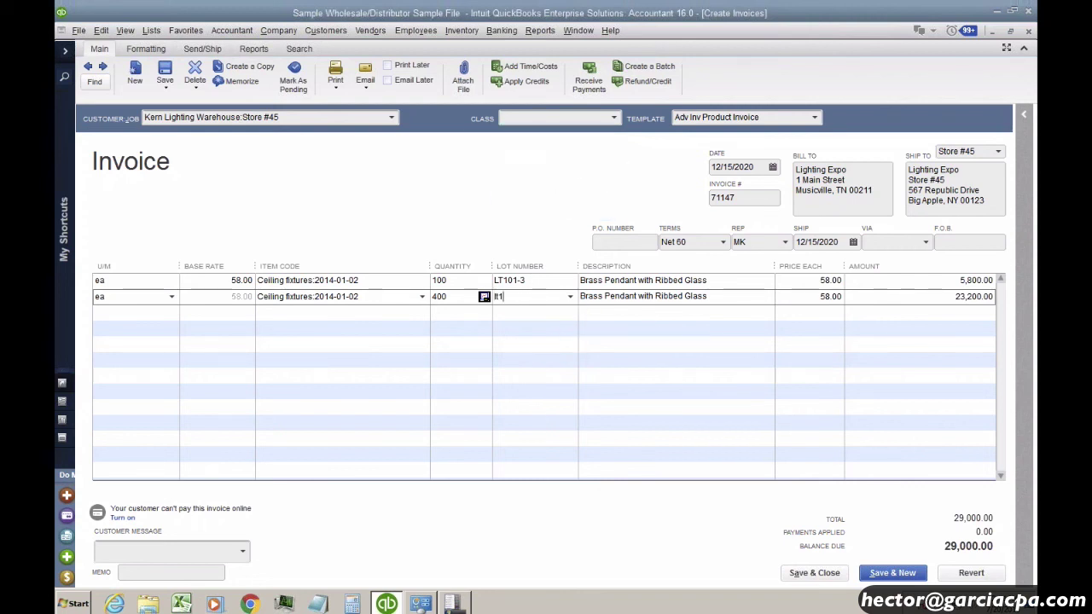
type("lt101-4")
left_click(539, 331)
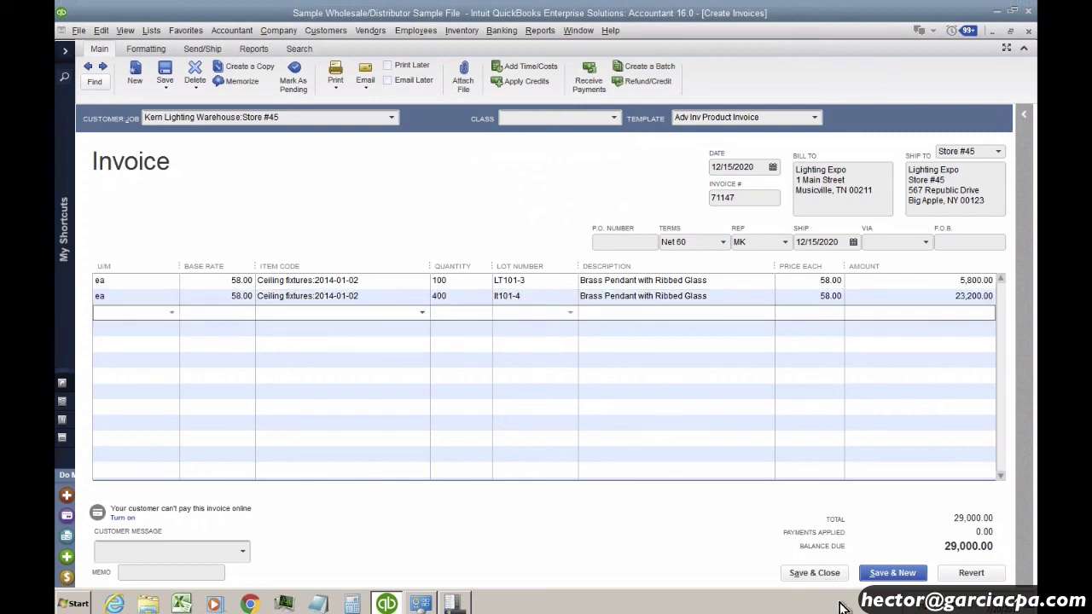